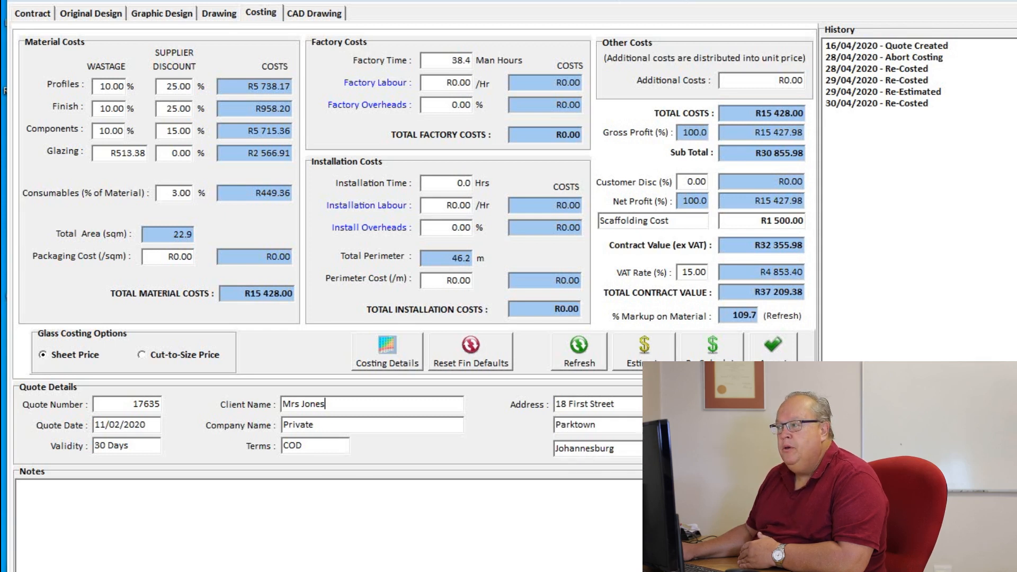
Review the contract's total costs, gross profit amount and percentage, and subtotal.
left_click(744, 113)
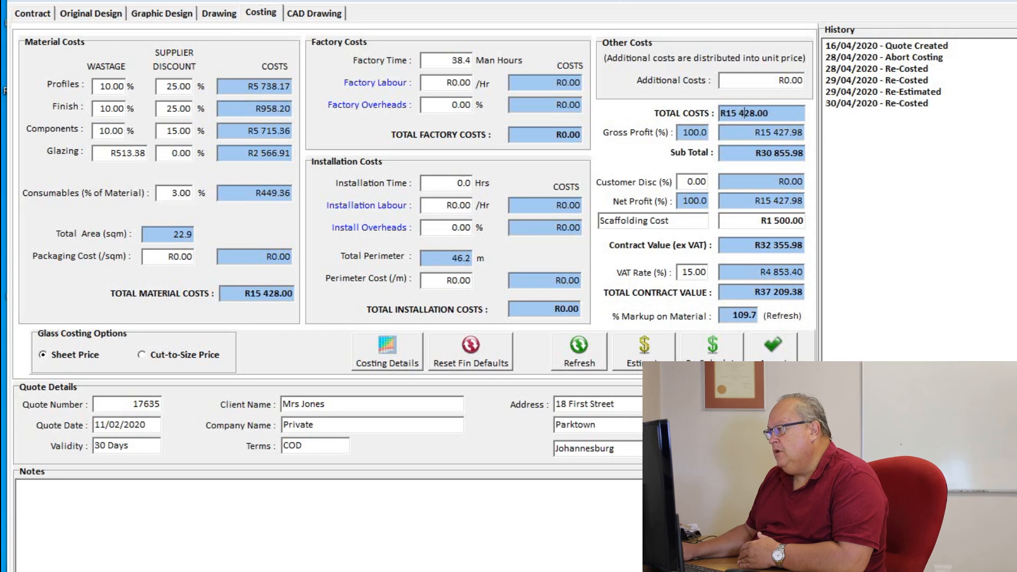
double_click(744, 113)
left_click(739, 133)
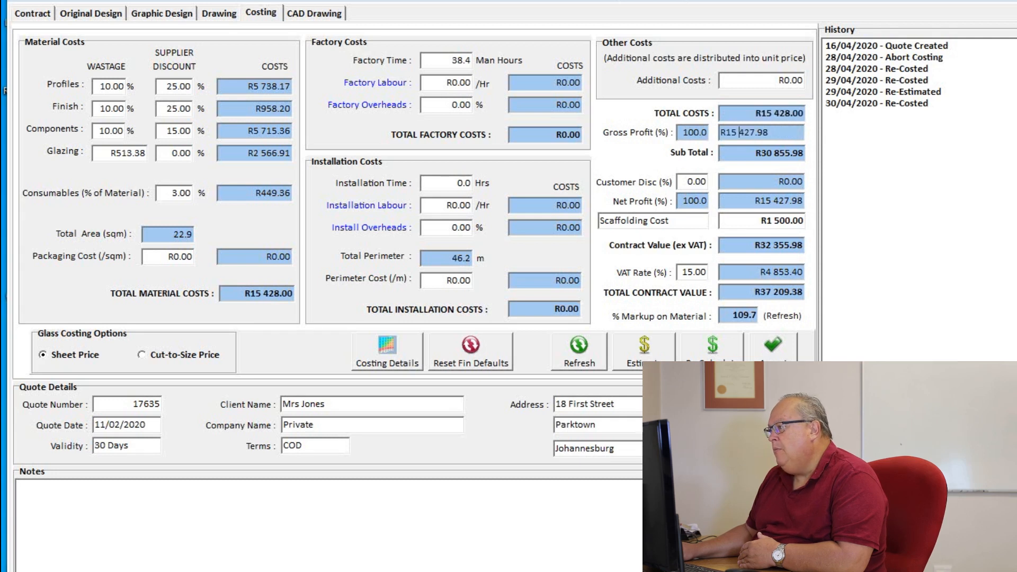
left_click_drag(770, 132, 720, 133)
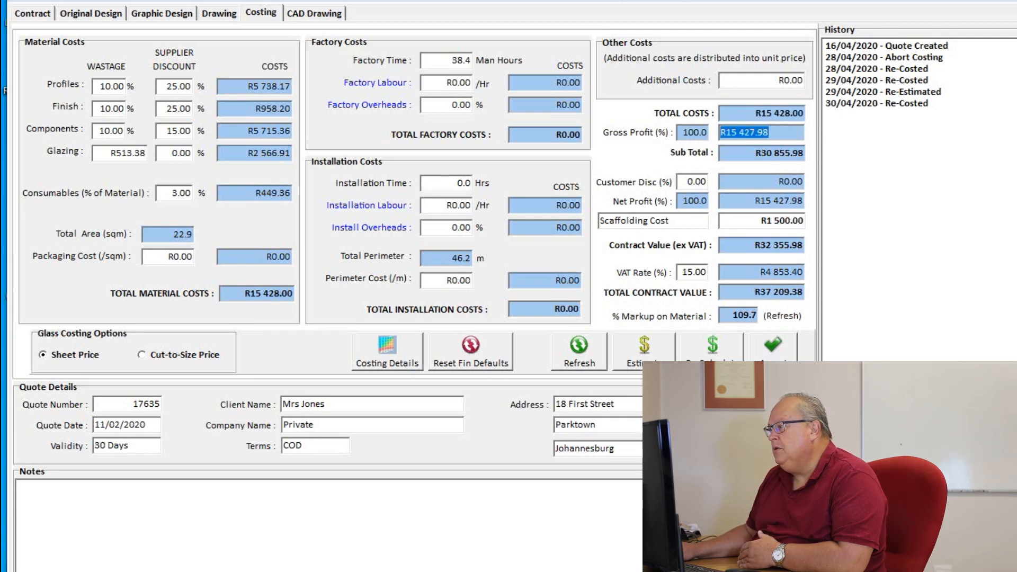
left_click(740, 153)
double_click(740, 153)
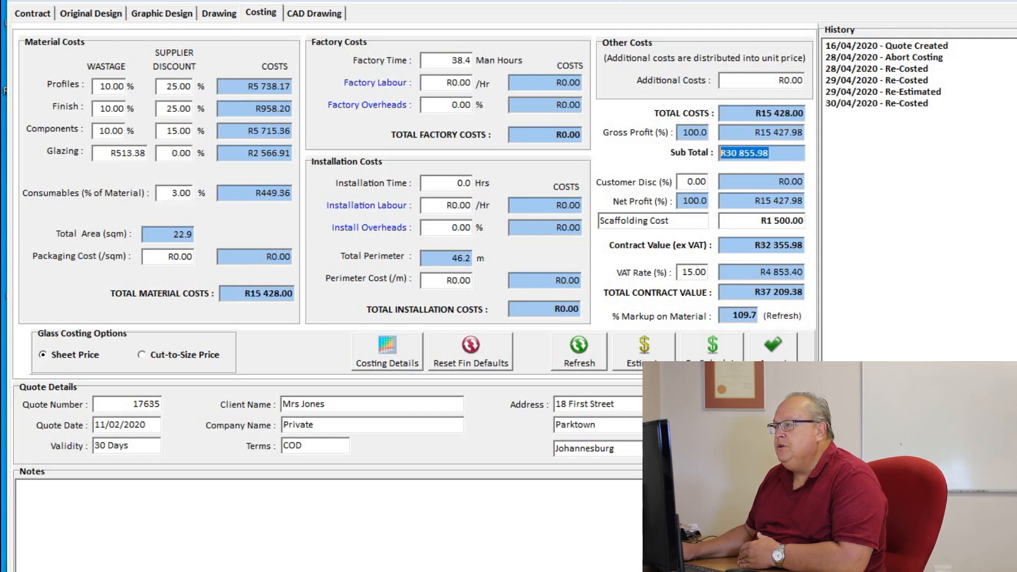
left_click(704, 132)
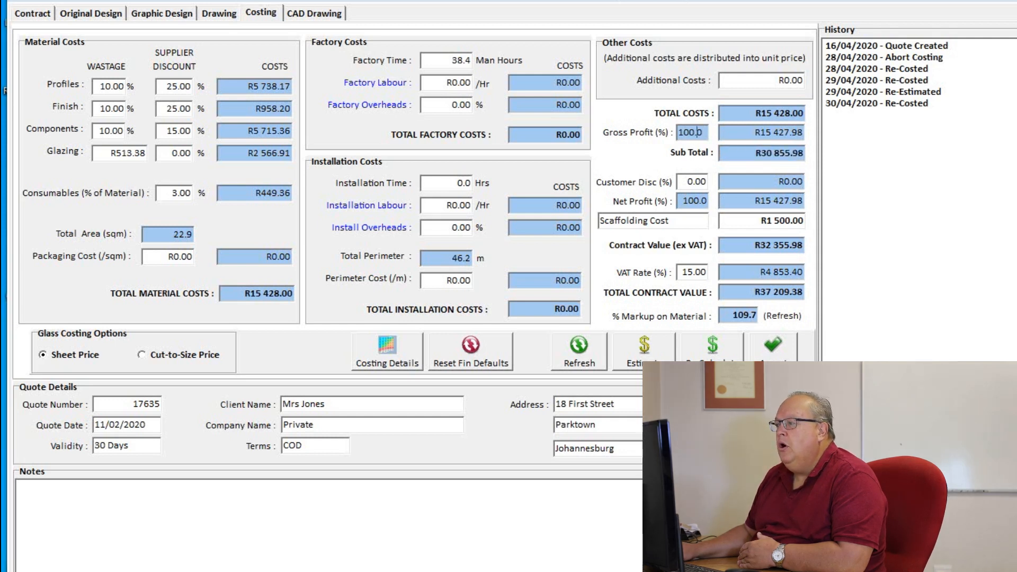
left_click_drag(704, 132, 678, 132)
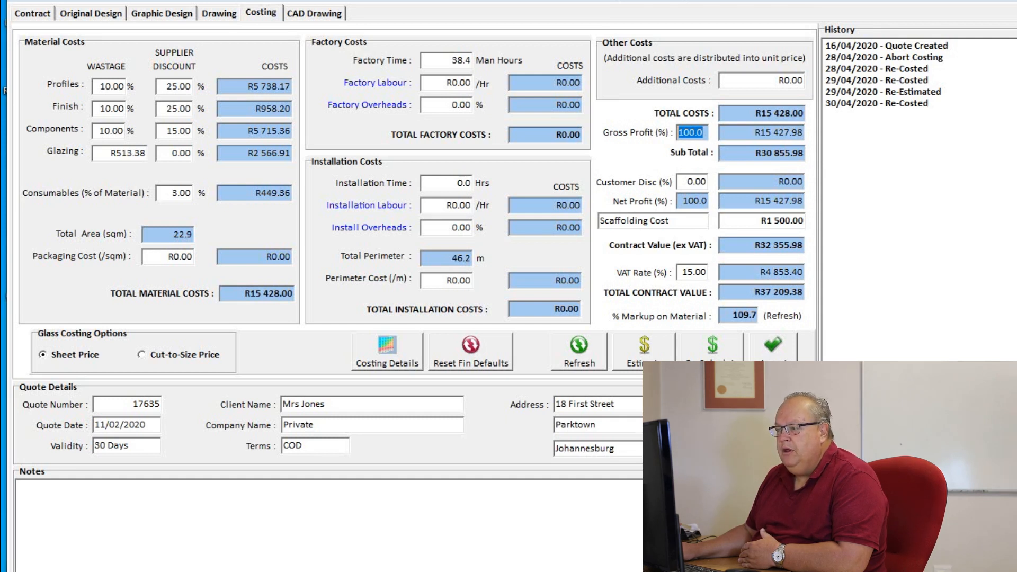
Open the contract's costing details and examine the contribution percentage of each frame from D03 to W05.
left_click(388, 353)
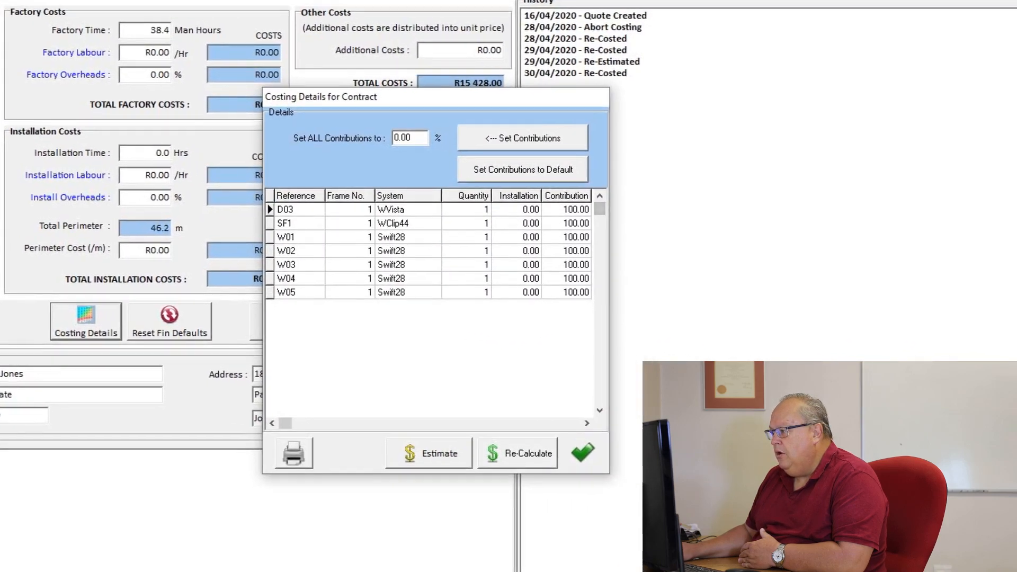
left_click(489, 216)
key("Down")
key("Down")
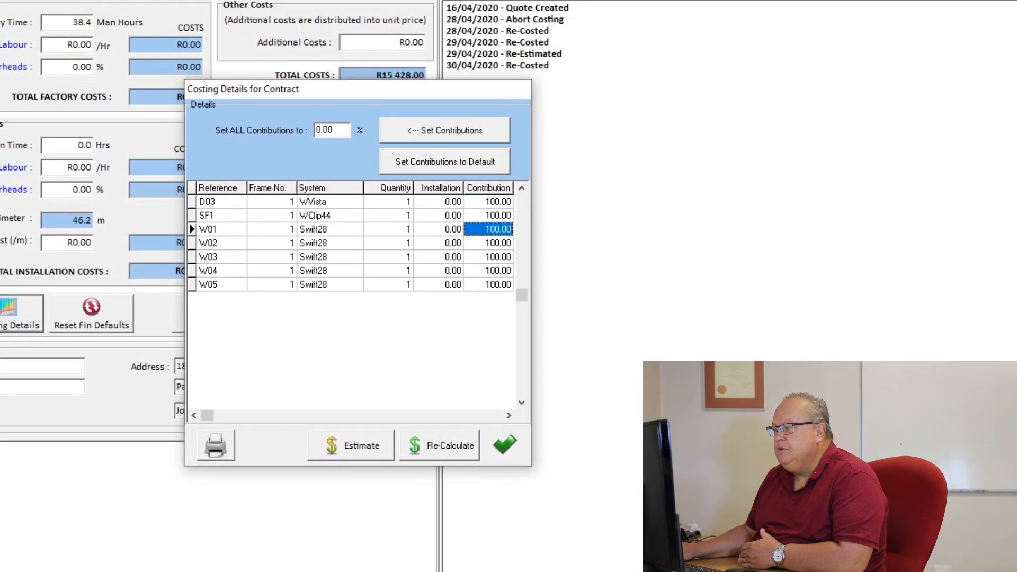
key("Down")
key("Down")
key("Down")
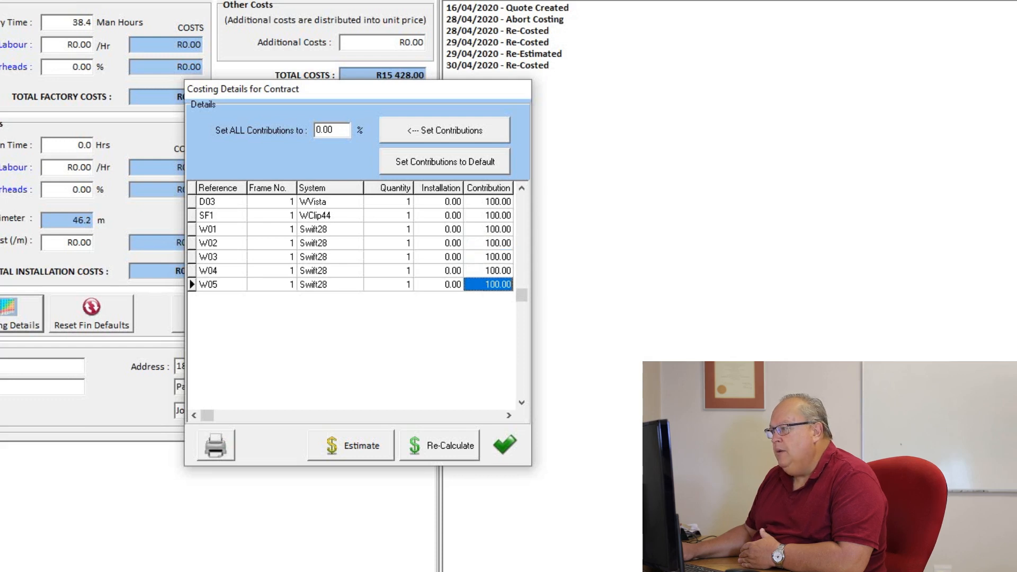
Set the contribution of all frames to 25% and accept the costing details.
double_click(332, 130)
type("25")
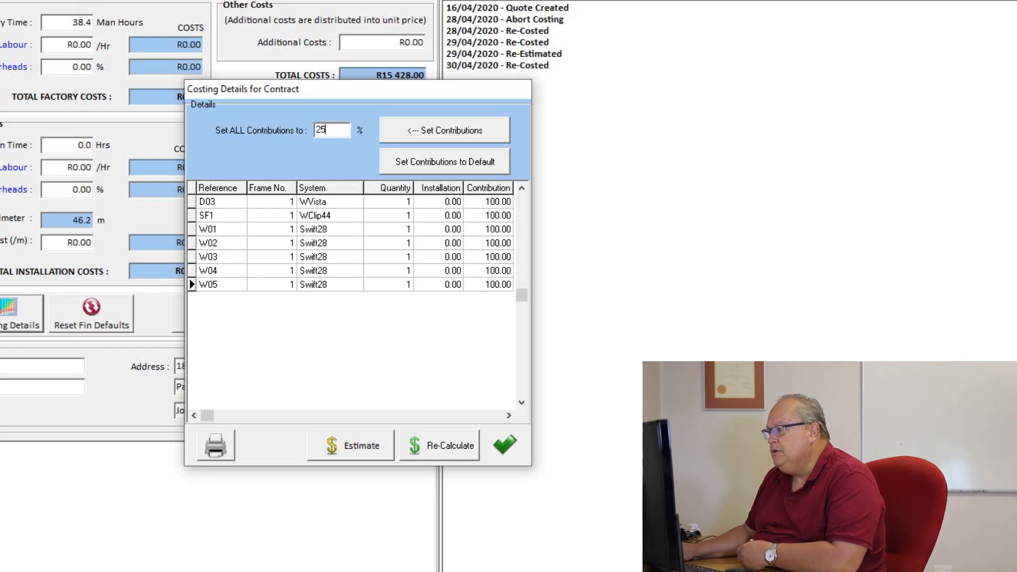
key("Return")
left_click(444, 131)
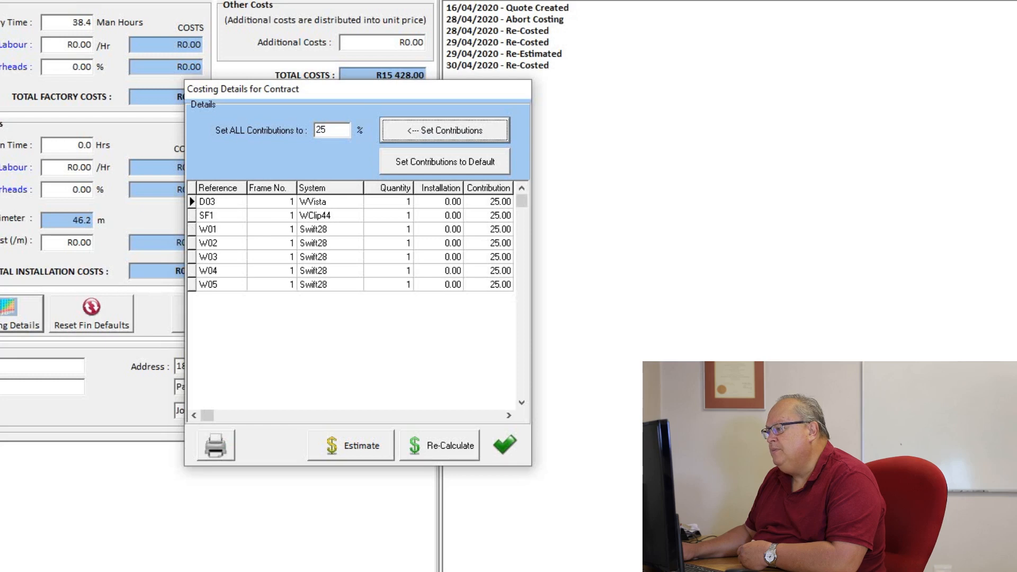
left_click(505, 445)
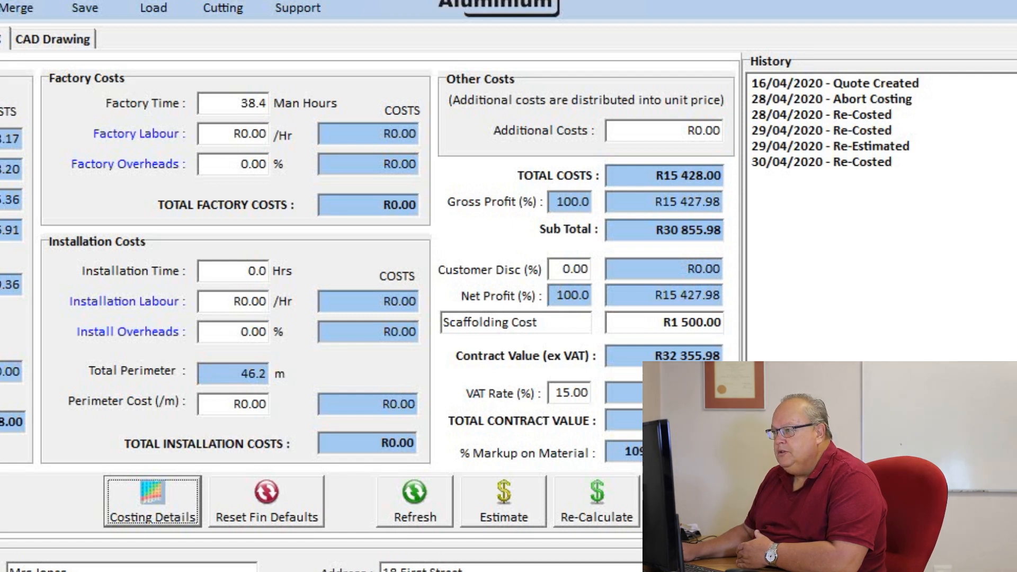
Check the factory time, then open the user defaults and examine the labour times for assembly, cleat and crimp operations.
left_click_drag(264, 103, 200, 103)
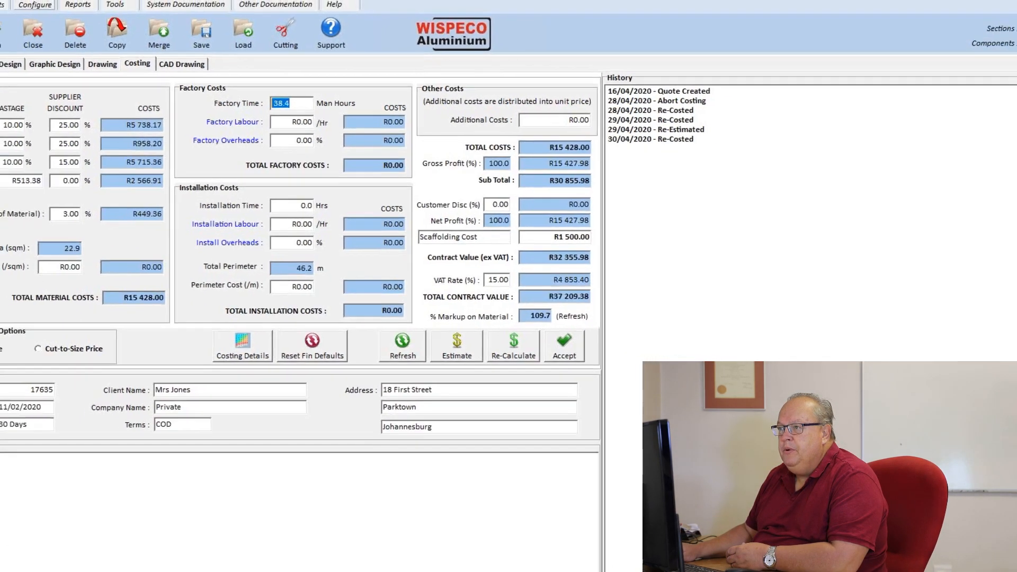
left_click(35, 5)
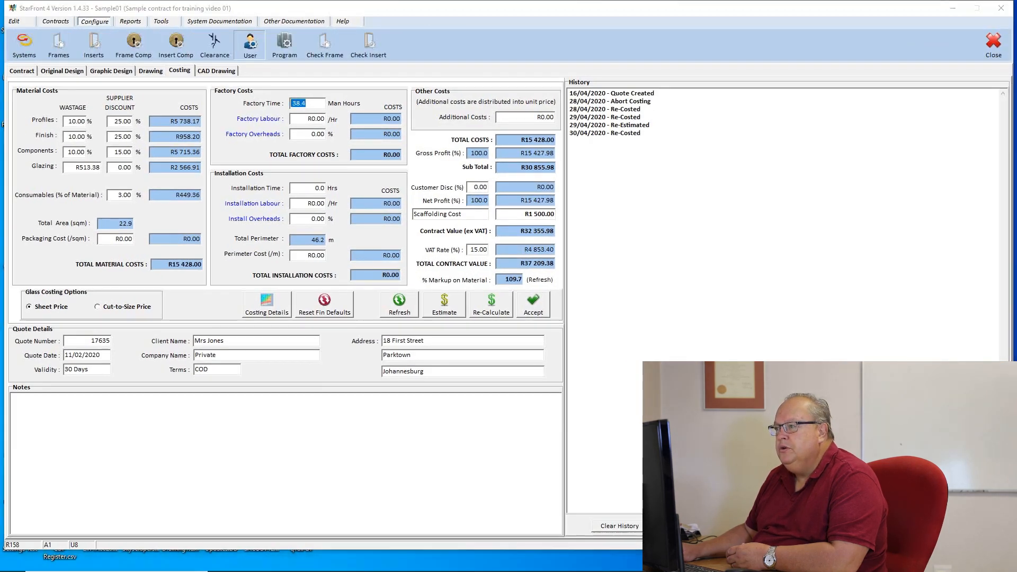
left_click(250, 45)
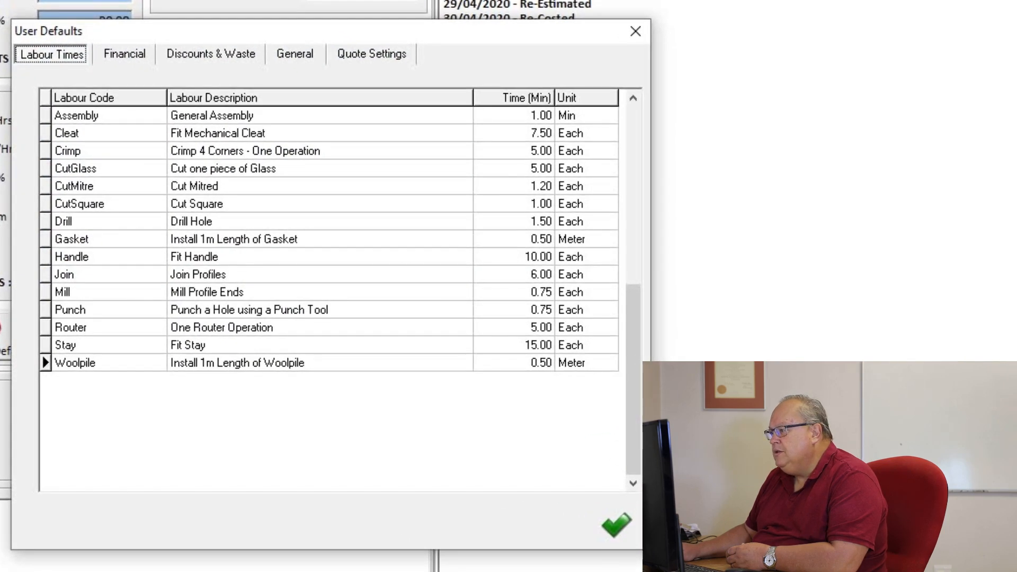
left_click(320, 116)
left_click(320, 133)
left_click(320, 151)
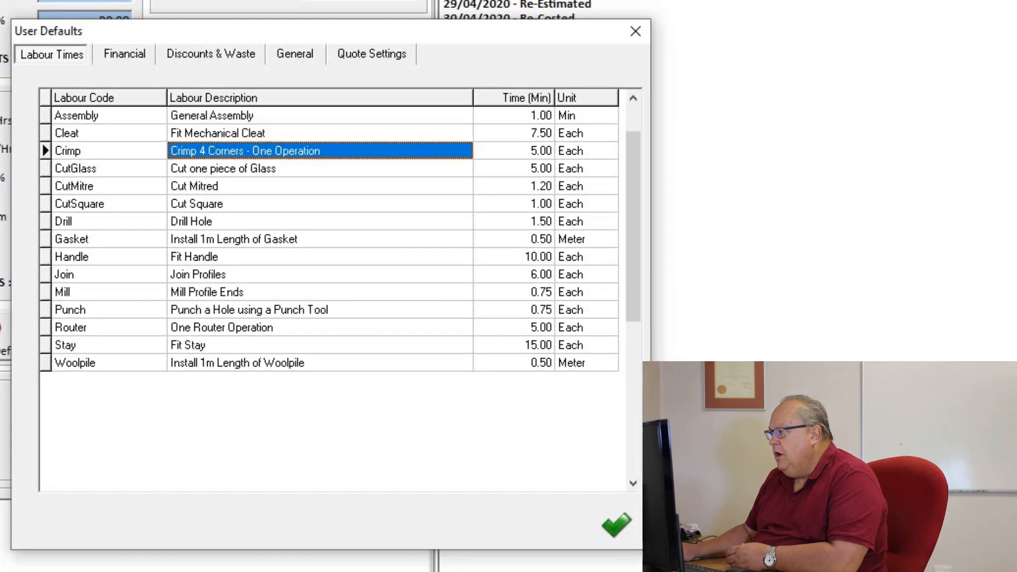
left_click(514, 115)
left_click(514, 133)
left_click(514, 151)
left_click(320, 151)
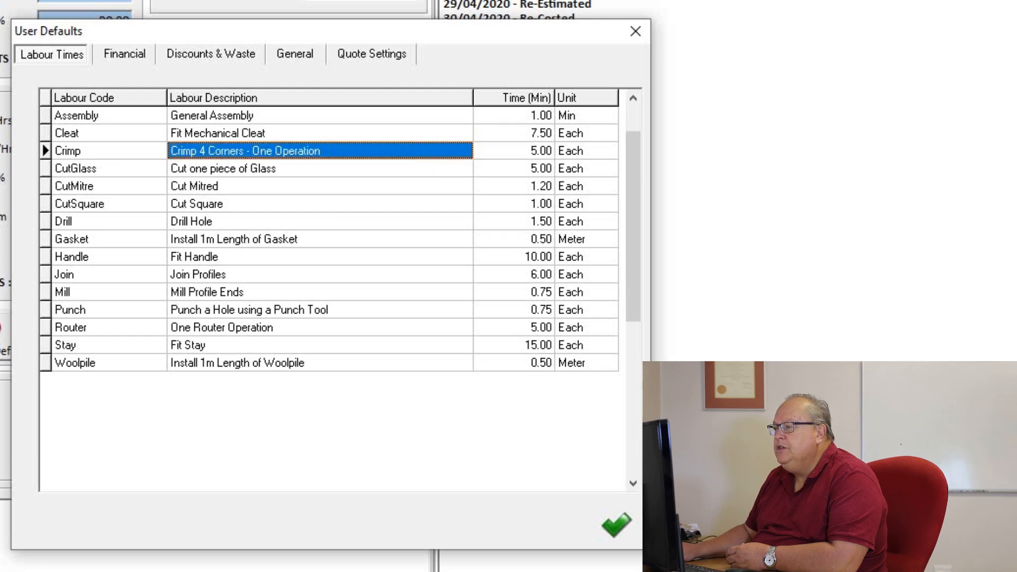
Examine the default labour times for cutting, drilling, gasket, handle, milling and punching operations, and return to general assembly and cleats.
key("Down")
key("Down")
key("Down")
key("Down")
key("Down")
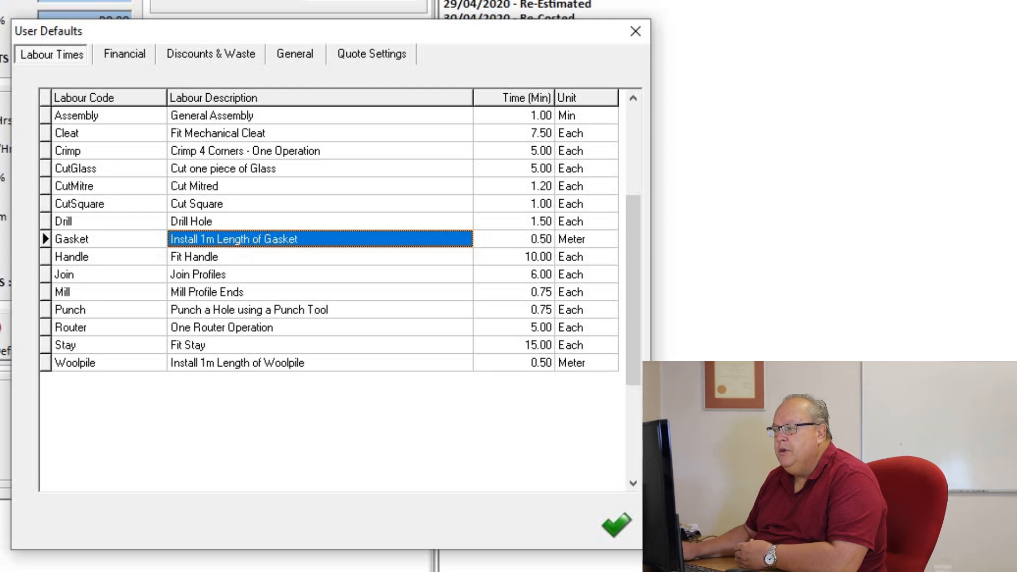
key("Down")
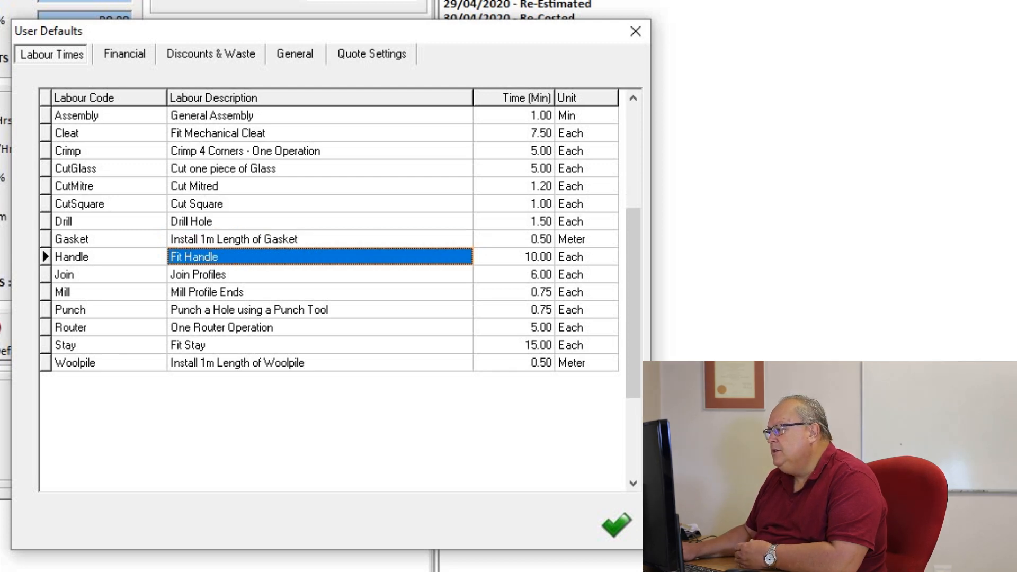
left_click(514, 257)
key("Up")
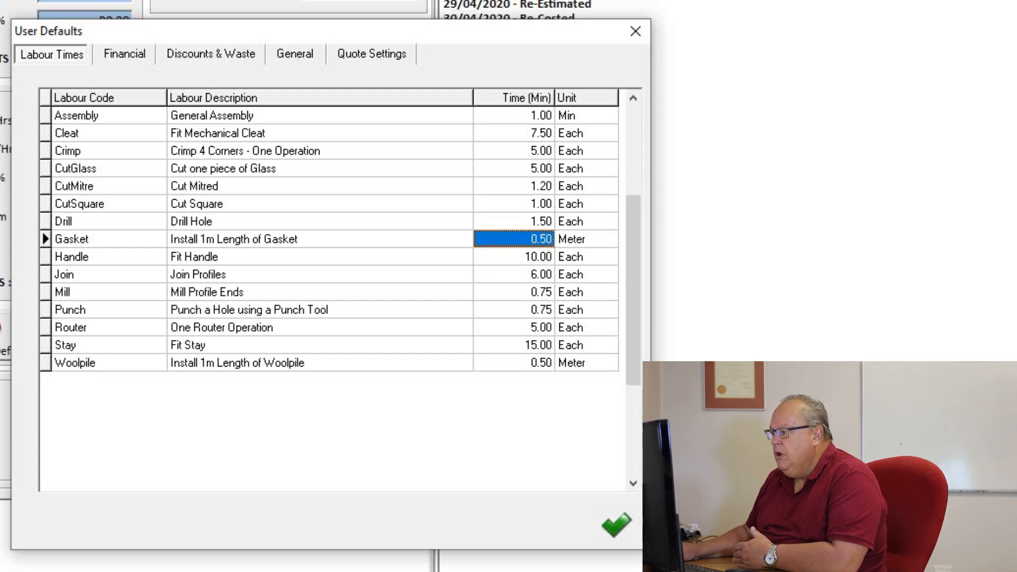
left_click(320, 292)
left_click(320, 310)
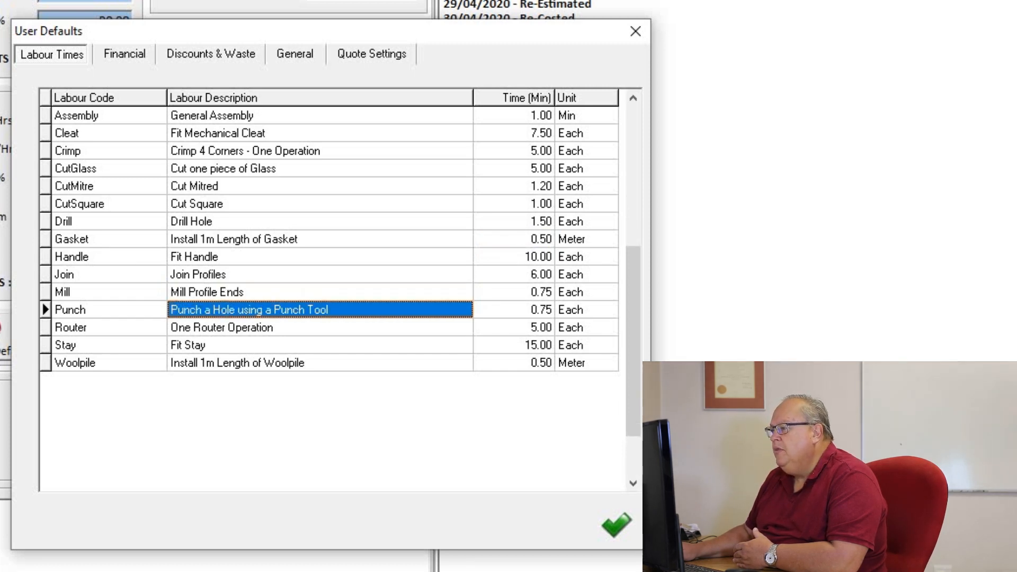
left_click(320, 116)
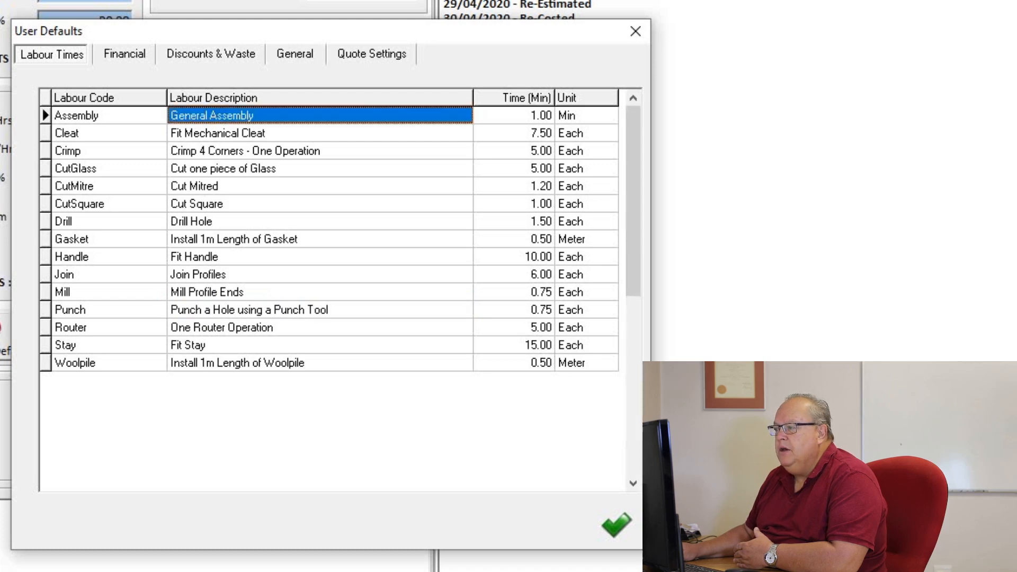
left_click(320, 133)
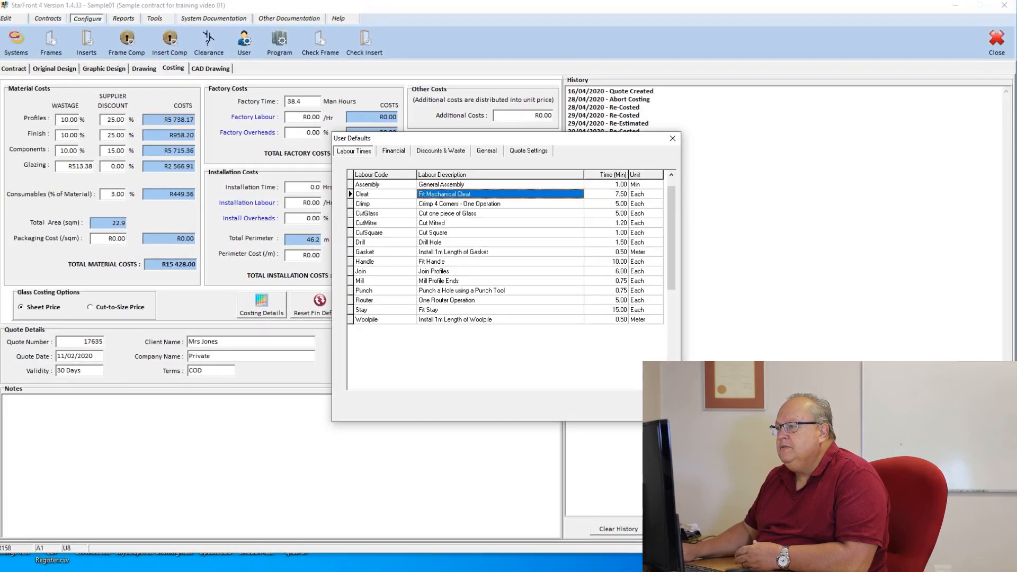
Save the user defaults and return to the contract's costing.
left_click(637, 470)
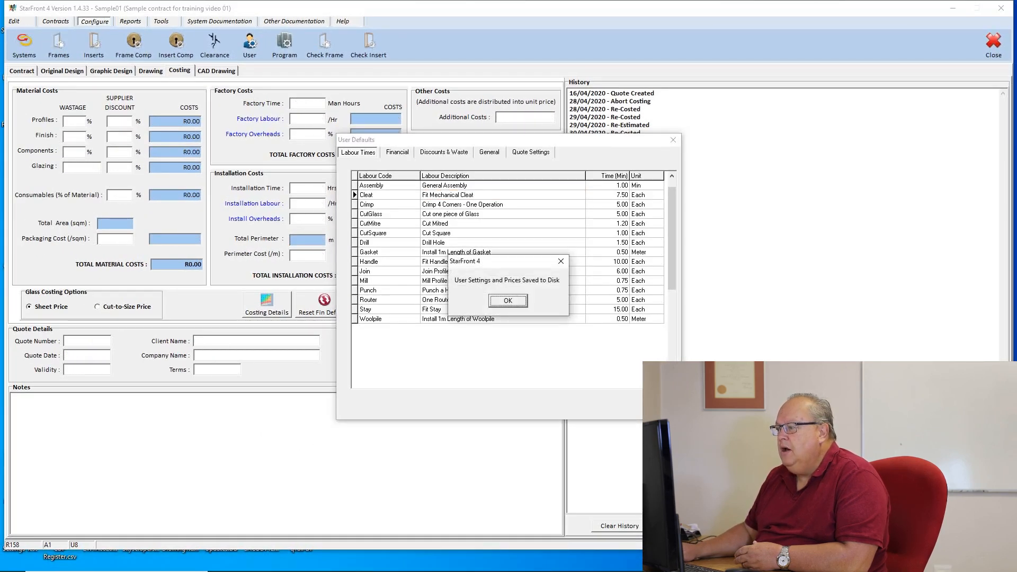
key("Return")
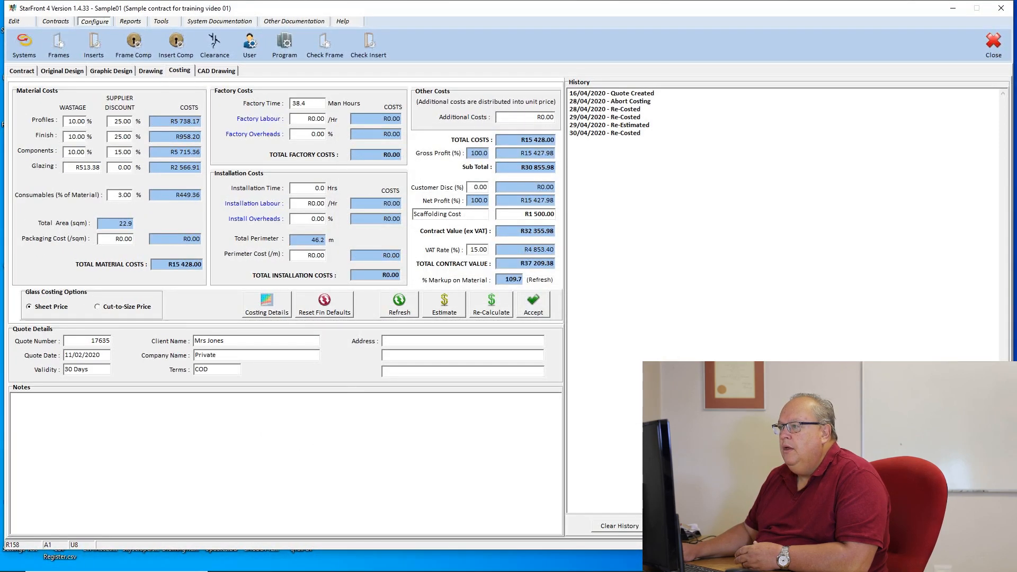
key("Return")
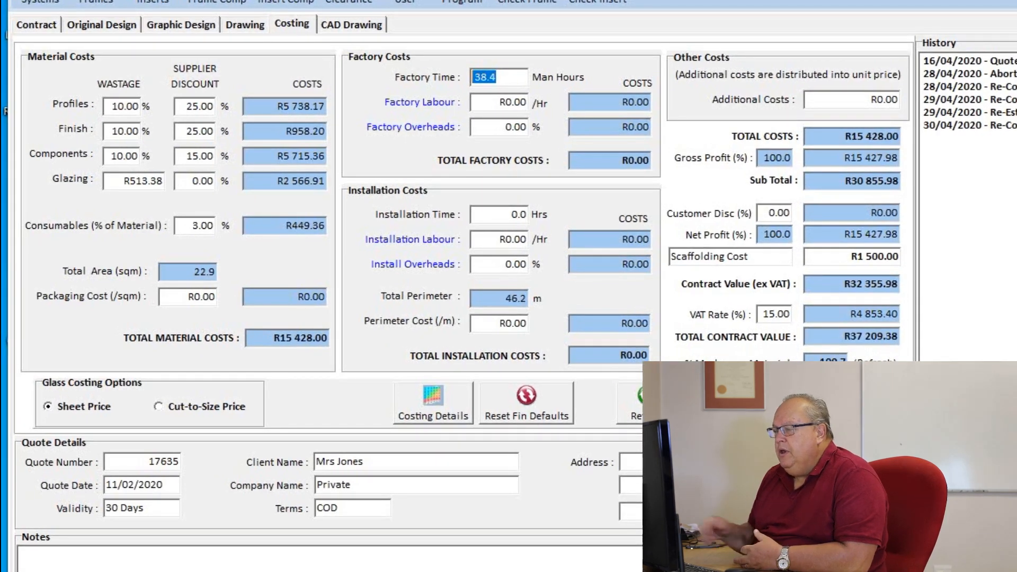
Examine the factory time, hourly factory labour rate, resulting labour cost and factory overhead percentage.
left_click(496, 78)
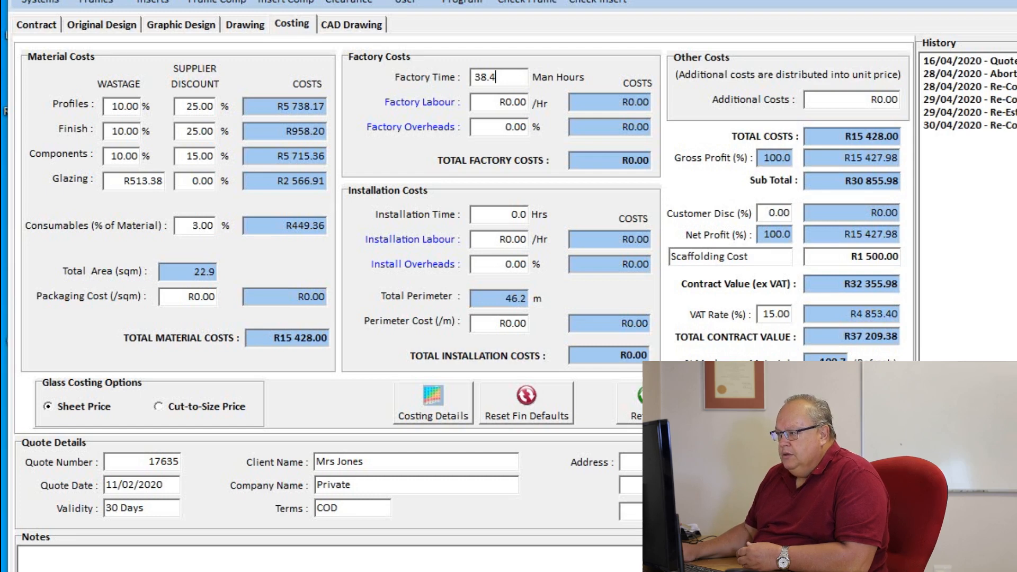
left_click(487, 102)
double_click(484, 103)
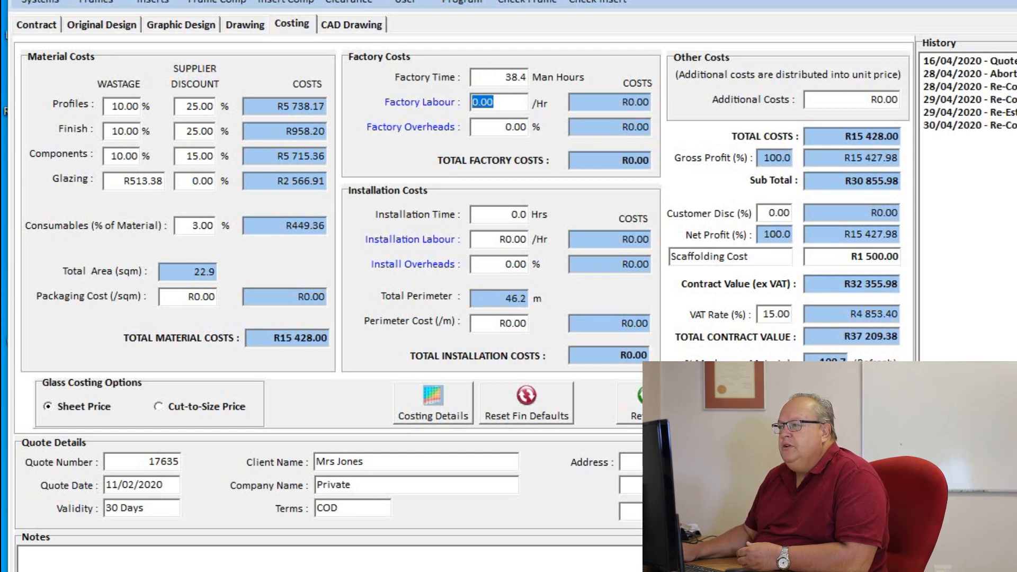
left_click_drag(510, 78, 471, 78)
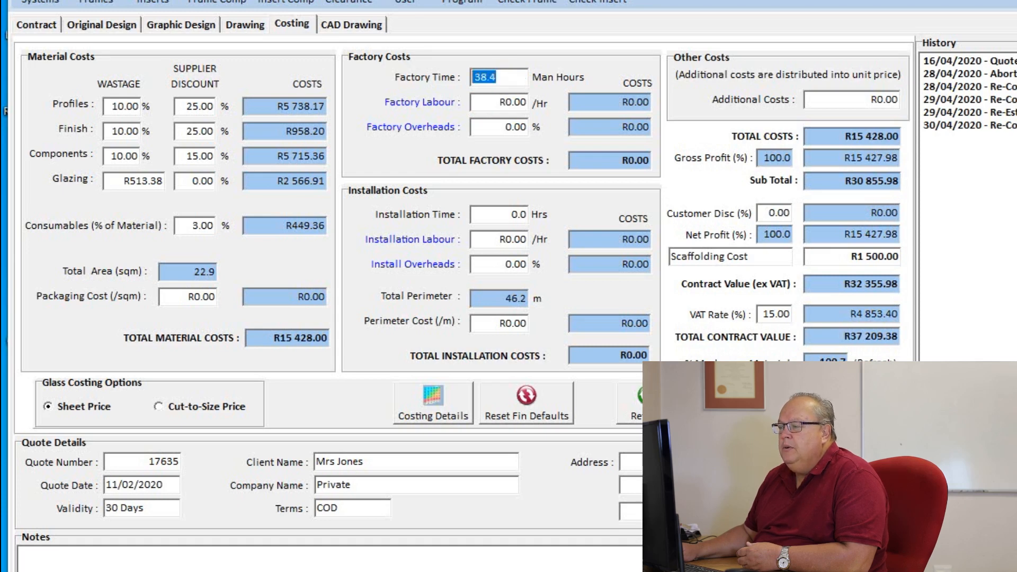
left_click(482, 102)
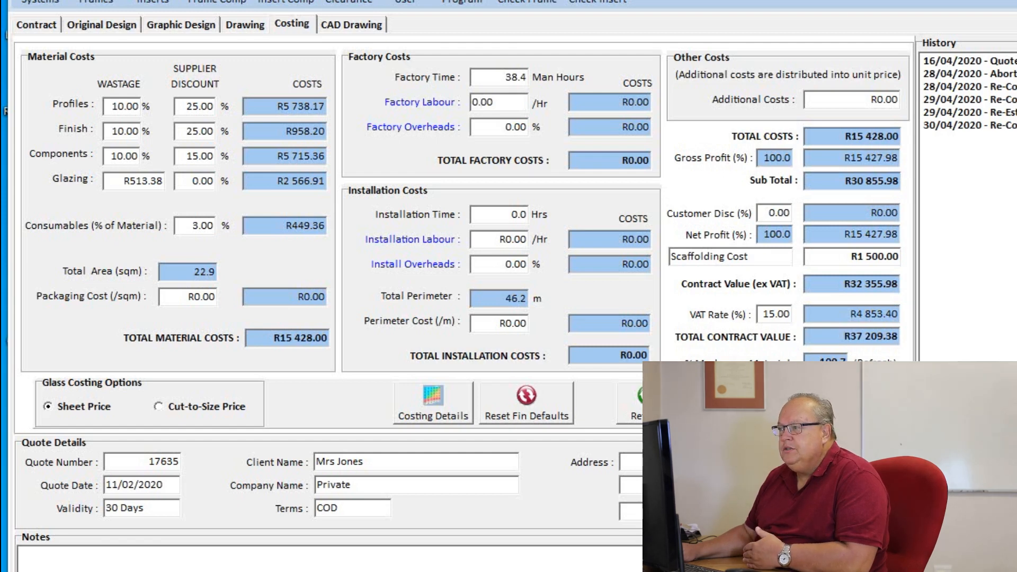
double_click(483, 102)
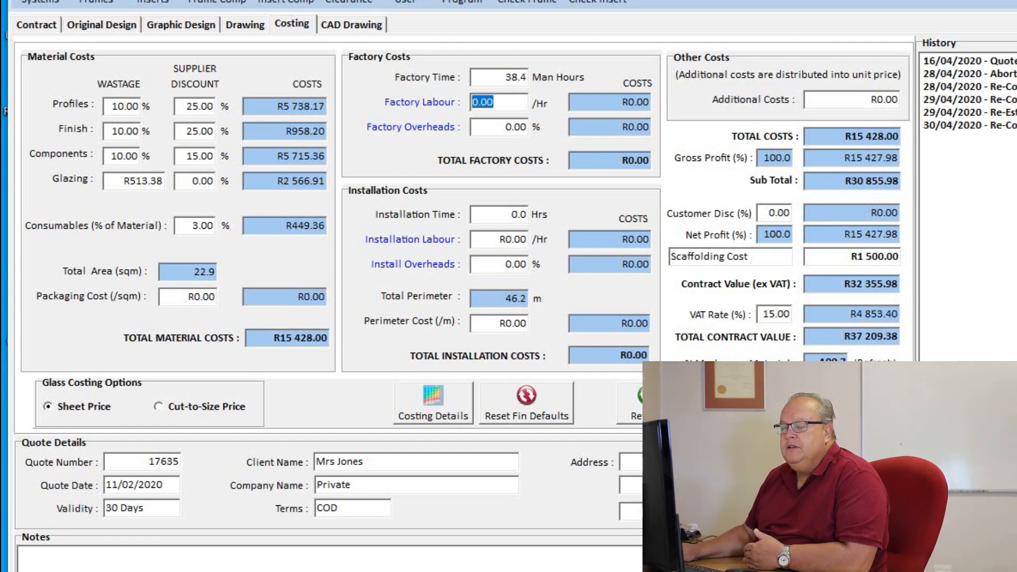
left_click(599, 102)
double_click(609, 102)
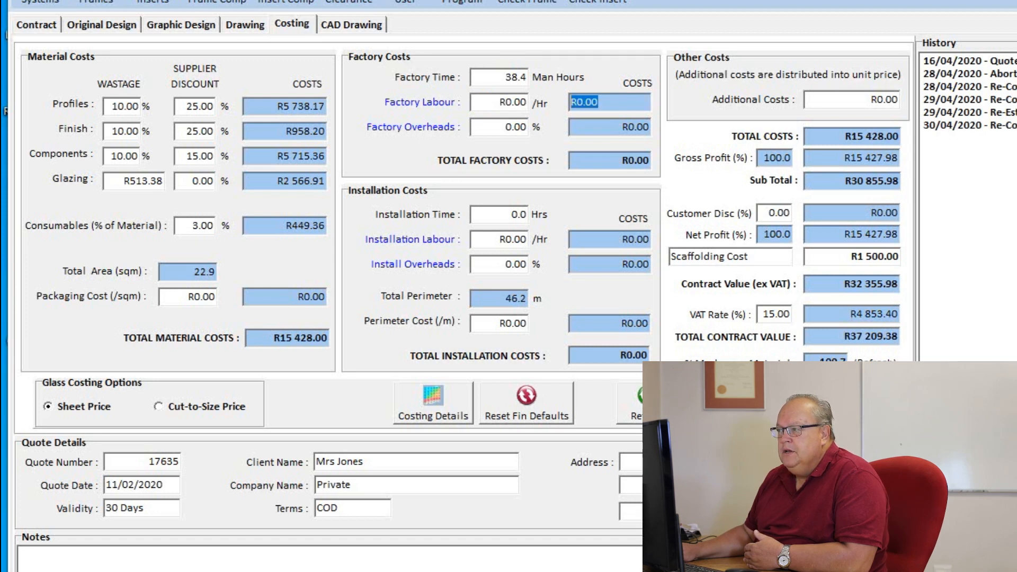
left_click(488, 127)
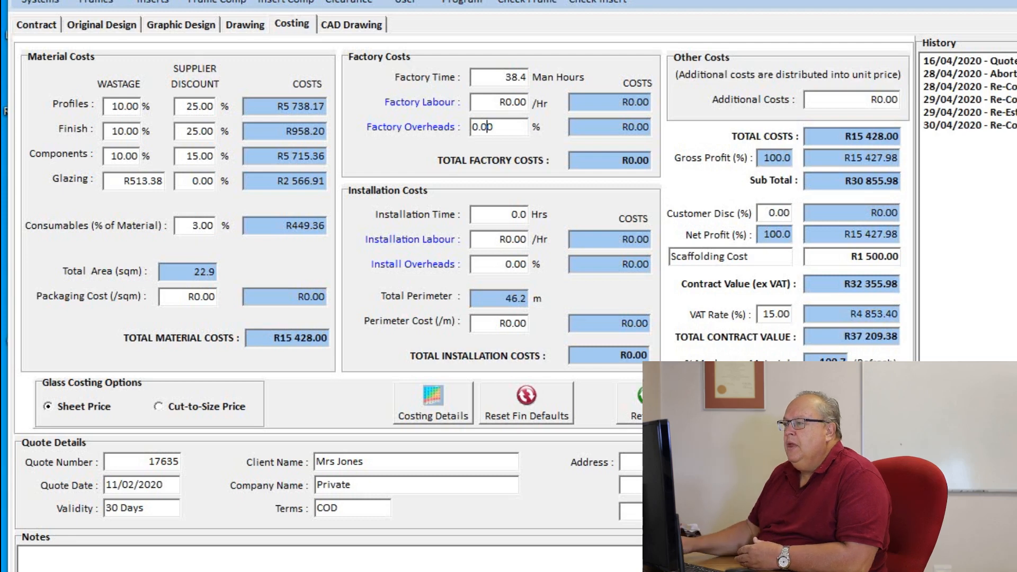
double_click(490, 126)
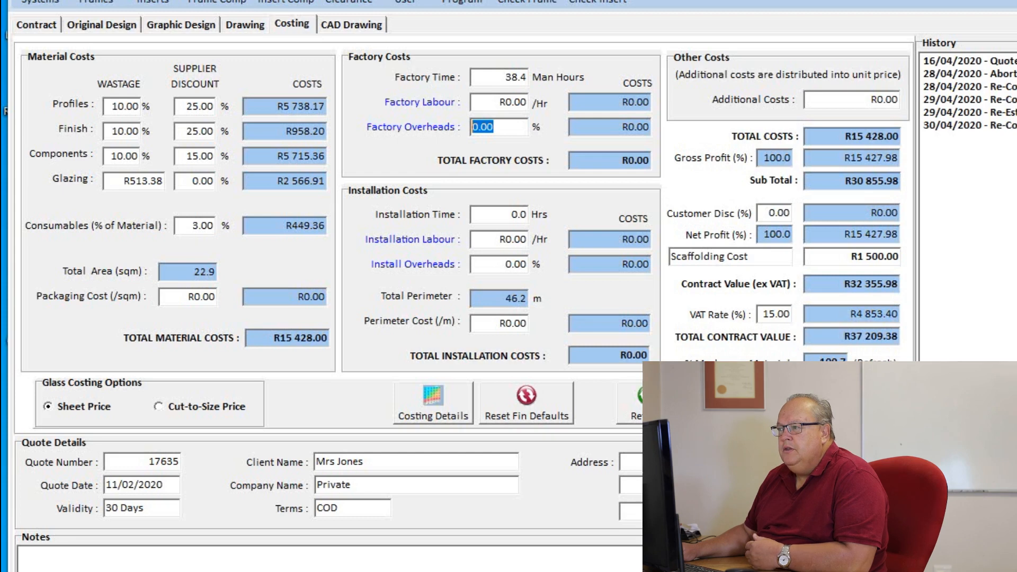
left_click(499, 103)
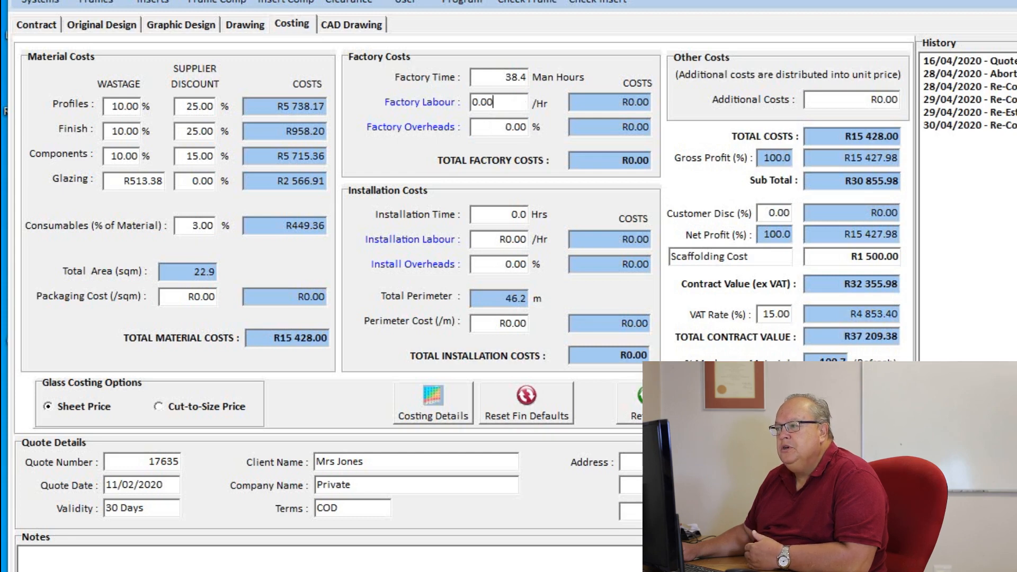
Examine the factory labour rate, factory overheads percentage and installation time in the contract's costing.
left_click_drag(495, 103, 471, 127)
left_click(499, 127)
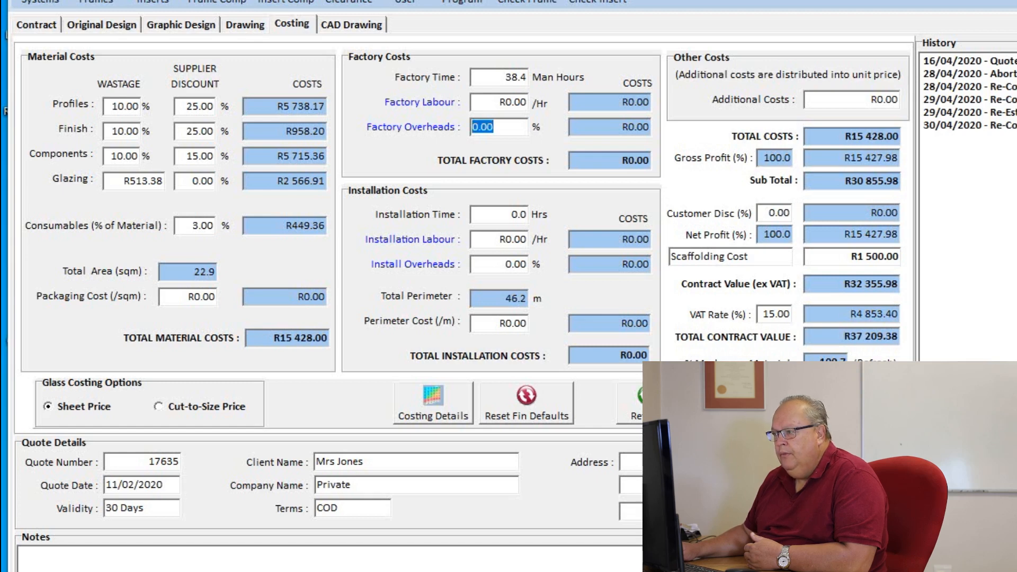
left_click(499, 215)
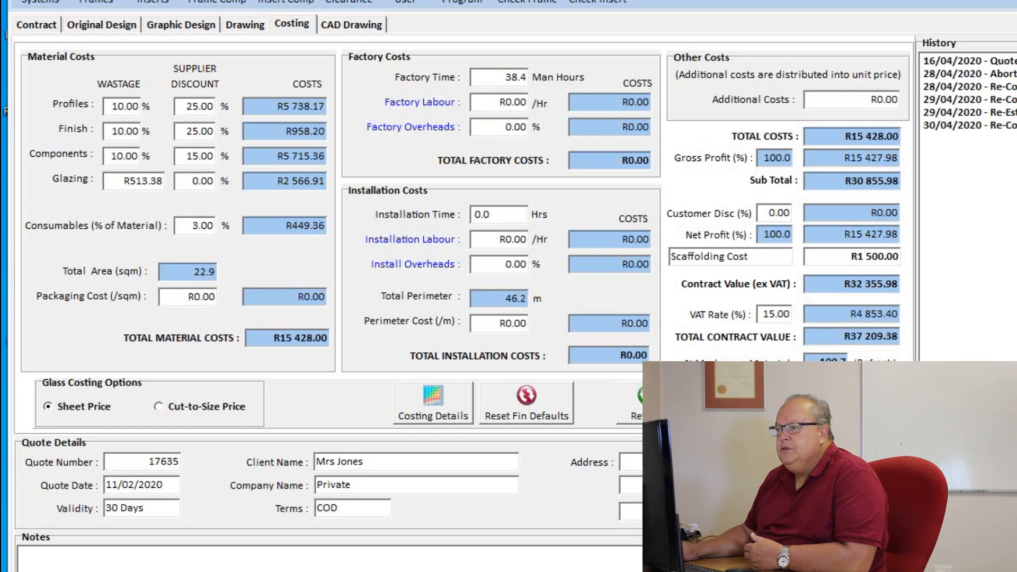
left_click_drag(491, 214, 471, 215)
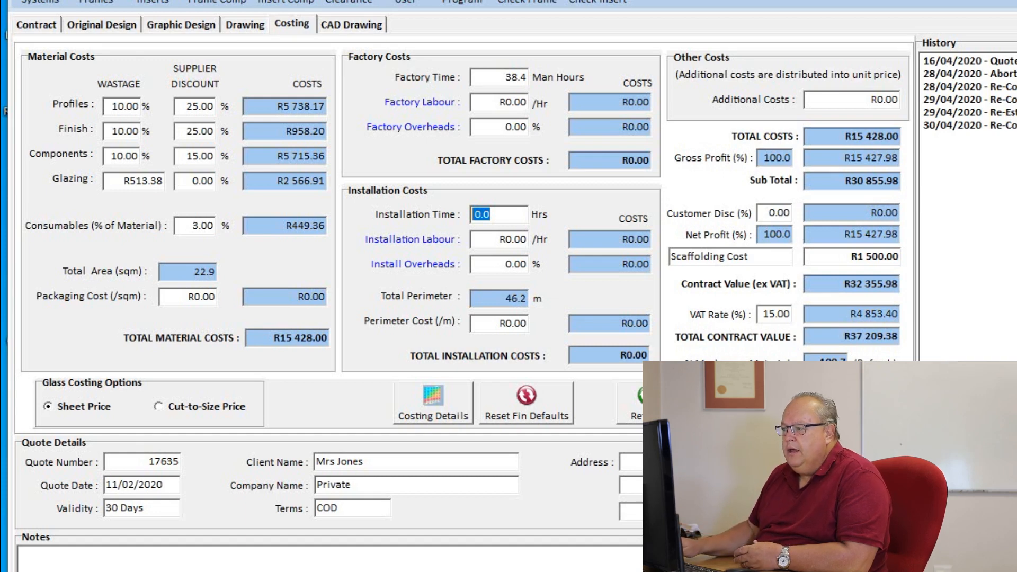
Open the contract's costing details and set the installation time to 4 for D03 and 5 for SF1.
left_click(434, 403)
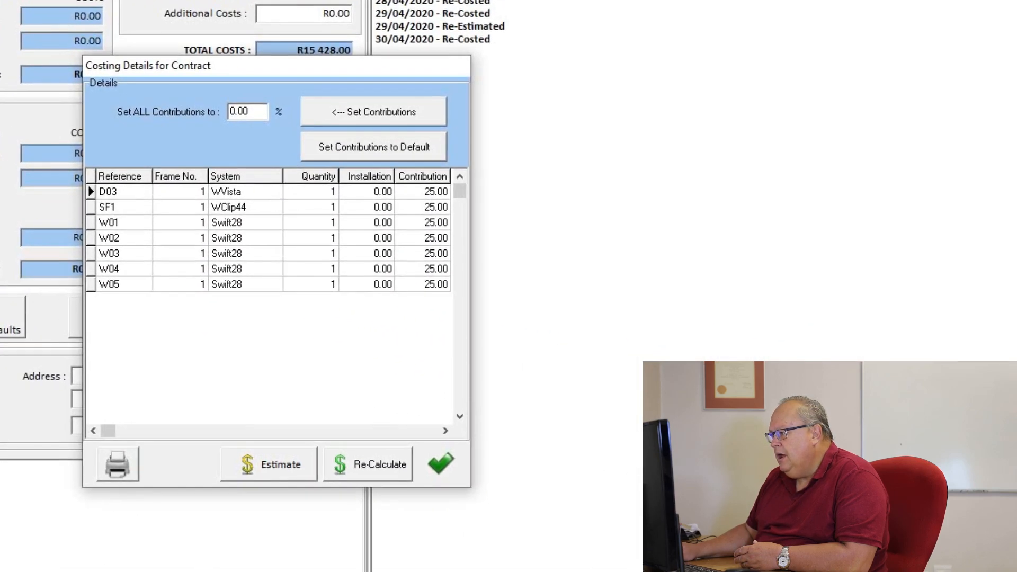
left_click(528, 217)
left_click(527, 232)
left_click(366, 223)
left_click(367, 238)
left_click(366, 253)
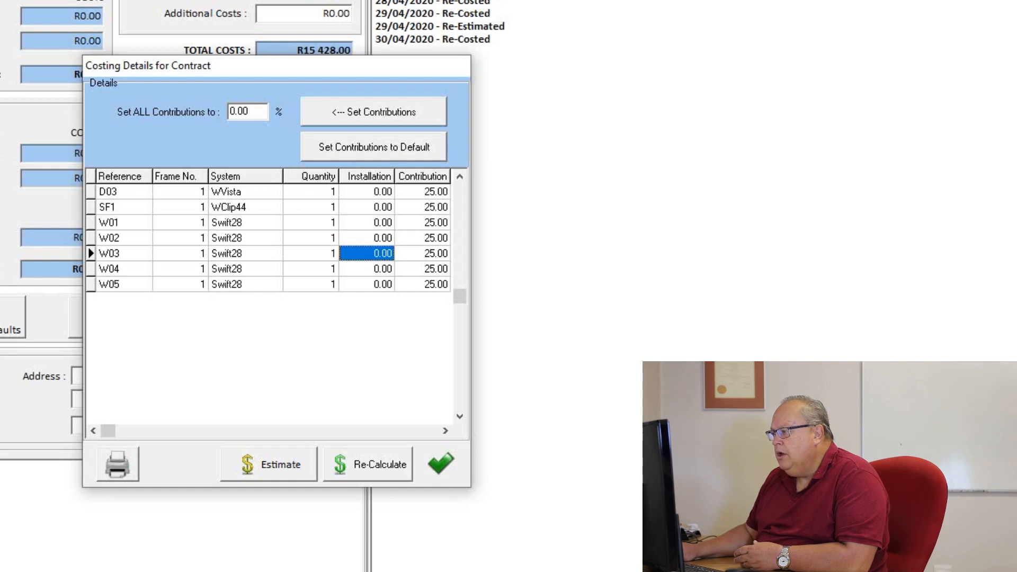
left_click(366, 192)
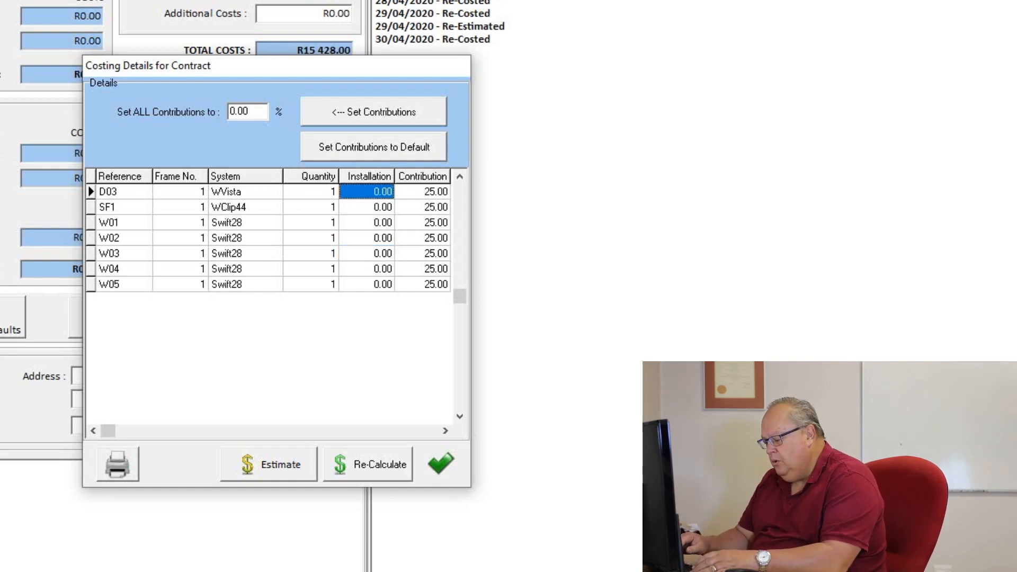
type("4")
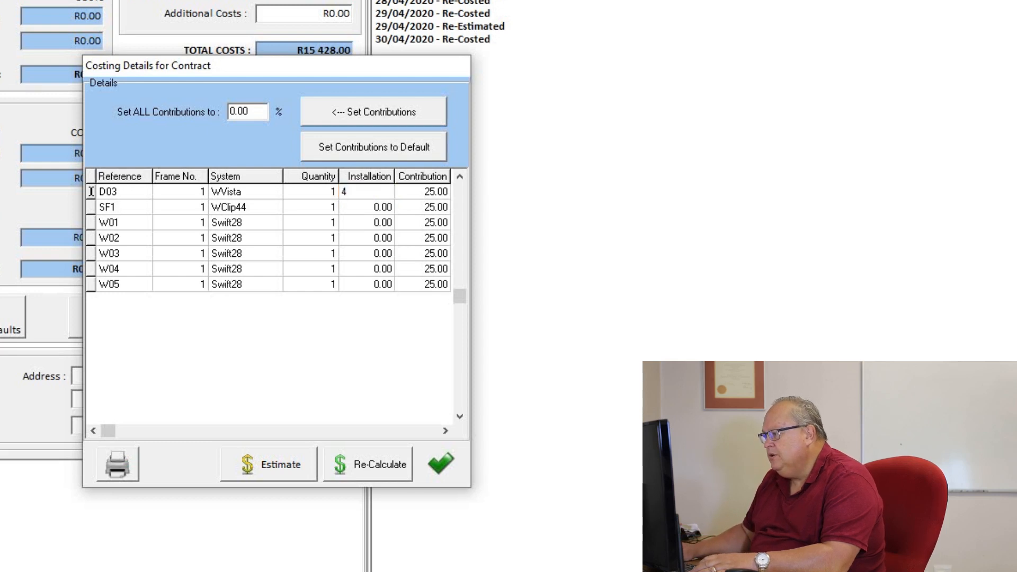
key("Down")
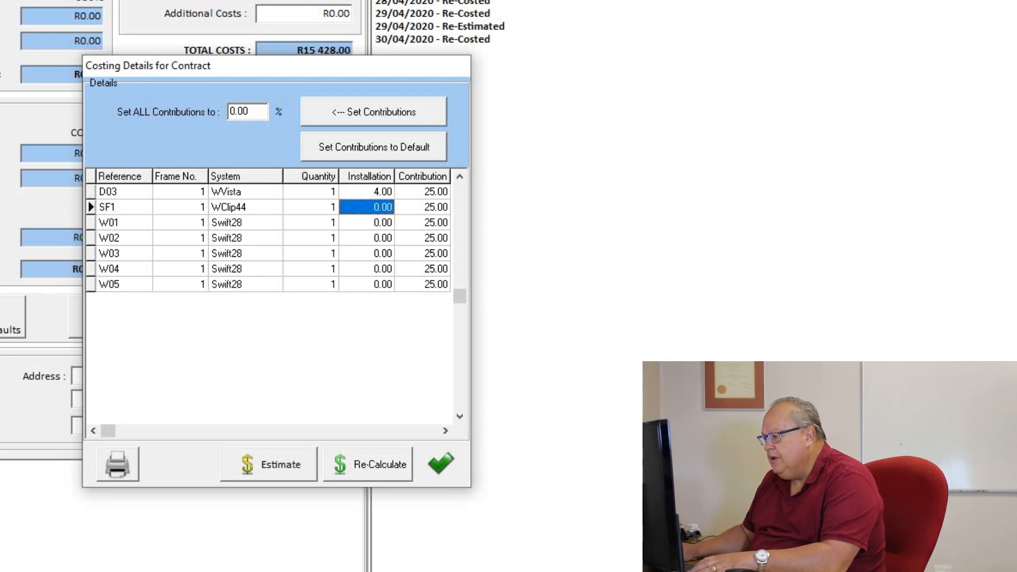
type("5")
key("Down")
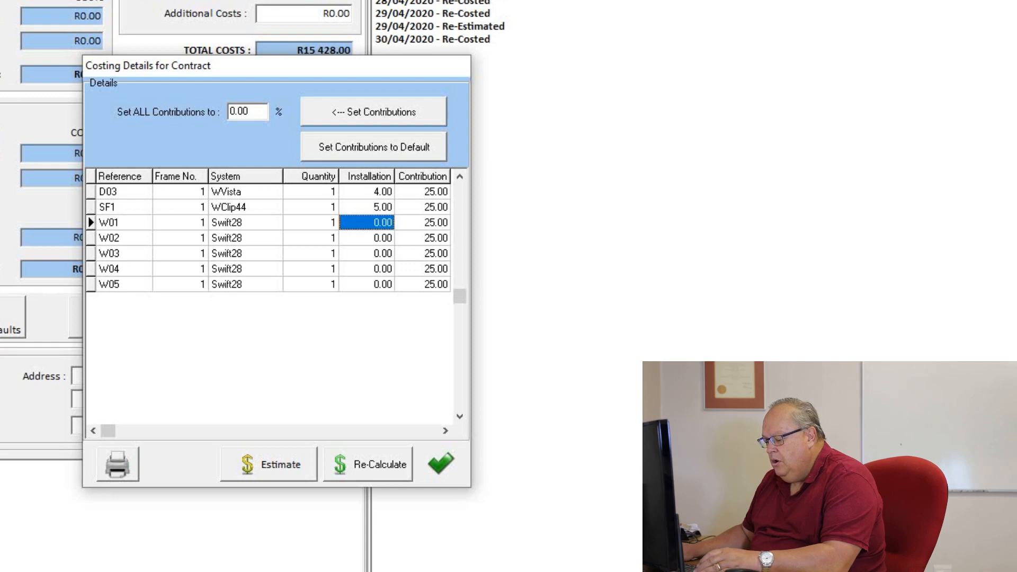
Set the installation time to 1 for W01 and W02, 1.5 for W03 and W04, and 2 for W05, and accept the costing details.
type("1")
key("Down")
type("1")
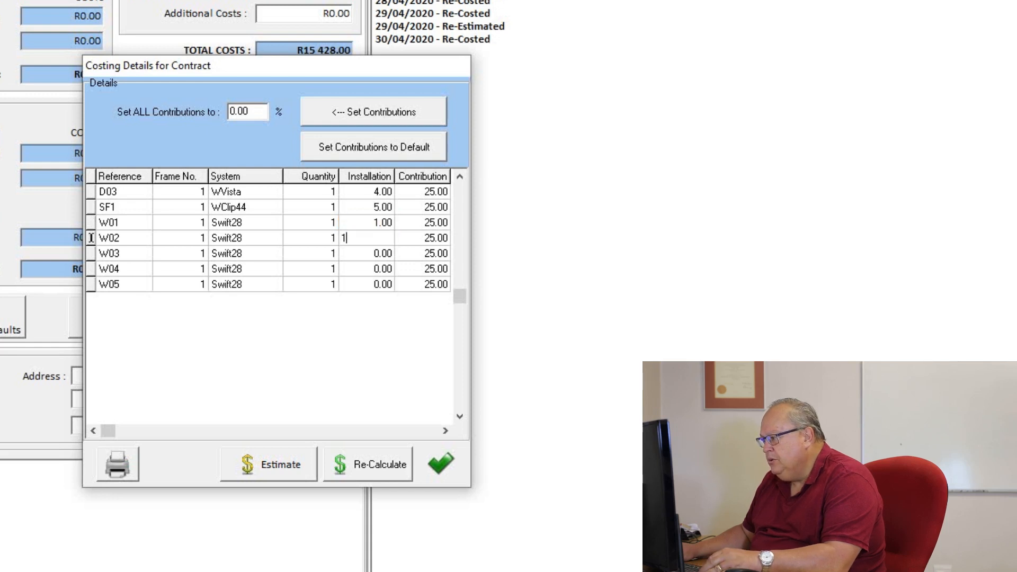
key("Down")
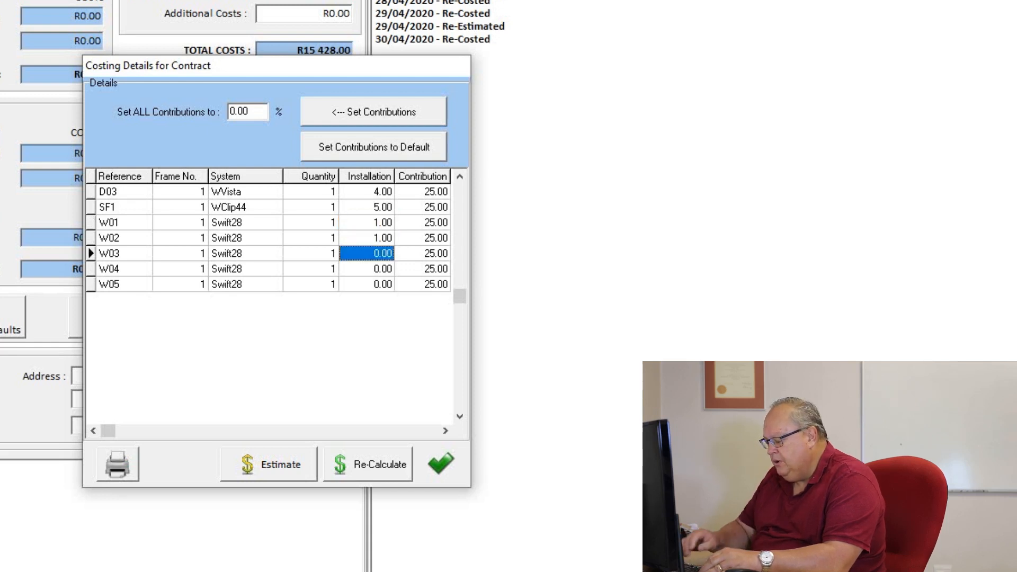
type("1.5")
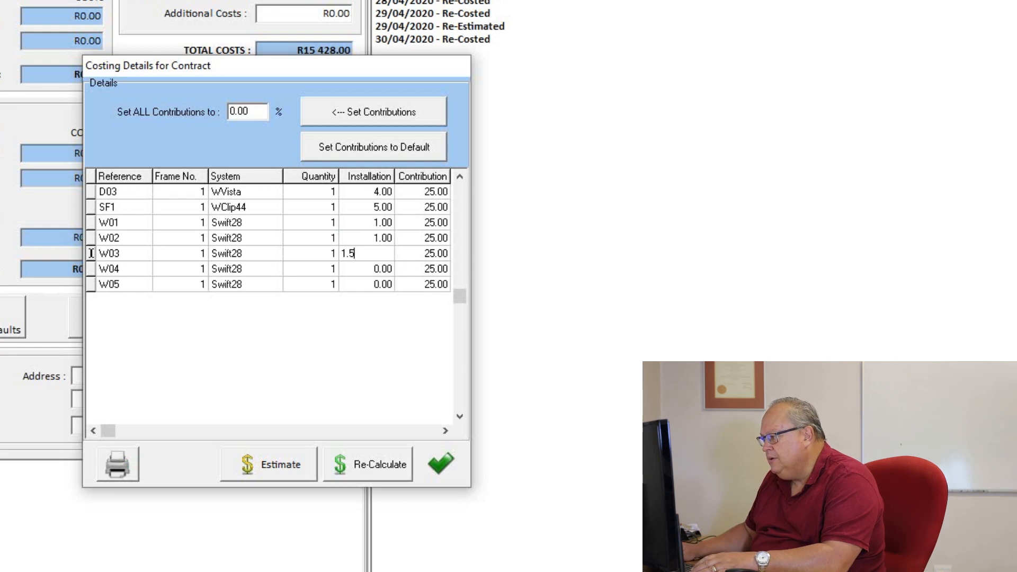
key("Down")
type("1.5")
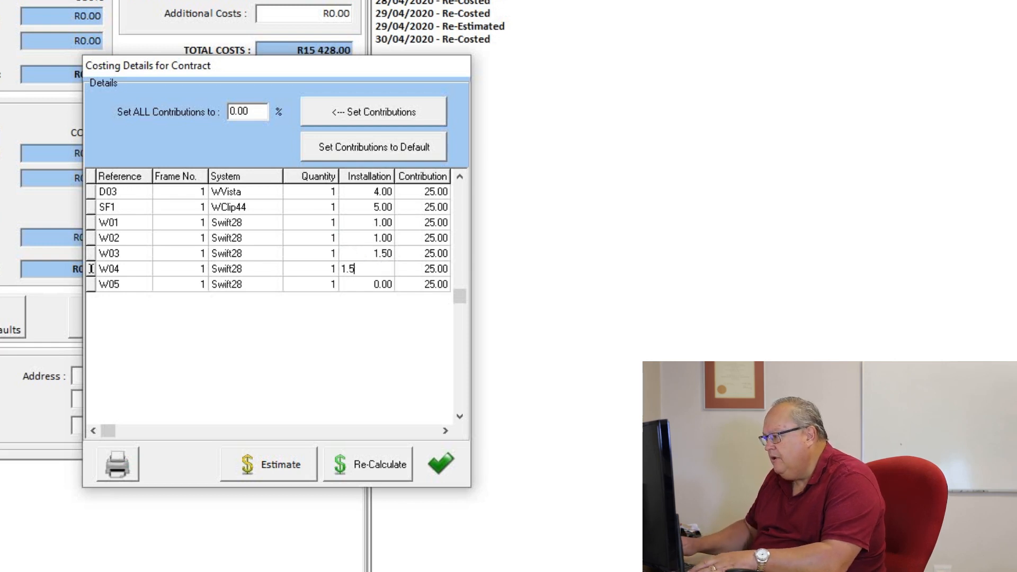
key("Down")
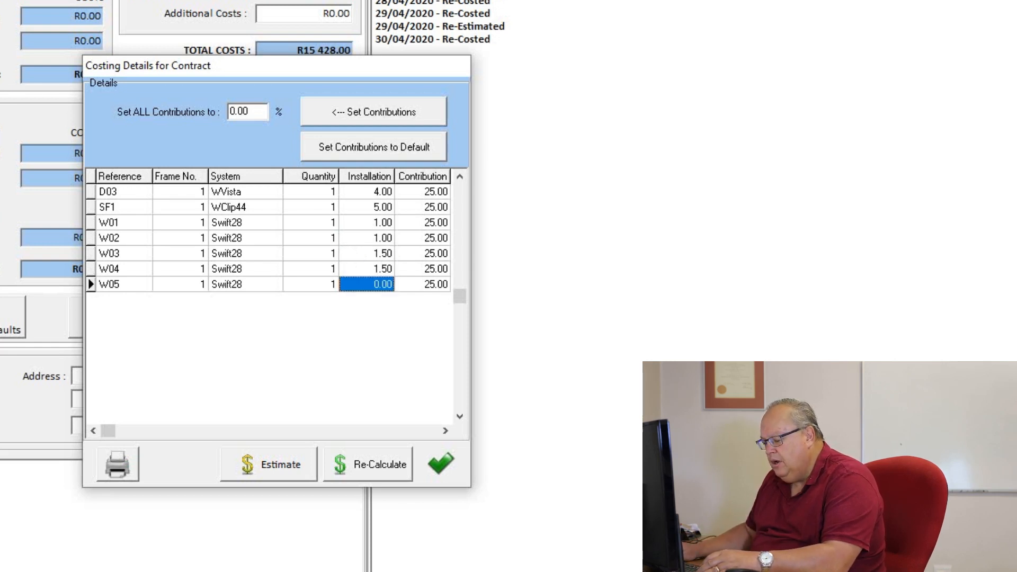
type("2")
key("Up")
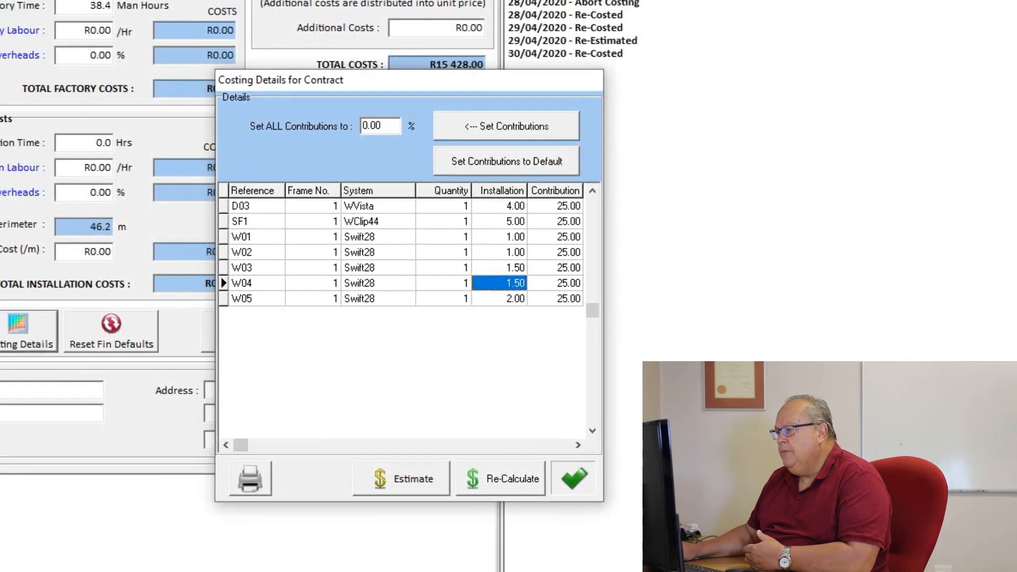
left_click(441, 464)
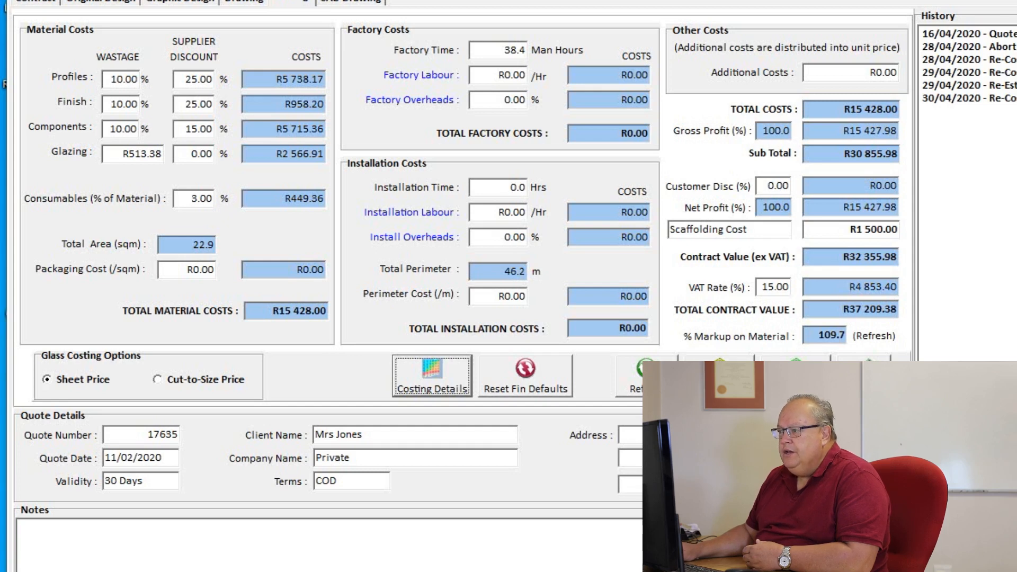
Examine the hourly installation labour rate and the installation overheads percentage in the contract's costing.
left_click_drag(515, 213, 470, 212)
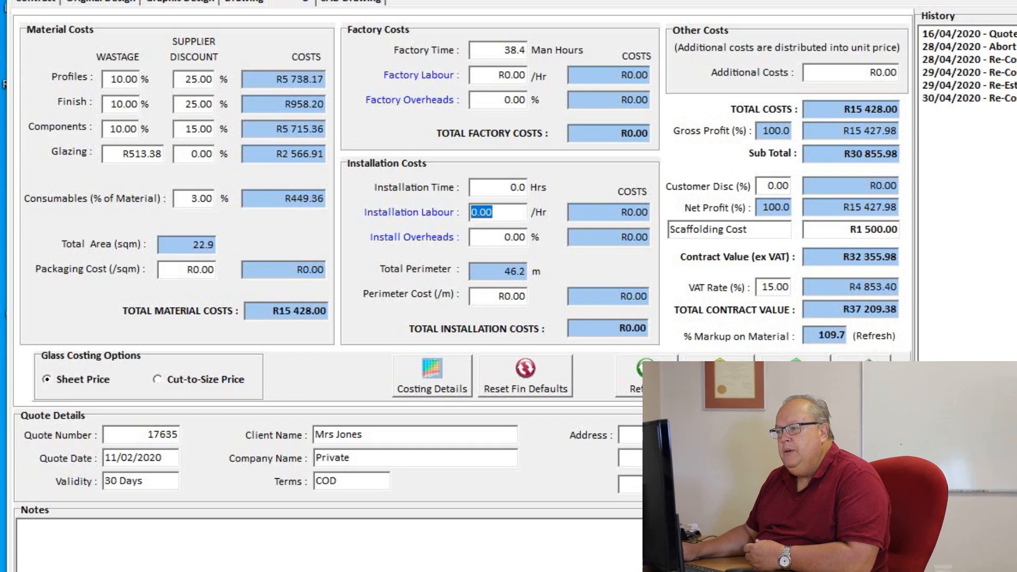
left_click(501, 237)
left_click_drag(501, 237, 471, 237)
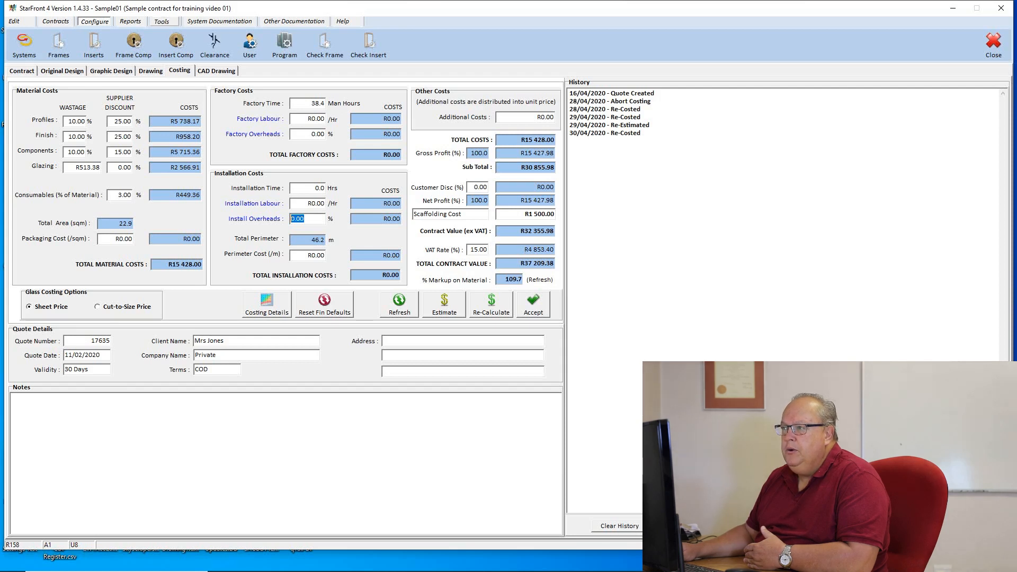
Browse the supplied spreadsheets, including inertia.xls and fabricator.xls, and open Fabricator Example.xls in Excel.
left_click(162, 21)
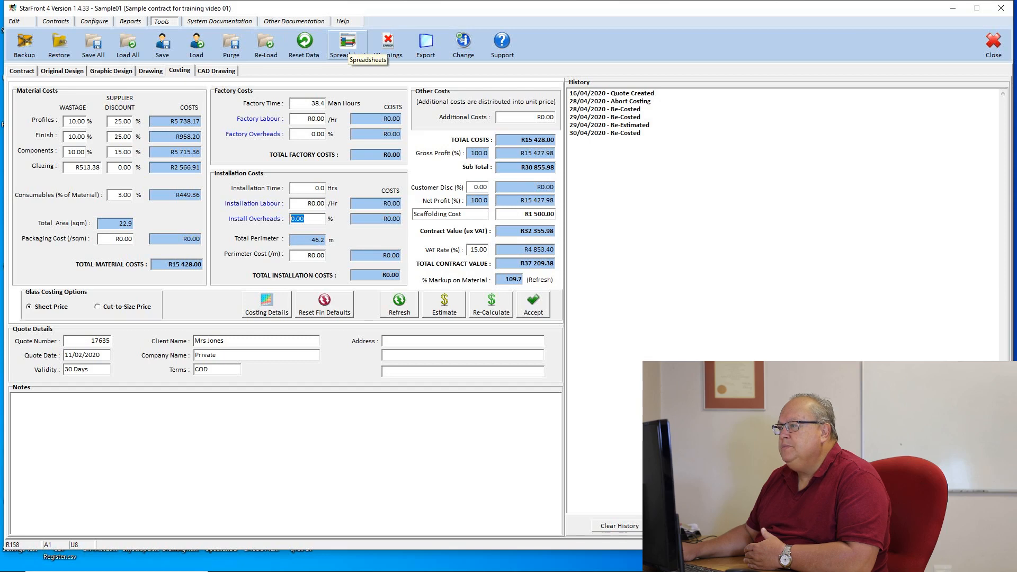
left_click(348, 45)
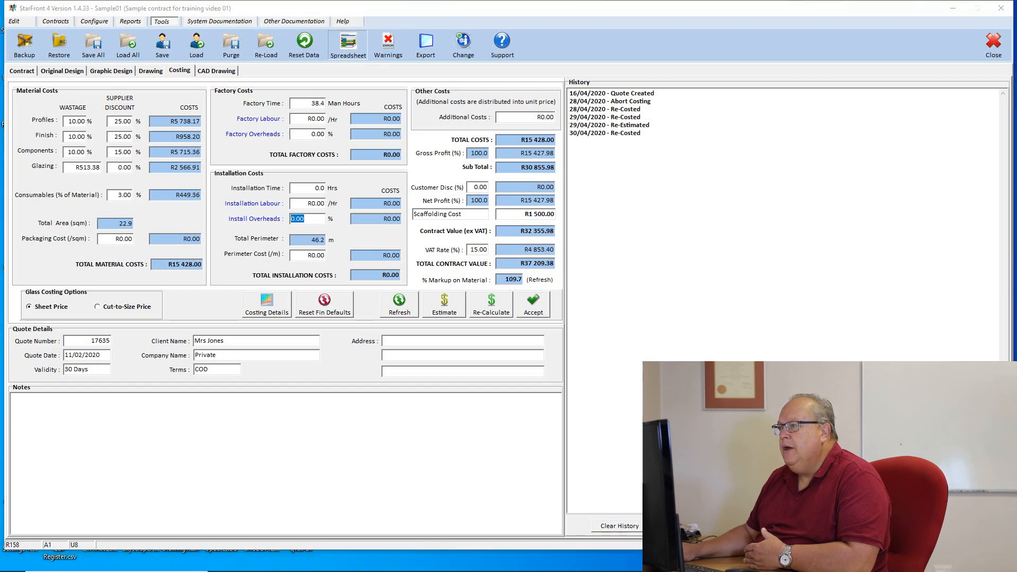
left_click(367, 246)
left_click(356, 257)
left_click(343, 269)
left_click(338, 280)
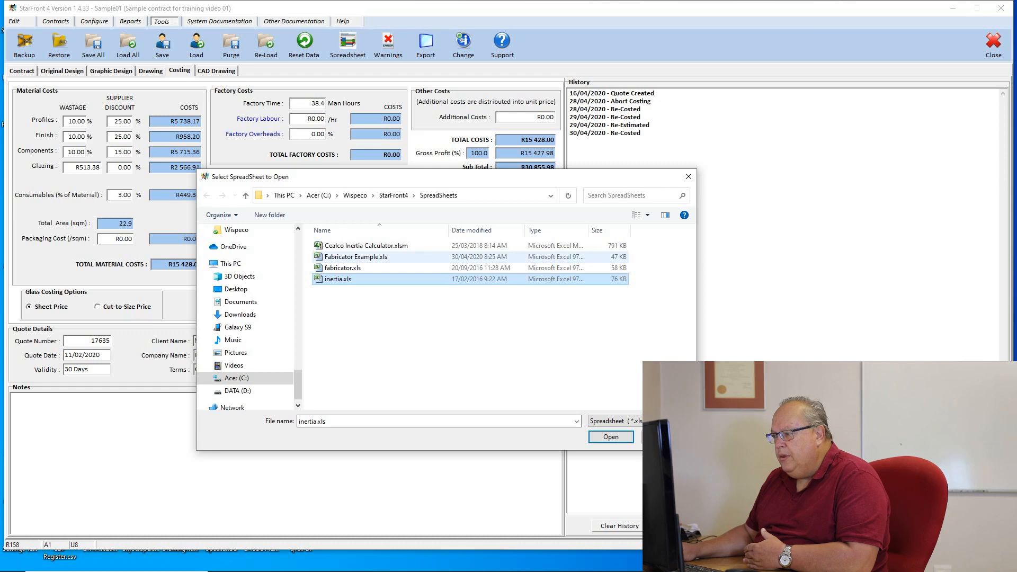
left_click(347, 267)
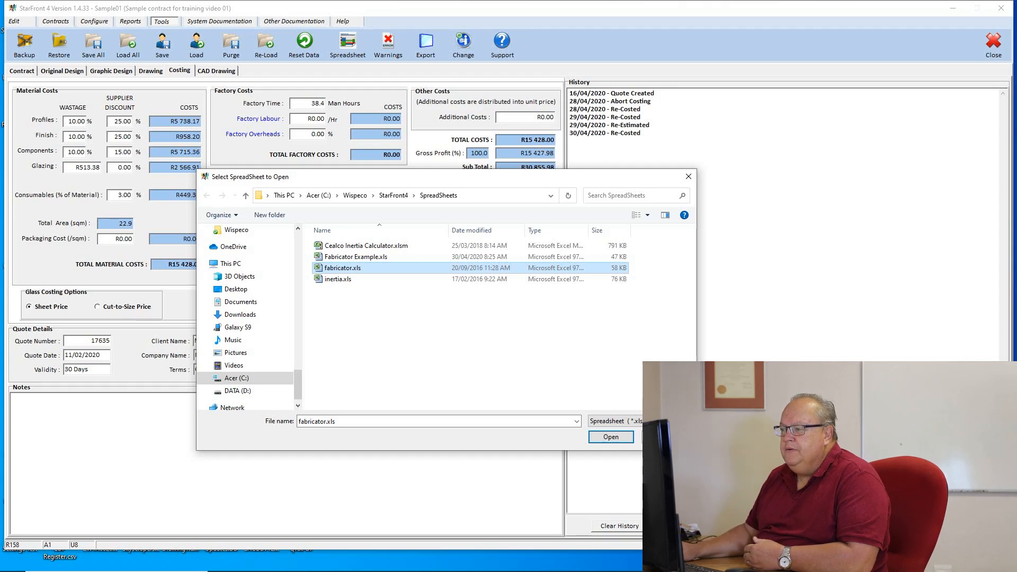
left_click(355, 257)
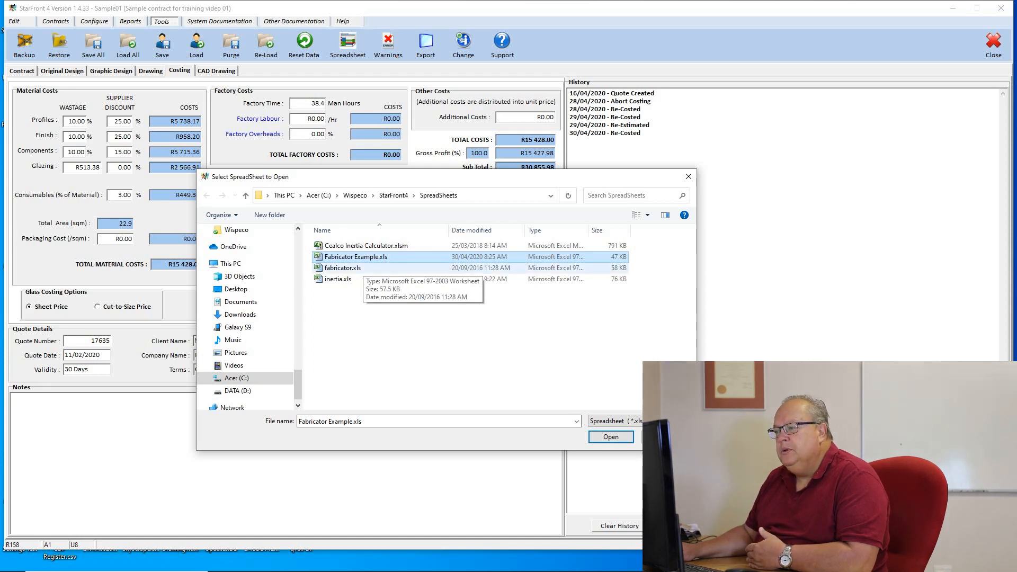
left_click(363, 268)
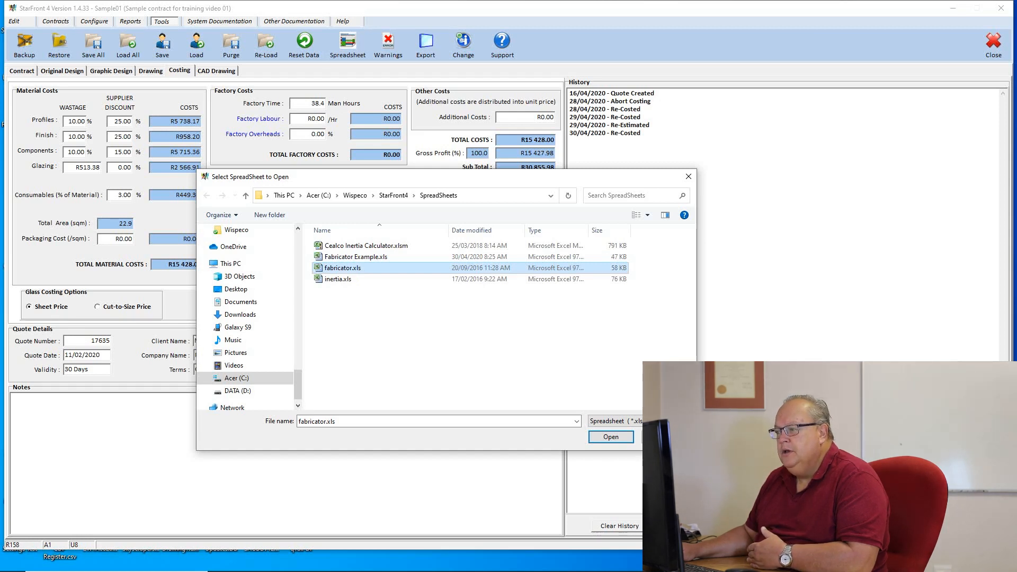
left_click(363, 257)
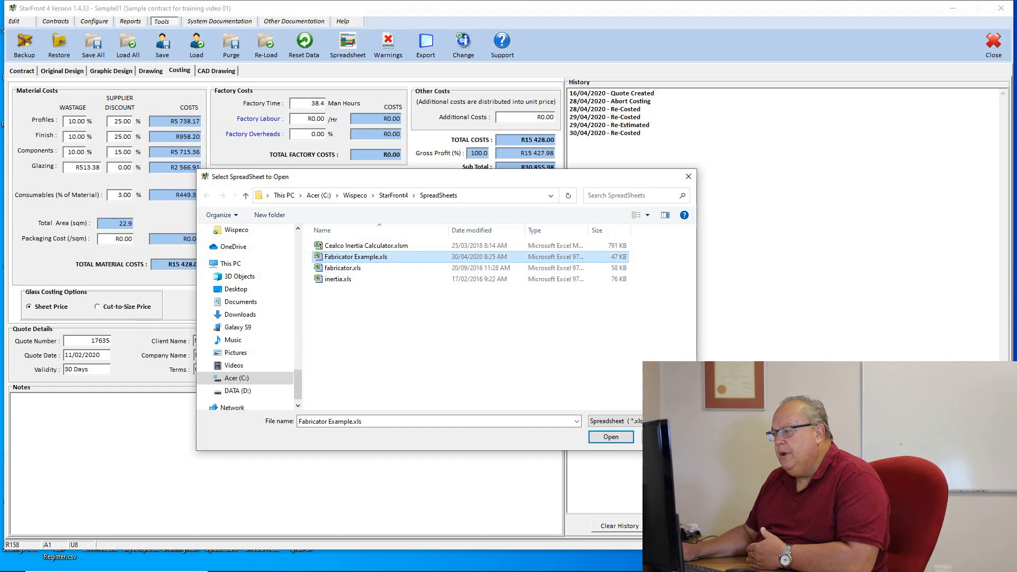
key("Return")
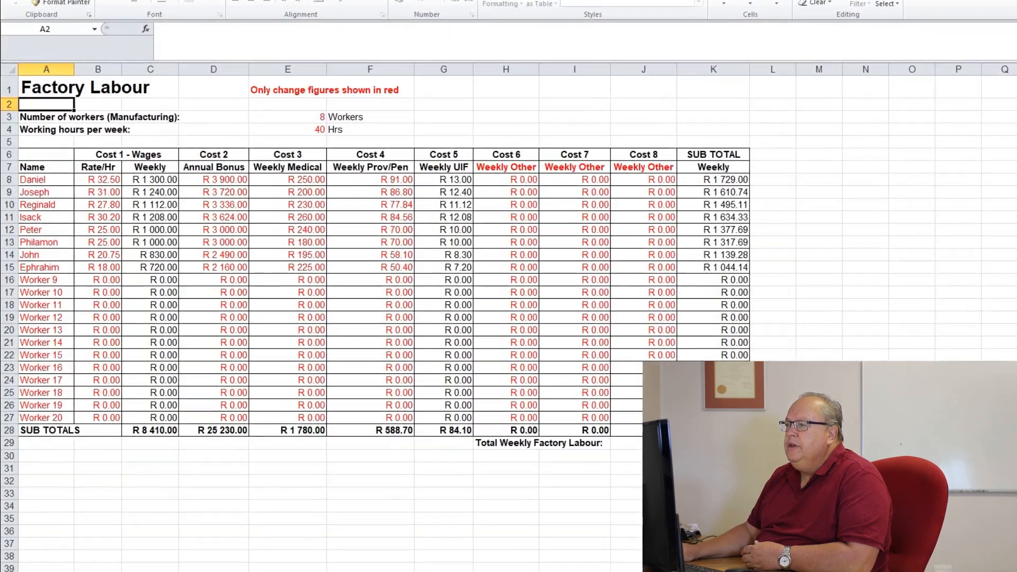
Examine the Factory Labour sheet, including the note on which figures to change, and the monthly costs on the Factory Overheads sheet.
left_click(275, 132)
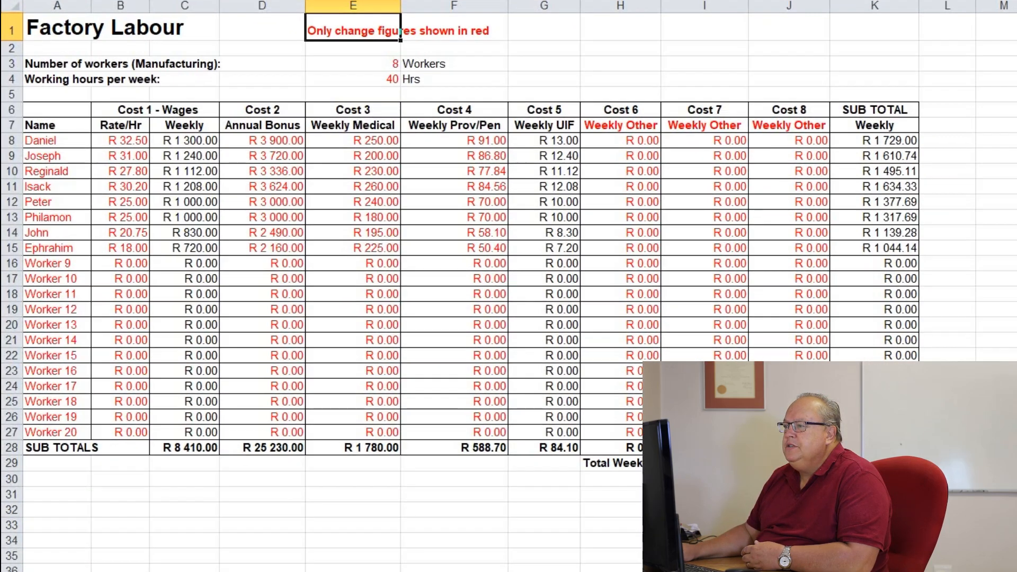
left_click(441, 38)
left_click_drag(342, 38, 441, 38)
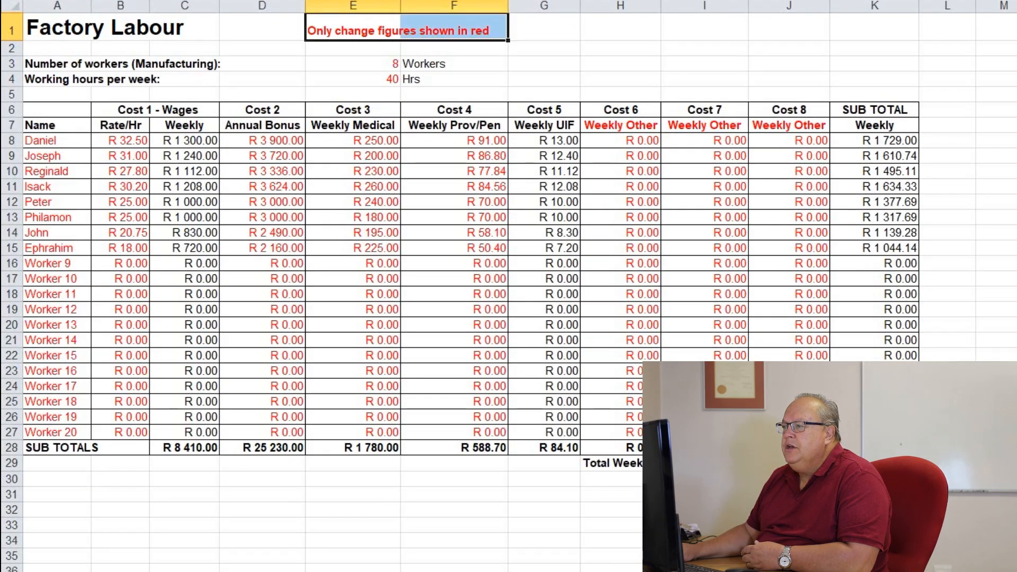
left_click(545, 48)
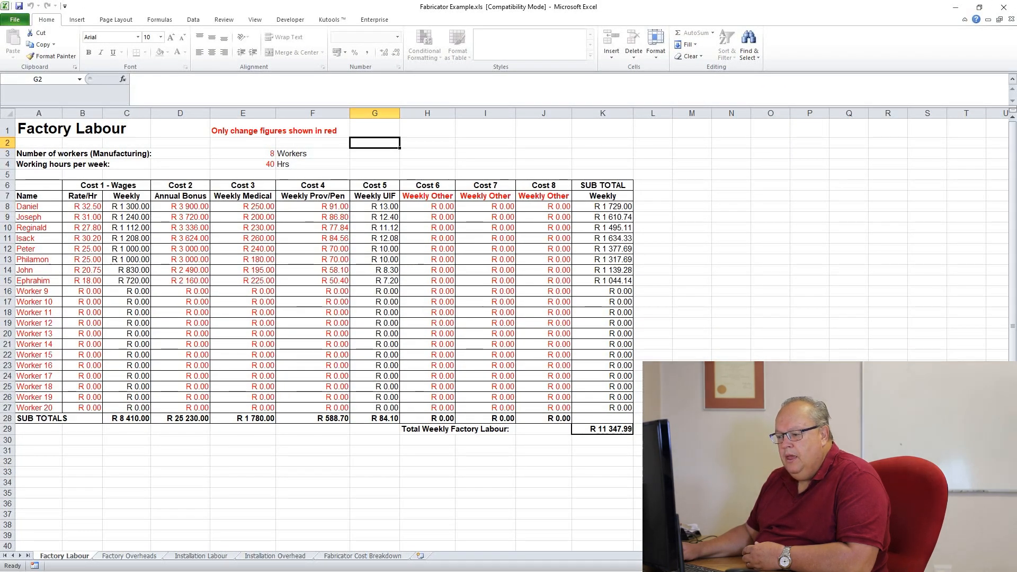
key("ctrl+Page_Down")
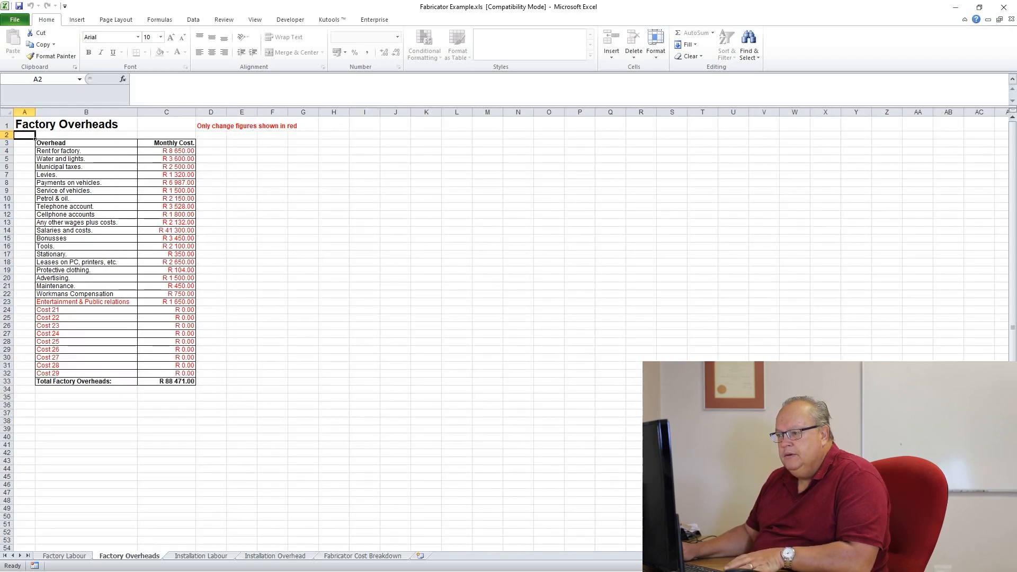
scroll(321, 329, "up", 2)
scroll(321, 330, "up", 2)
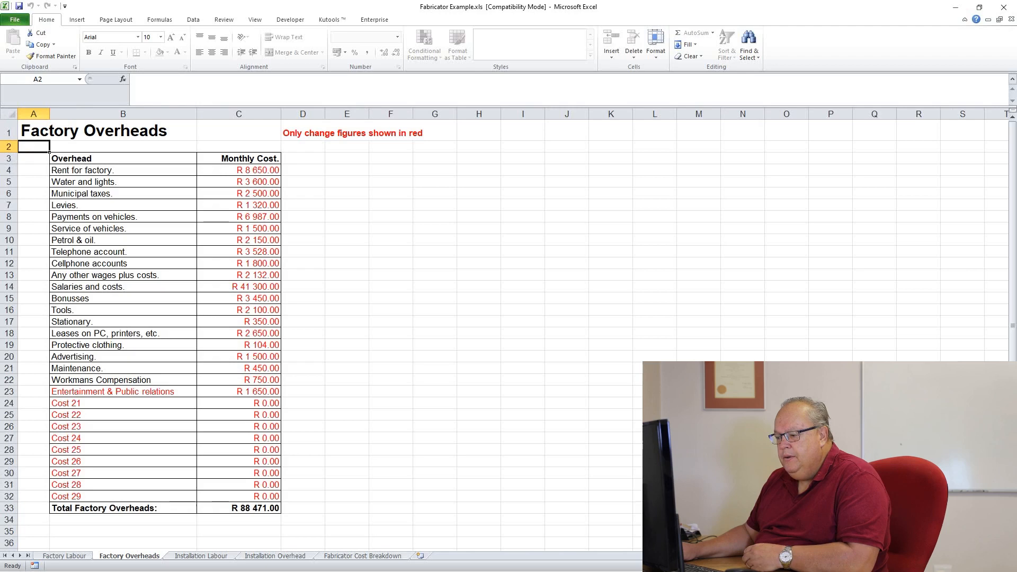
Examine the installers' costs on the Installation Labour sheet and the monthly costs on the Installation Overhead sheet.
key("ctrl+Page_Down")
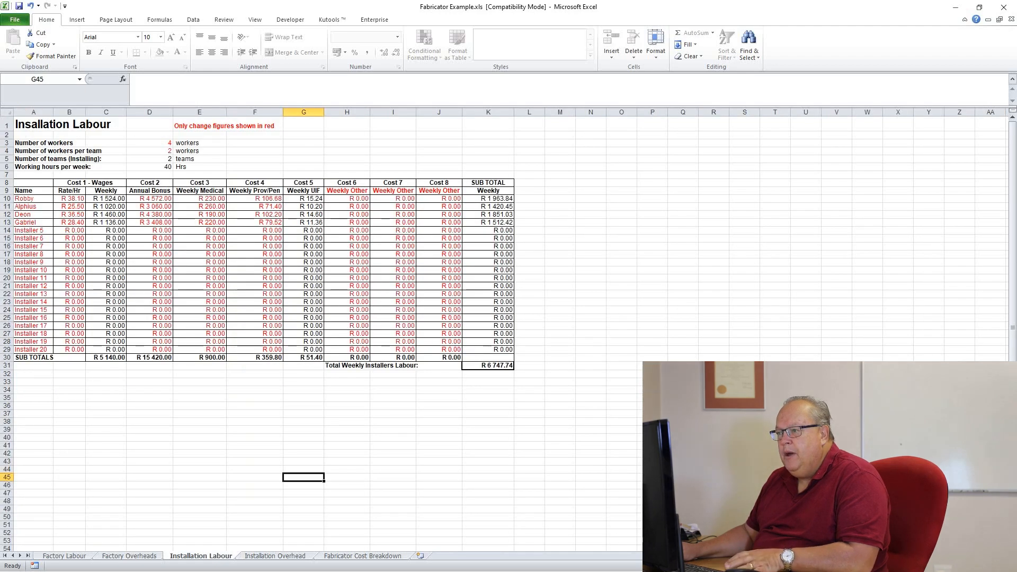
scroll(321, 329, "up", 2)
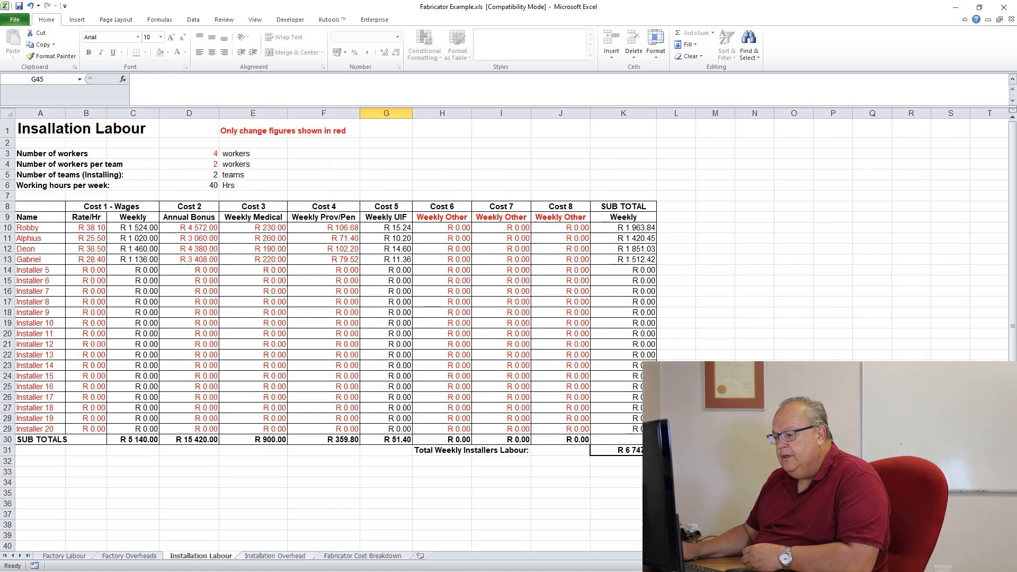
key("ctrl+Page_Down")
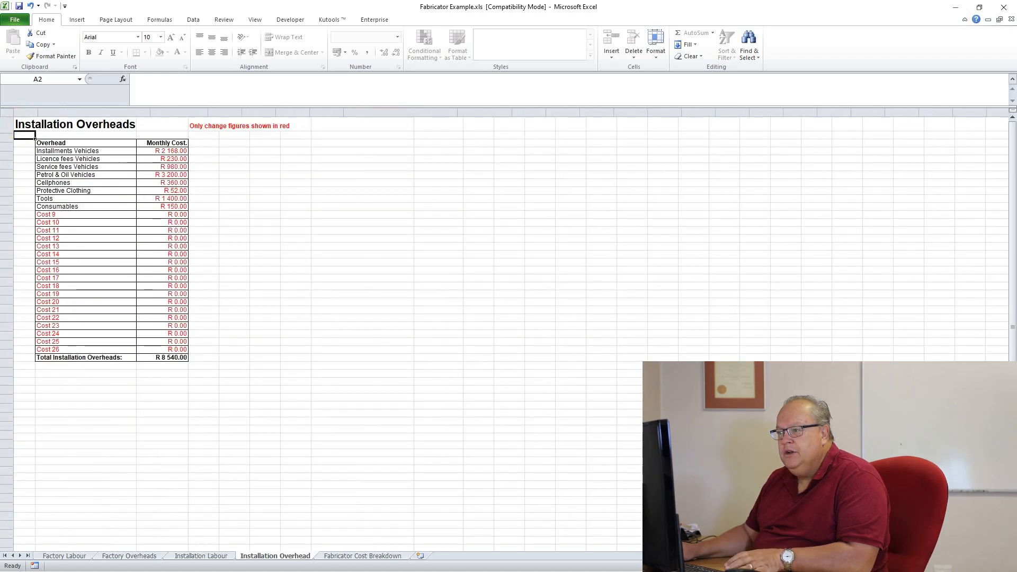
scroll(321, 330, "up", 2)
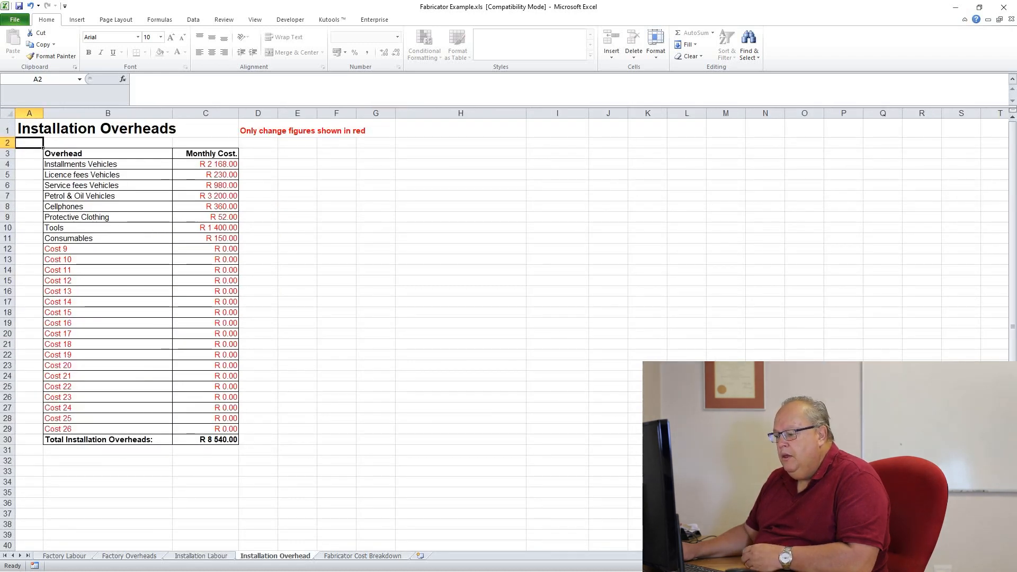
Examine the Fabricator Cost Breakdown sheet, plus the number of workers, weekly working hours and worker names on the Factory Labour sheet.
key("ctrl+Page_Down")
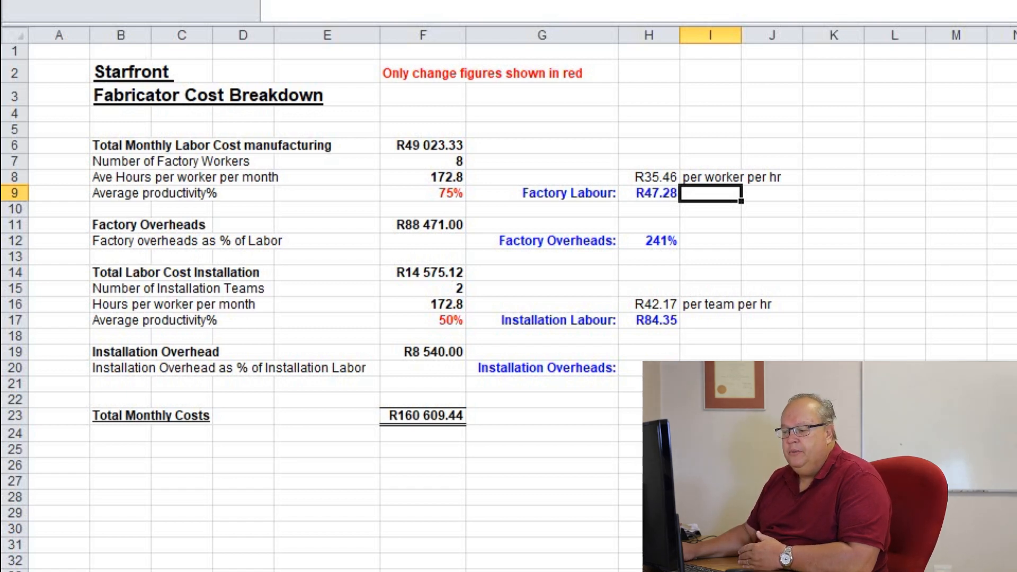
key("ctrl+Page_Down")
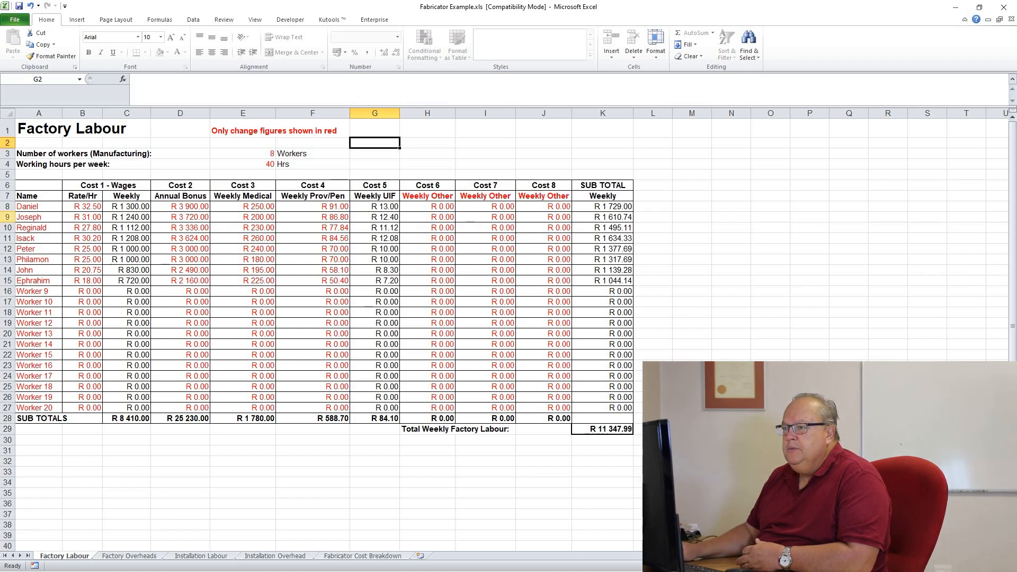
left_click(243, 153)
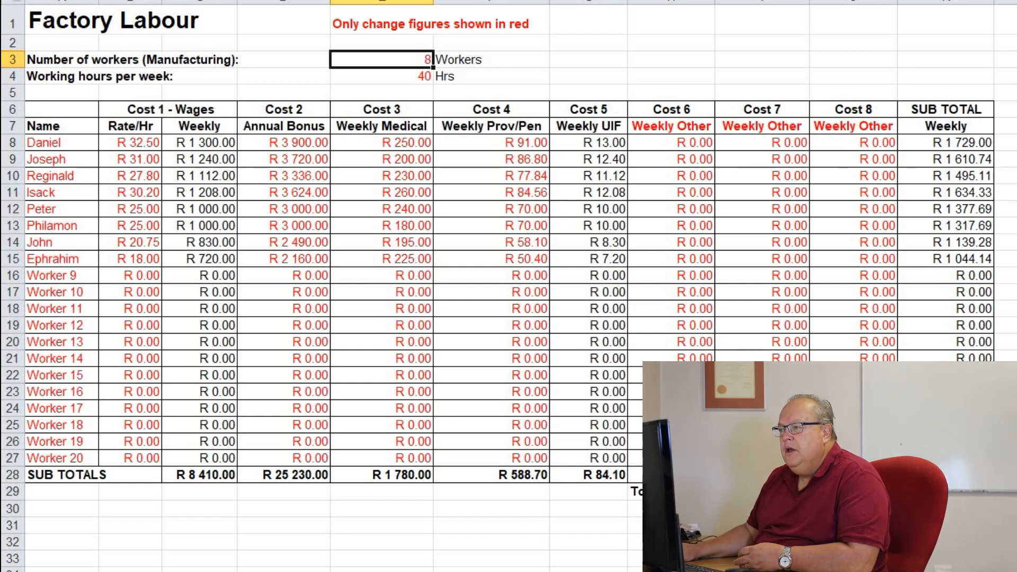
left_click(382, 76)
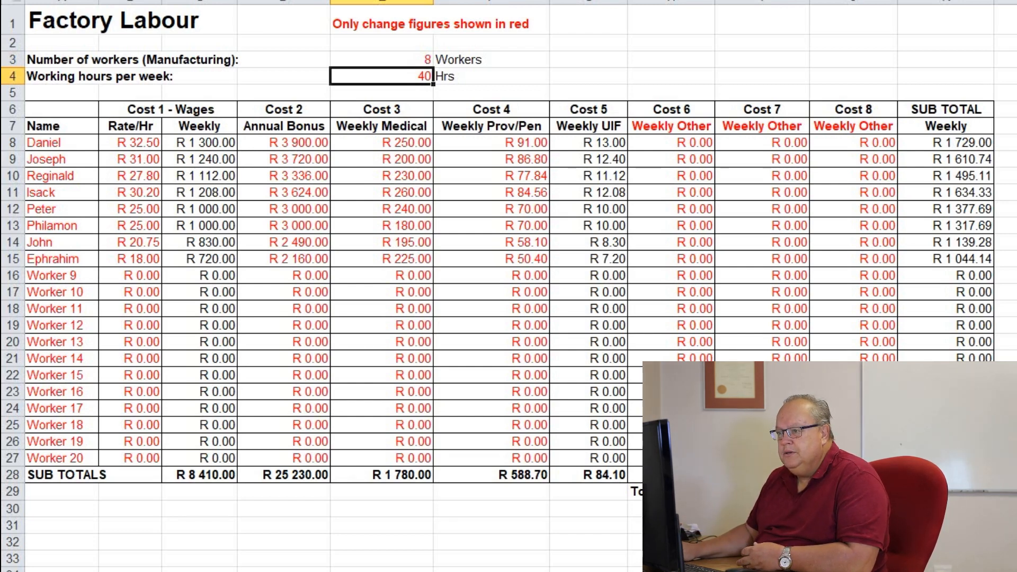
left_click_drag(58, 142, 59, 259)
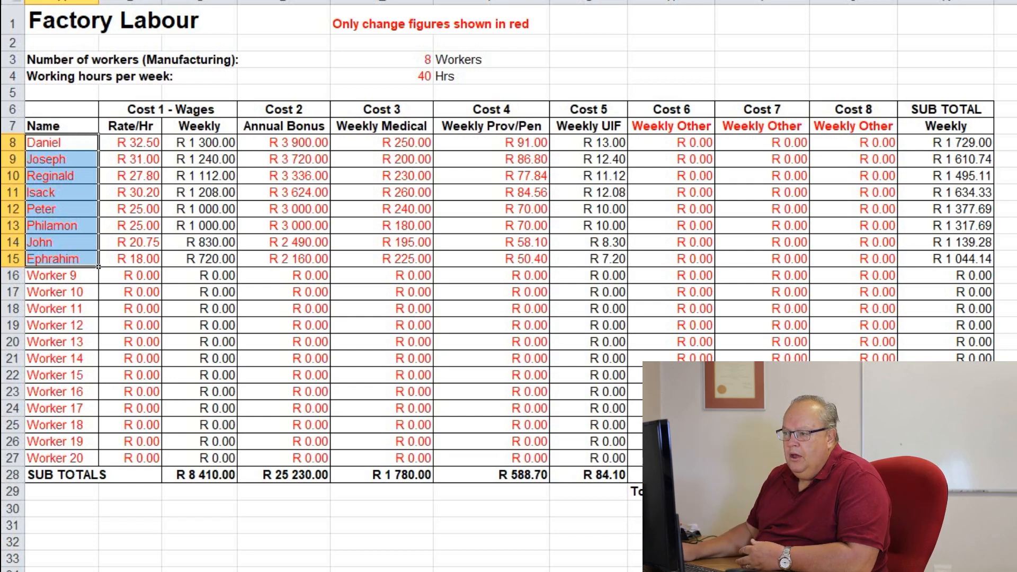
Examine the hourly rates and weekly wages of the eight factory workers under Cost 1.
left_click_drag(133, 142, 133, 259)
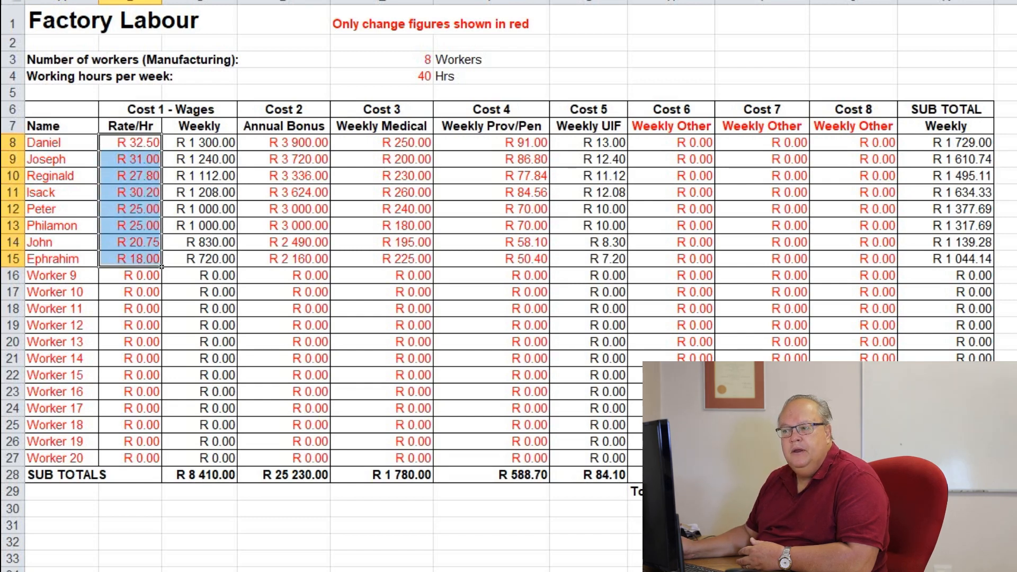
left_click(131, 143)
left_click(130, 159)
left_click(130, 176)
left_click(130, 193)
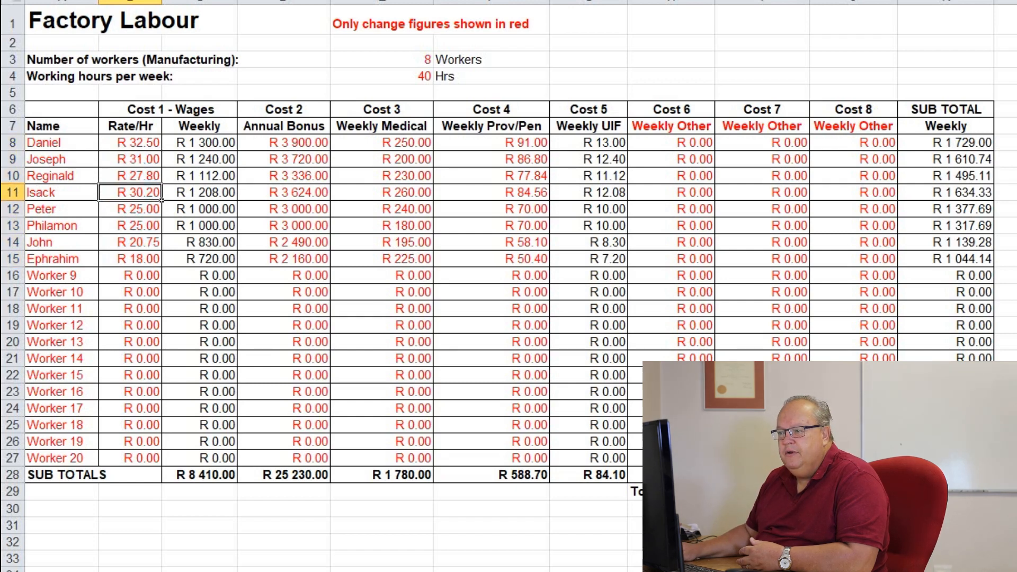
left_click(131, 209)
left_click(131, 226)
left_click(131, 242)
left_click(130, 259)
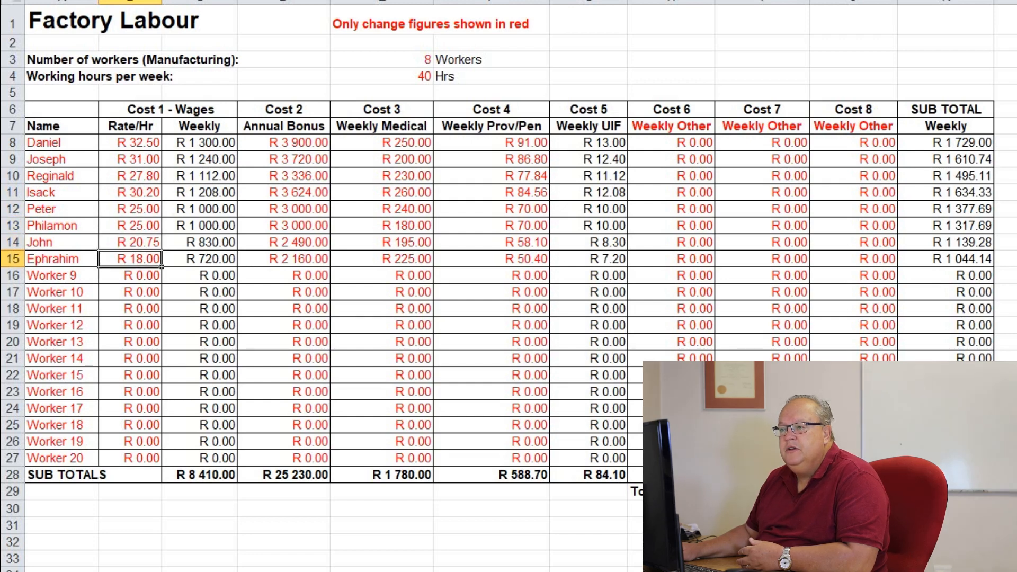
left_click_drag(130, 143, 131, 259)
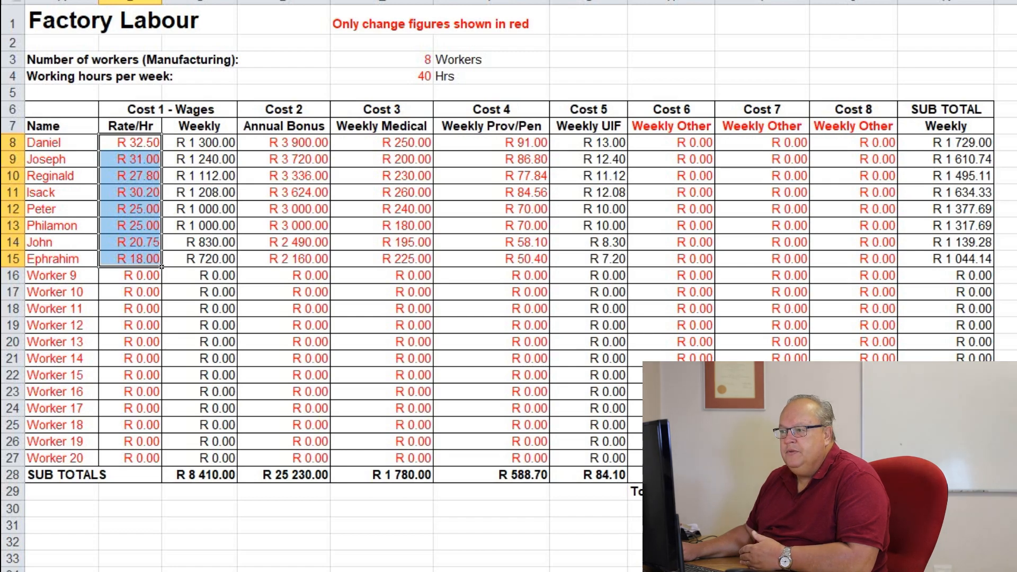
left_click_drag(200, 143, 199, 259)
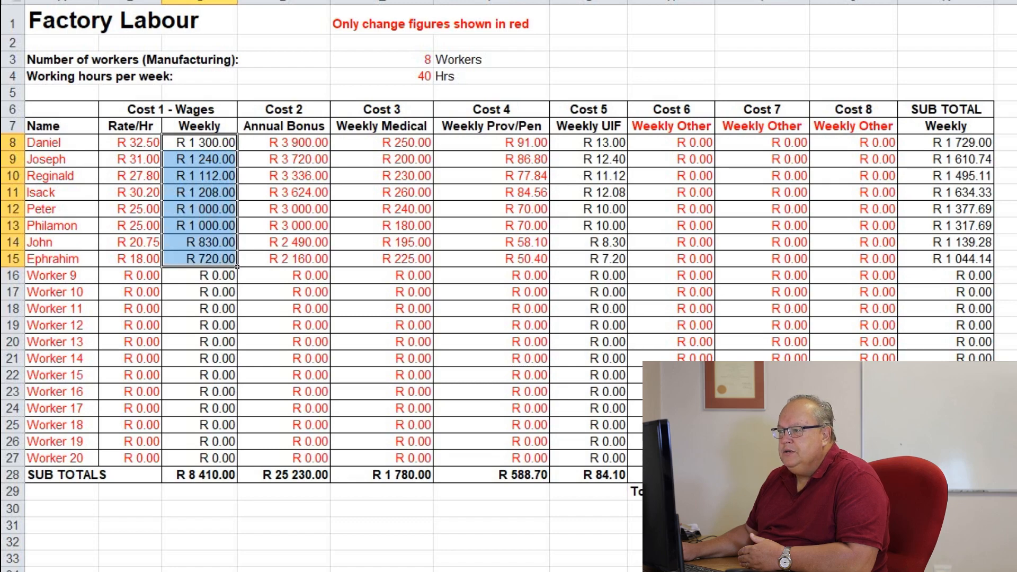
Set the first factory worker's annual bonus to four times the weekly wage with the formula =4*C8.
left_click_drag(284, 143, 284, 259)
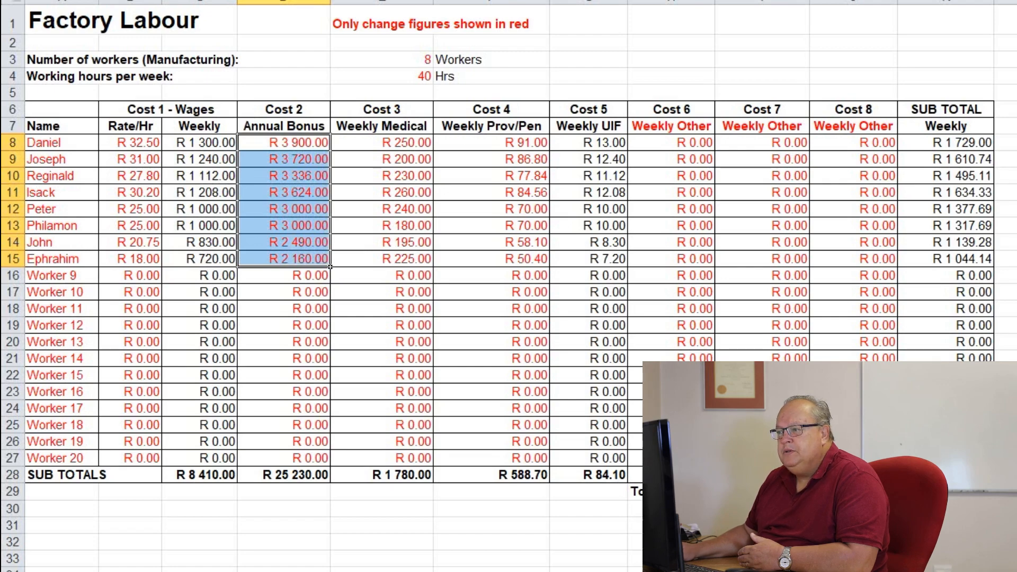
left_click(284, 142)
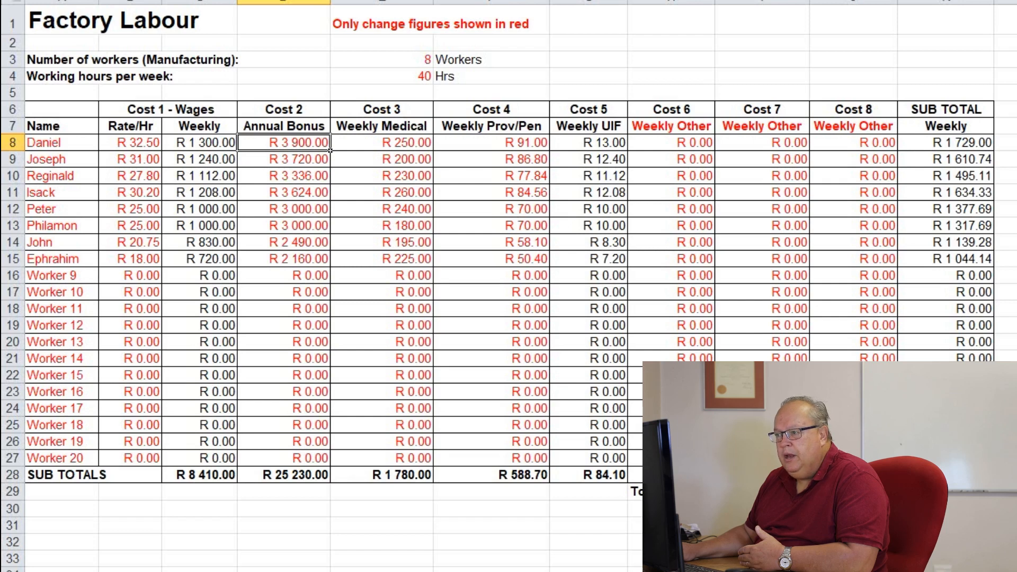
key("Down")
key("Down")
key("Down")
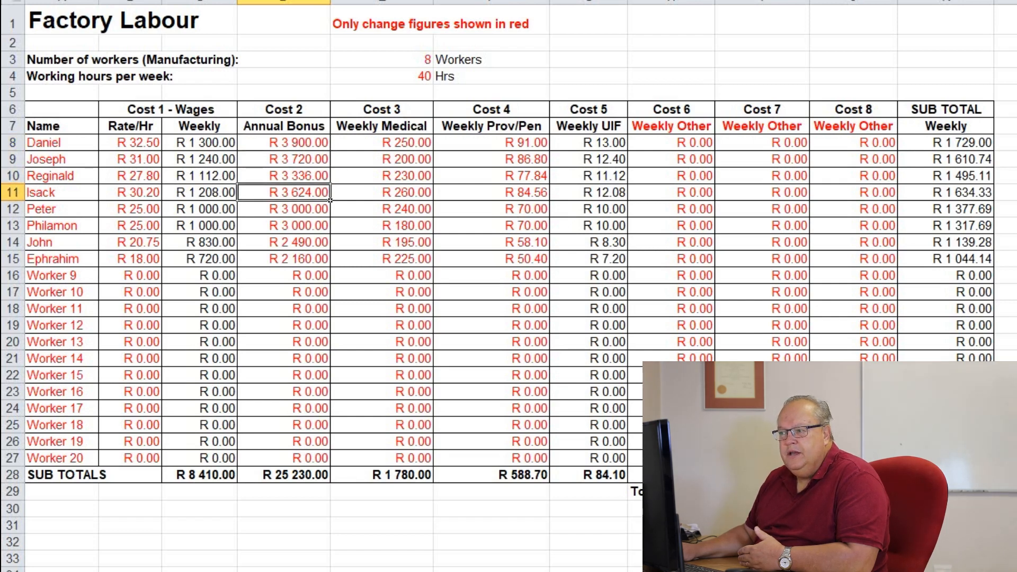
key("Up")
key("Up")
key("Up")
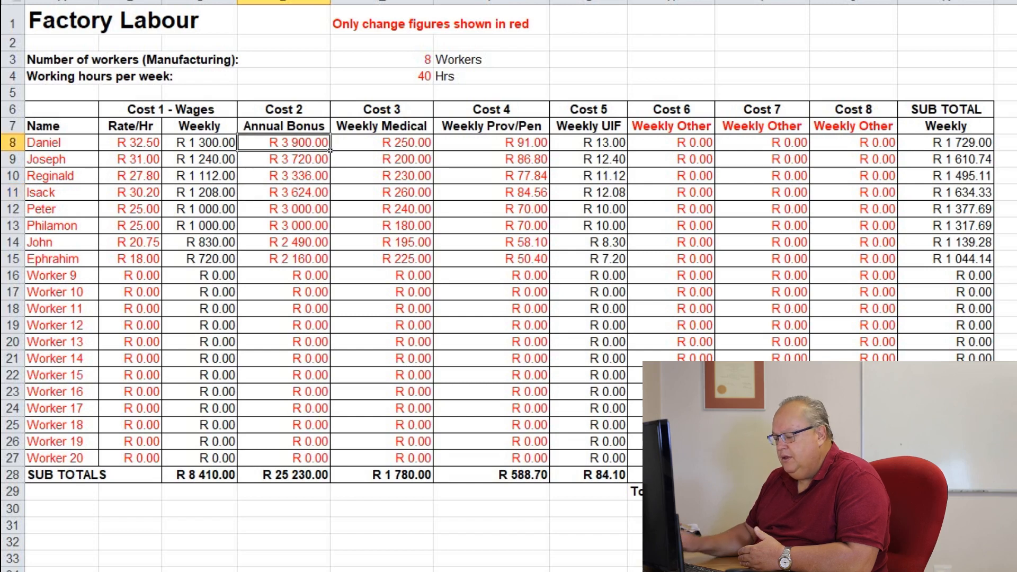
type("=4")
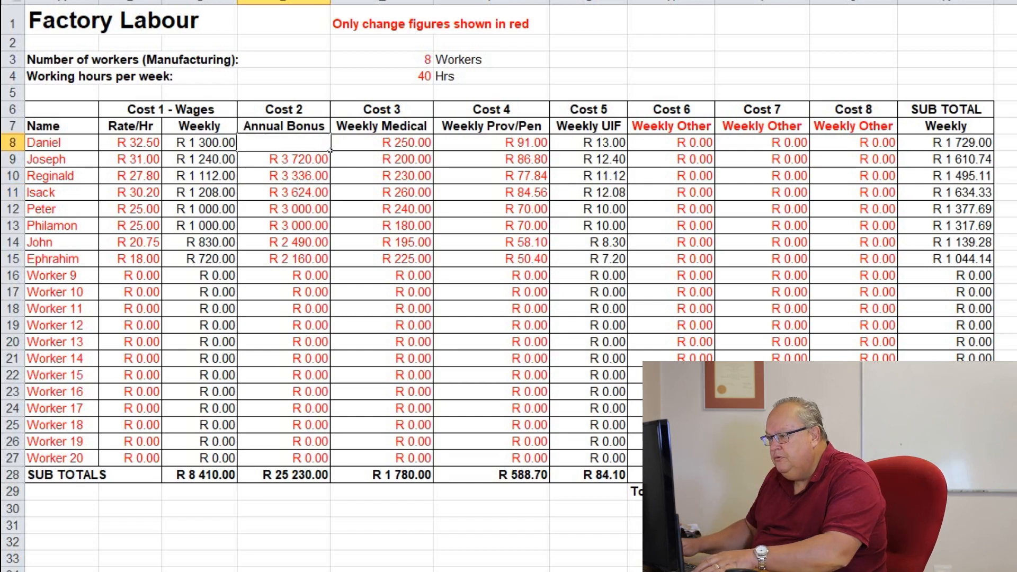
type("*")
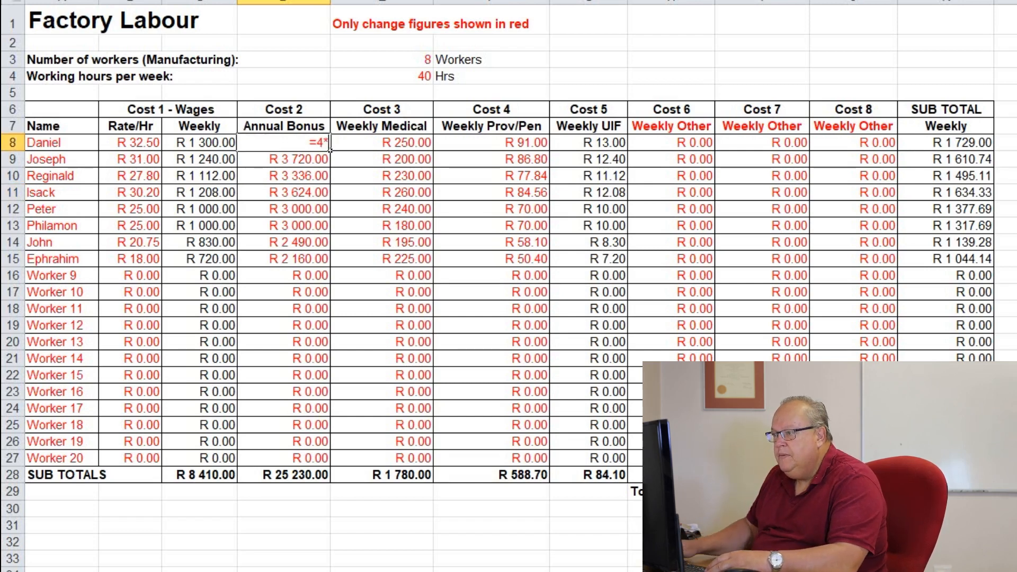
key("Left")
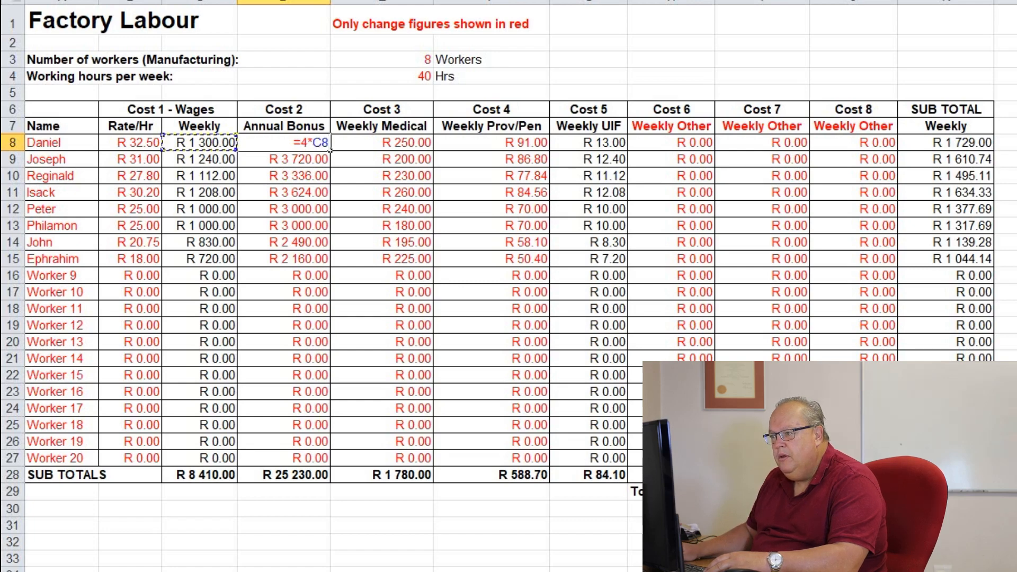
key("ctrl+Return")
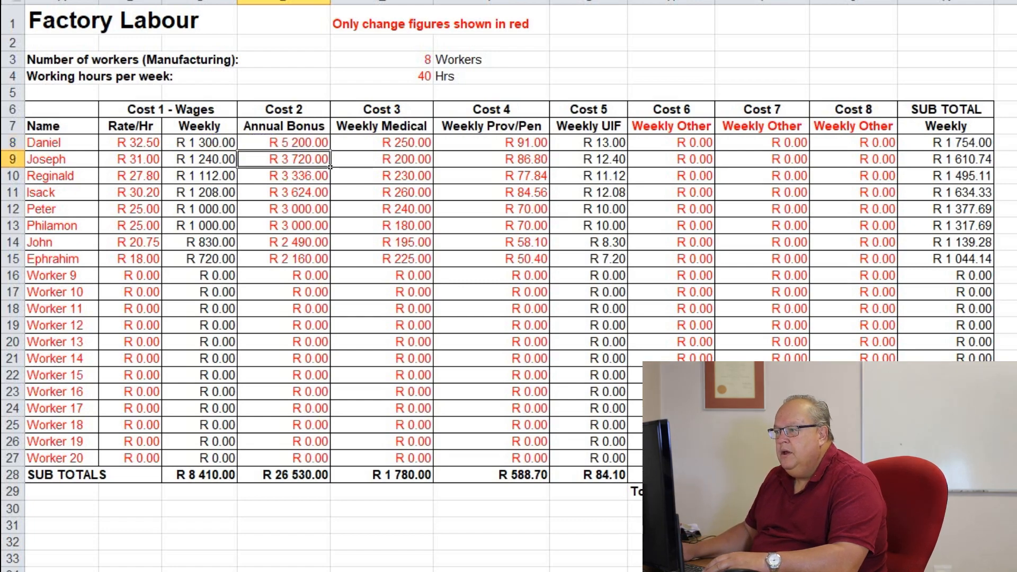
Copy the first worker's annual bonus formula into the bonus cells D9:D26 of the workers below.
right_click(295, 141)
left_click(318, 168)
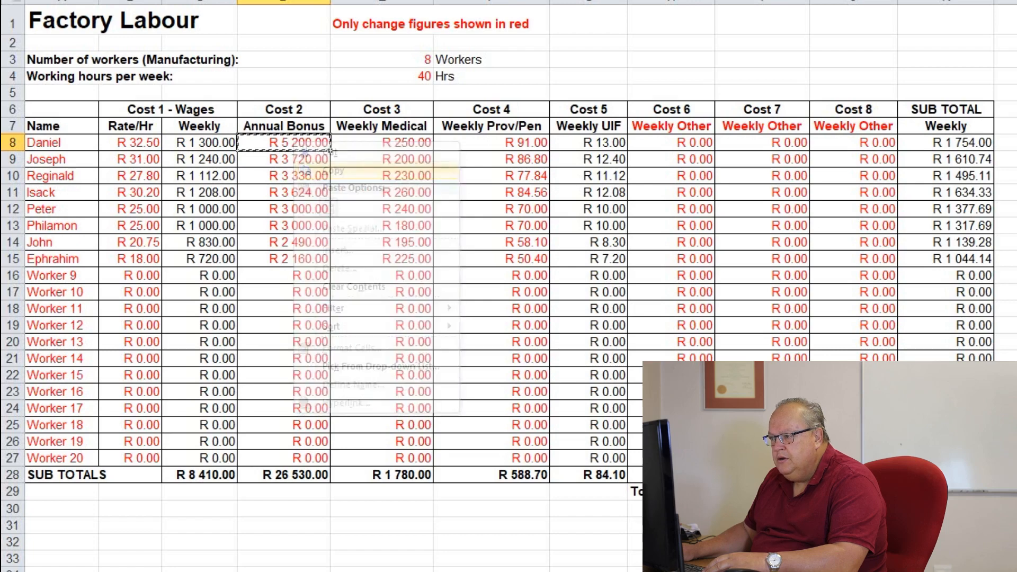
left_click_drag(284, 159, 297, 441)
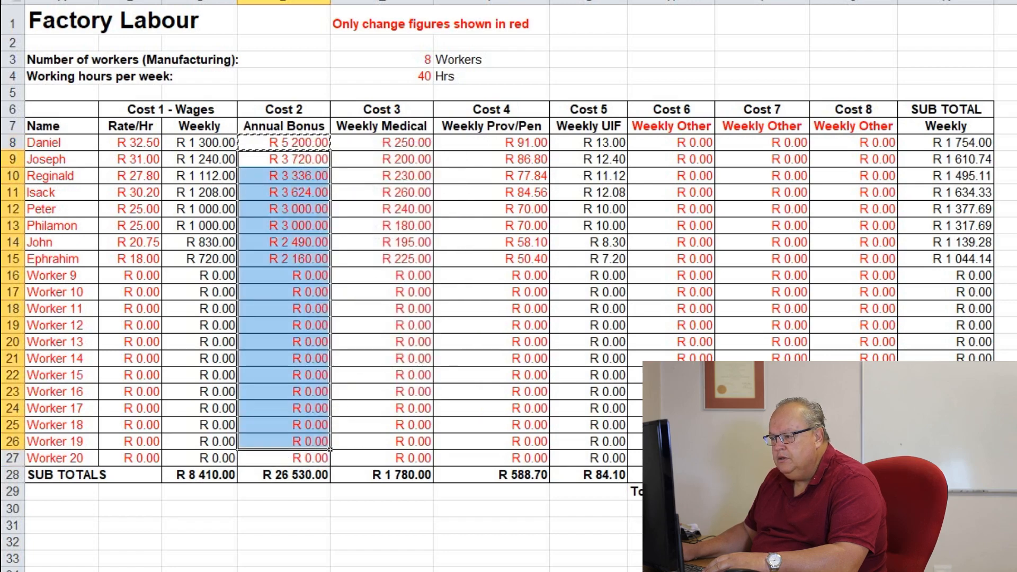
right_click(286, 372)
left_click(369, 438)
left_click(382, 209)
key("Escape")
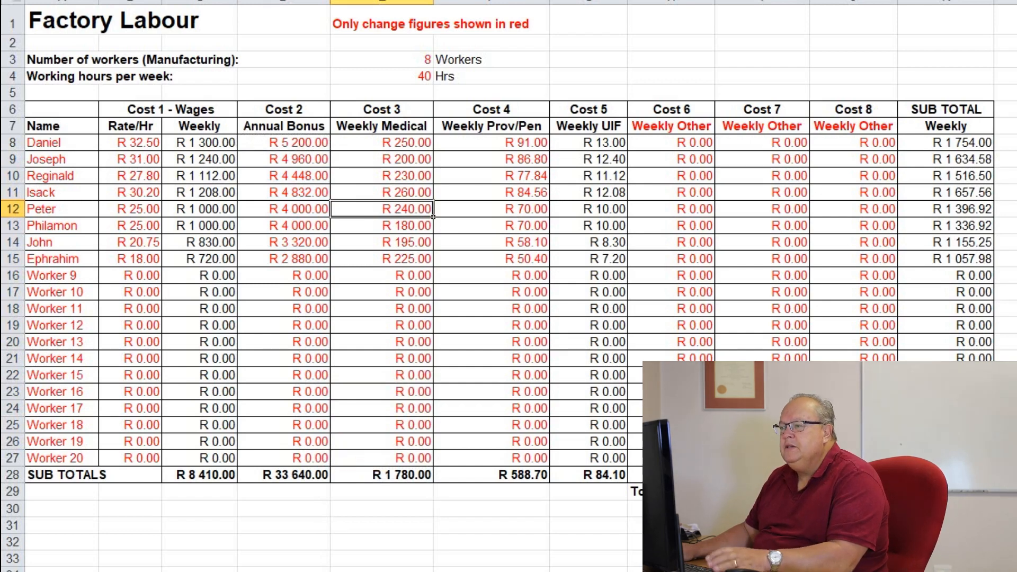
Check the updated annual bonuses of the first two workers, and the first worker's hourly rate and weekly wage.
left_click(381, 159)
left_click(284, 143)
left_click(284, 159)
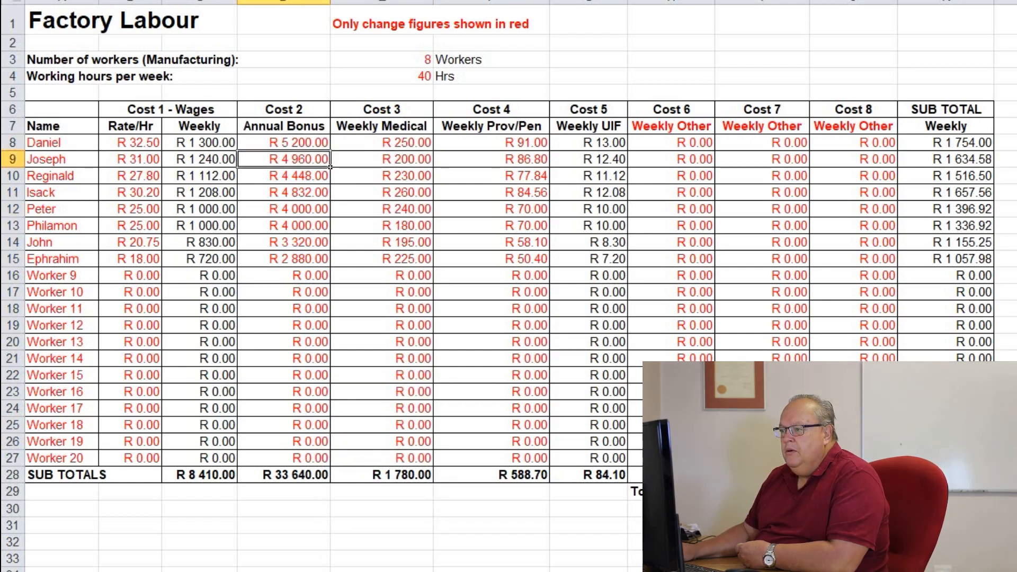
left_click(130, 143)
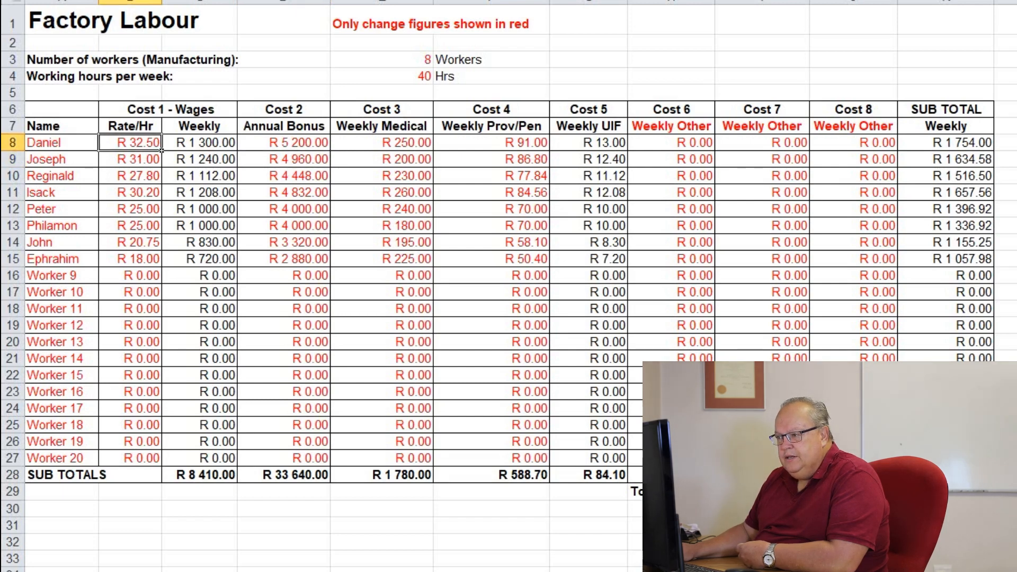
left_click(199, 143)
left_click(285, 143)
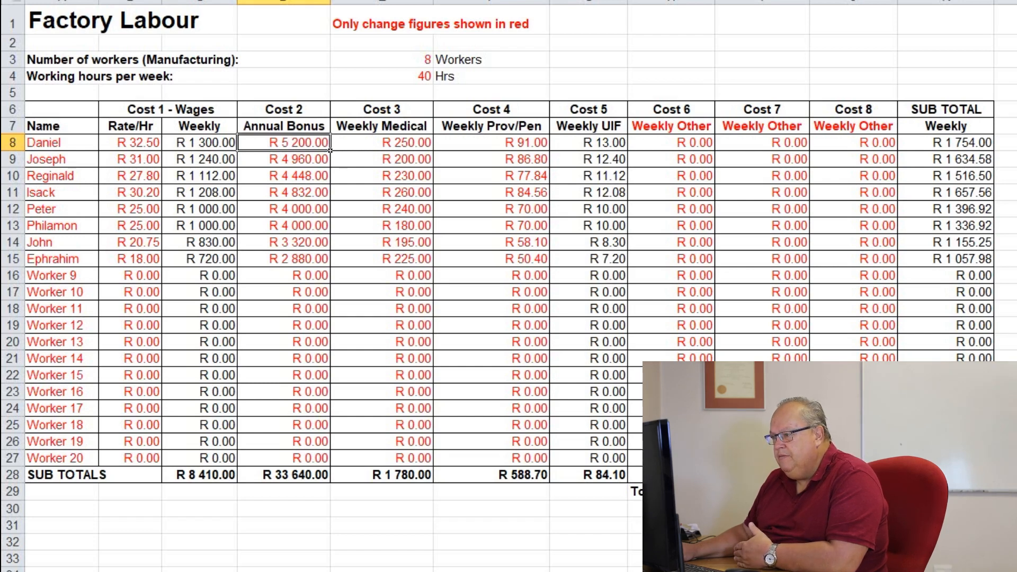
Examine the weekly medical, provident/pension and UIF costs, starting from the first factory worker's row.
left_click(381, 143)
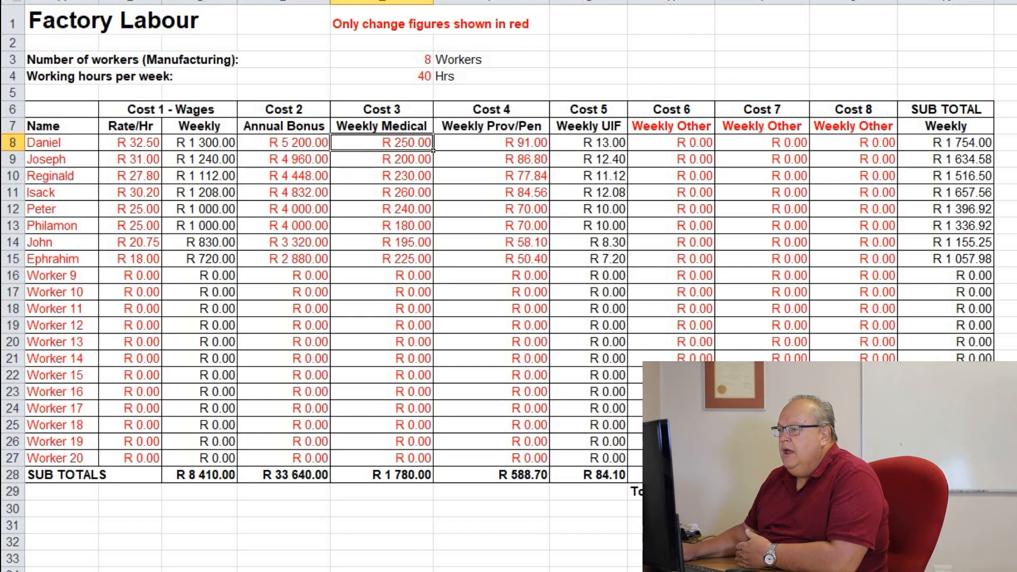
key("Down")
key("Down")
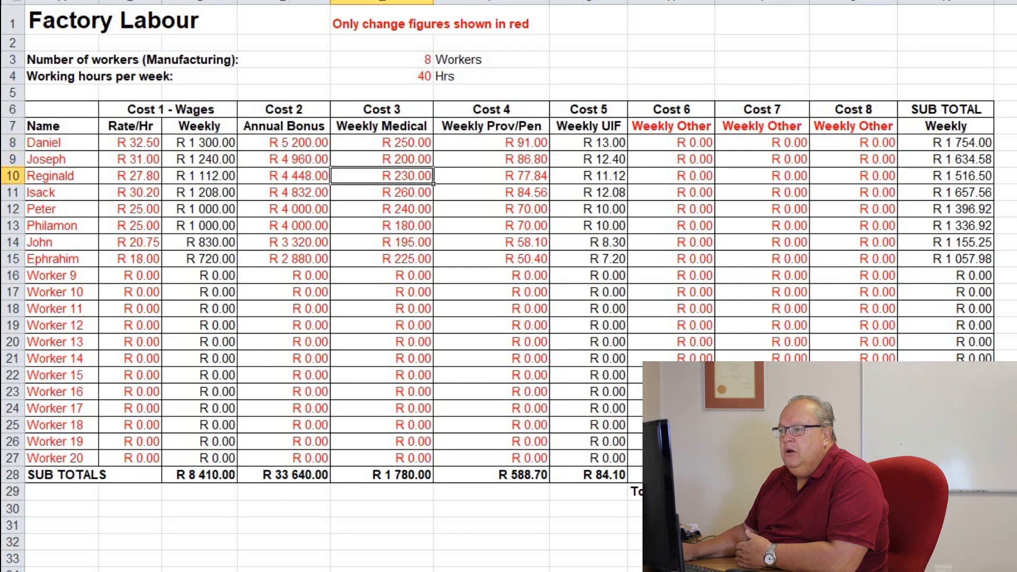
key("Up")
key("Up")
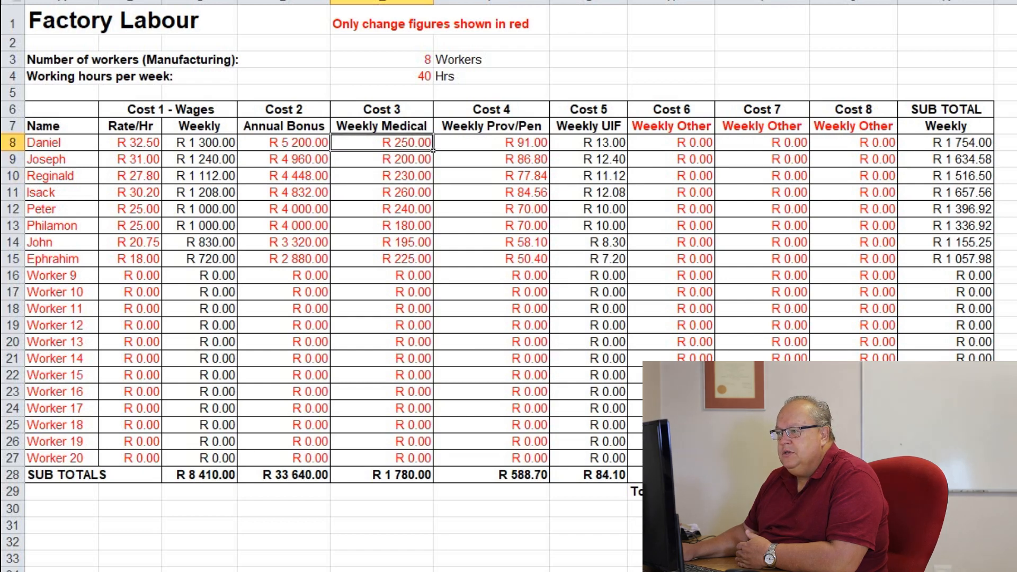
key("Right")
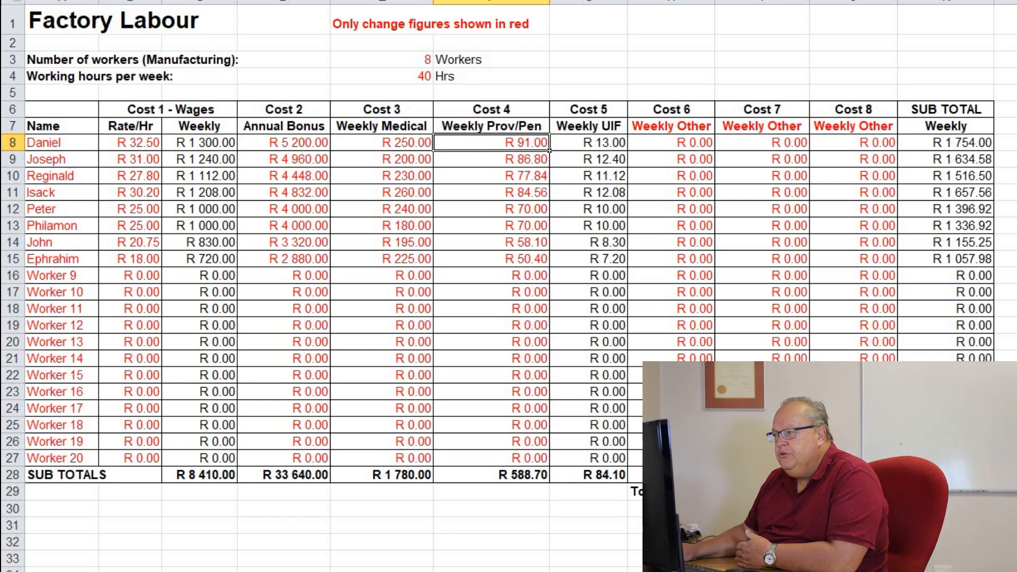
key("Right")
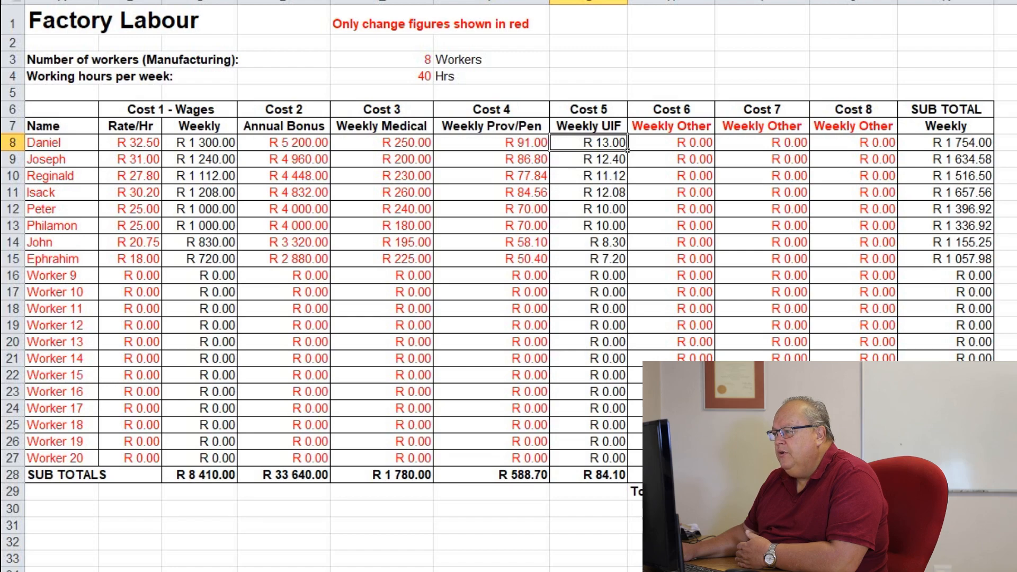
Examine the three Weekly Other columns, Cost 6 to Cost 8, provided for additional labour costs.
key("Right")
key("shift+Down")
key("shift+Down")
key("shift+Down")
key("shift+Down")
key("shift+Down")
key("shift+Down")
key("shift+Down")
key("shift+Down")
key("shift+Down")
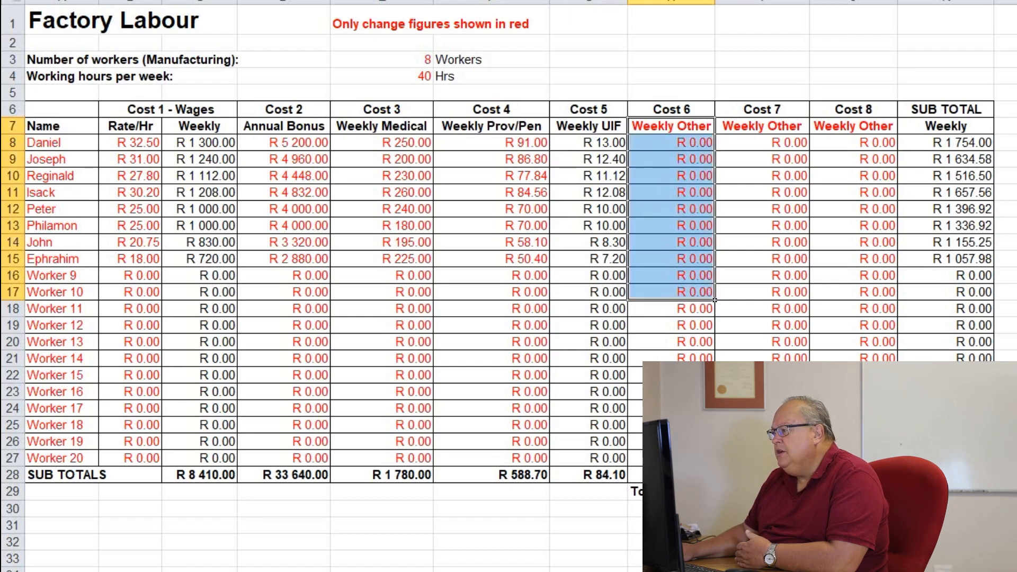
key("Right")
key("shift+Down")
key("shift+Down")
key("shift+Down")
key("shift+Down")
key("shift+Down")
key("shift+Down")
key("shift+Down")
key("shift+Down")
key("Right")
key("shift+Down")
key("shift+Down")
key("shift+Down")
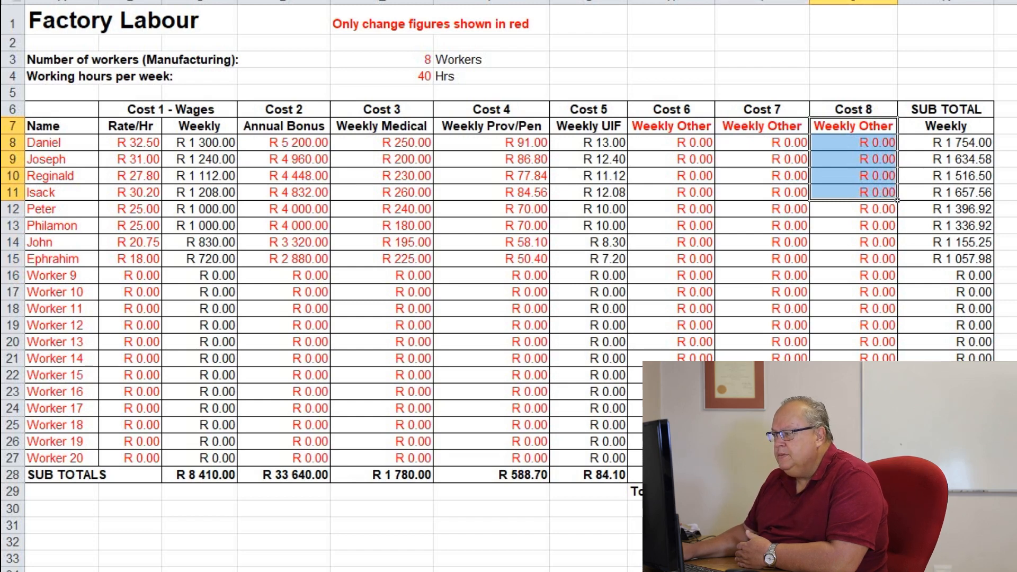
left_click(854, 243)
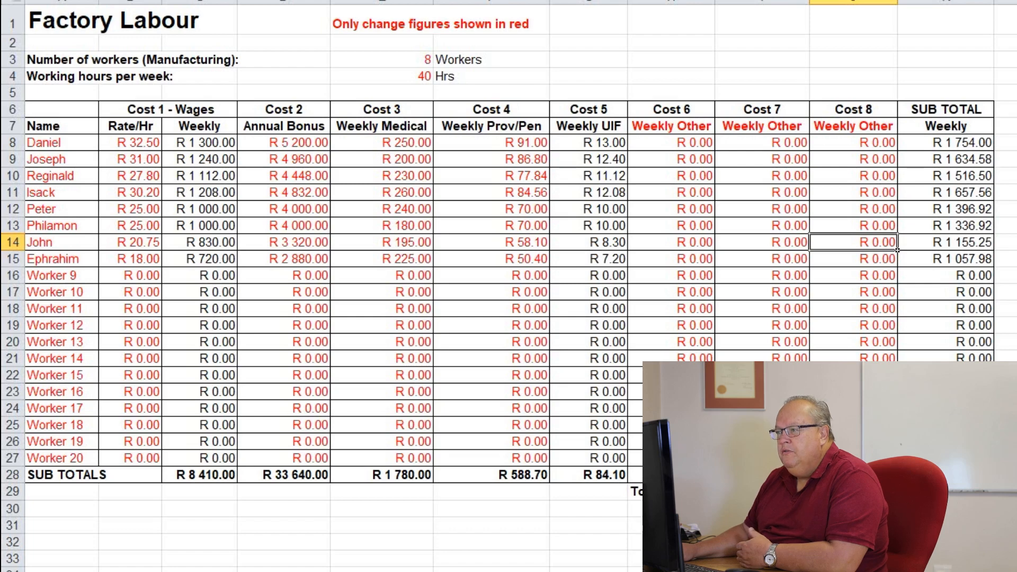
Review the Factory Labour columns from worker names and hourly rates through bonus, medical, pension and UIF to the other weekly costs.
left_click_drag(79, 143, 99, 250)
left_click_drag(133, 143, 162, 283)
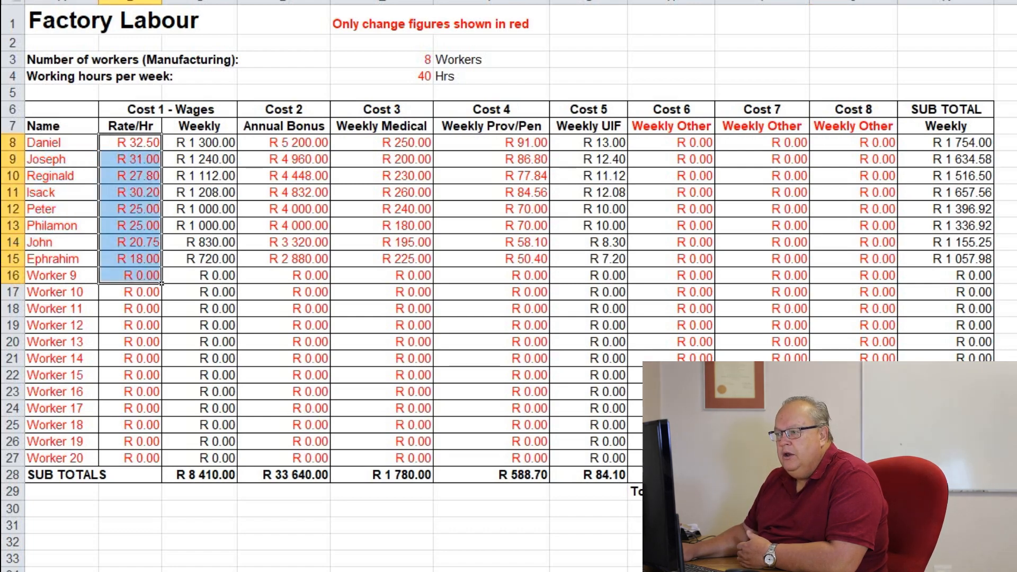
left_click_drag(318, 143, 327, 283)
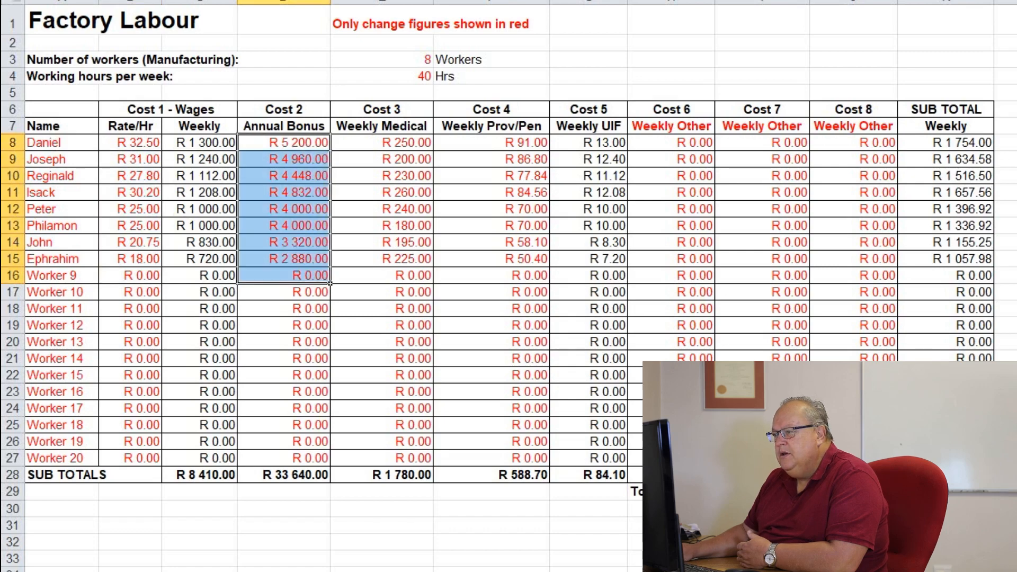
left_click_drag(424, 143, 433, 233)
left_click_drag(530, 159, 549, 233)
left_click_drag(609, 159, 628, 233)
left_click(672, 176)
left_click(764, 175)
left_click(855, 176)
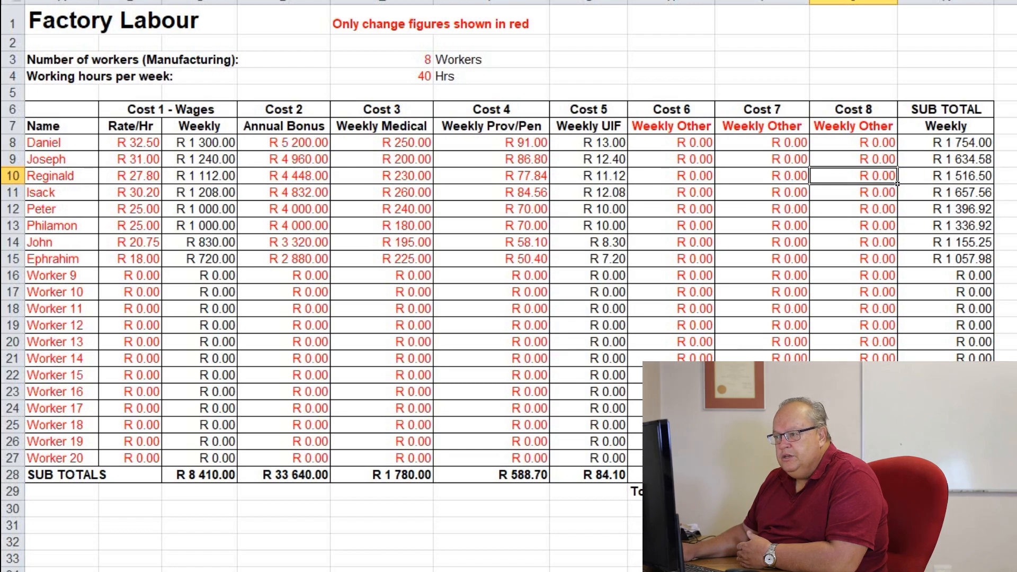
Check the factory workers' weekly wages, the wages column subtotal and the Total Weekly Factory Labour figure.
left_click_drag(200, 126, 204, 425)
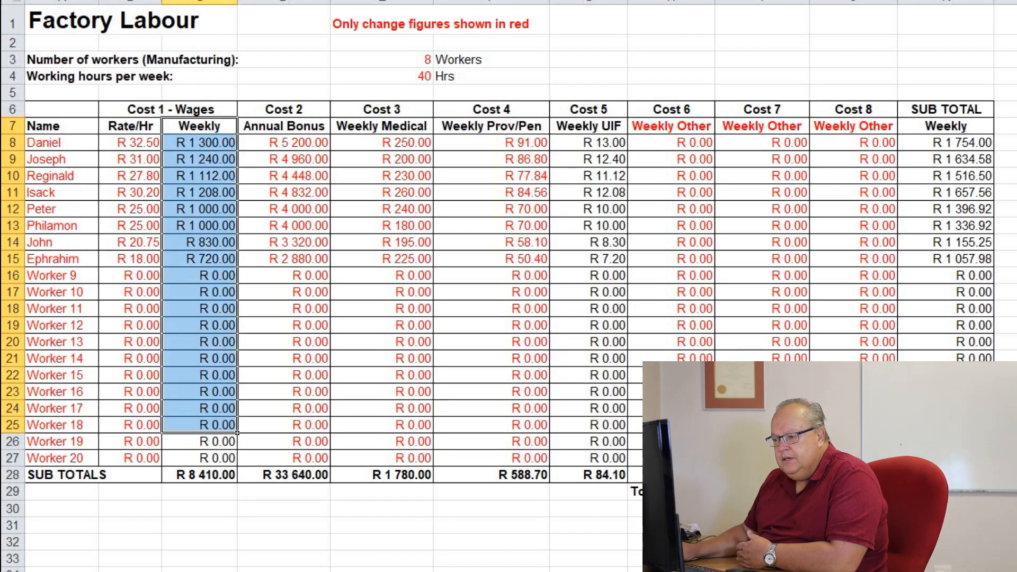
left_click(200, 475)
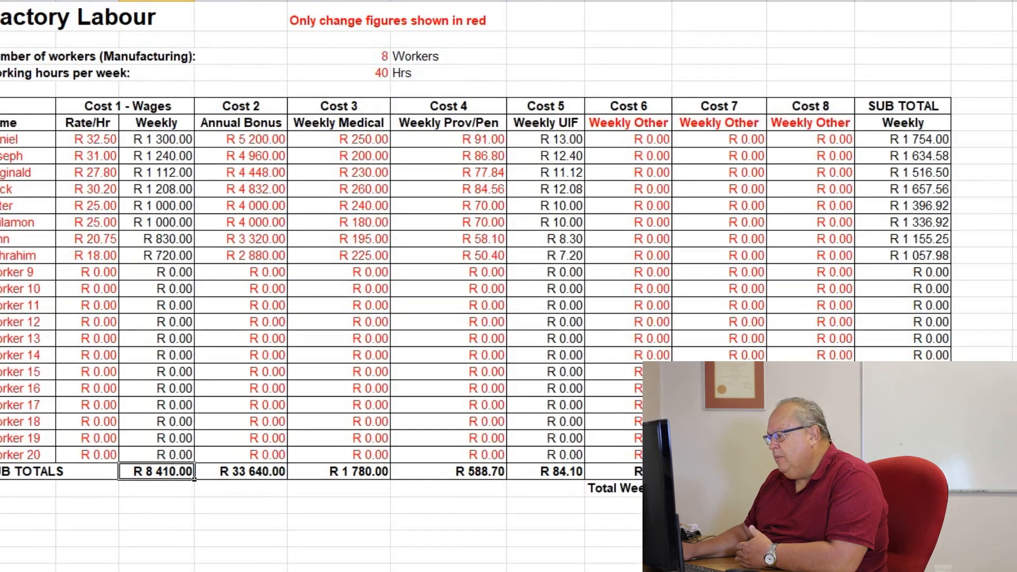
left_click(593, 465)
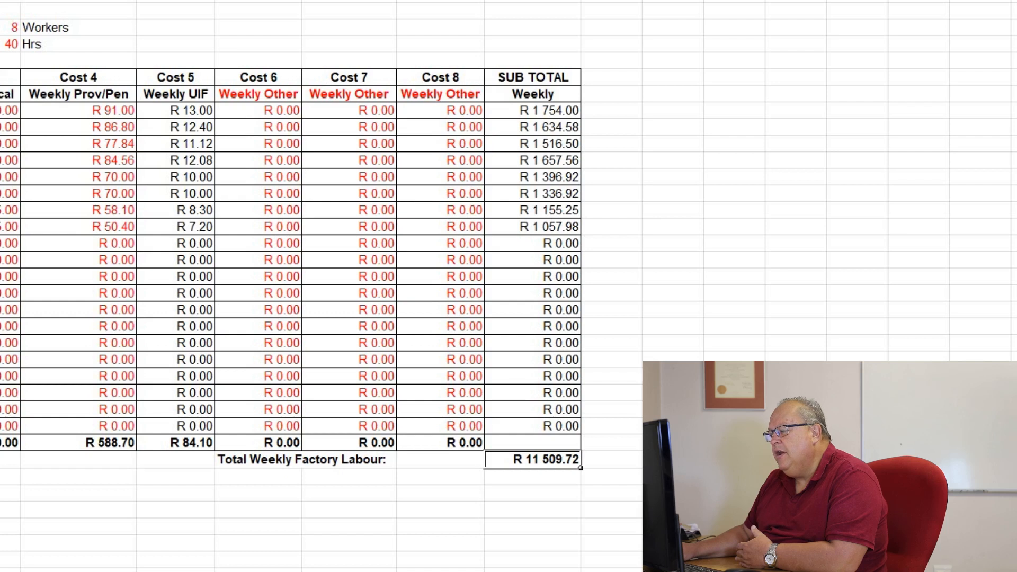
mouse_move(533, 460)
left_mouse_down()
mouse_move(533, 476)
mouse_move(533, 460)
left_mouse_up()
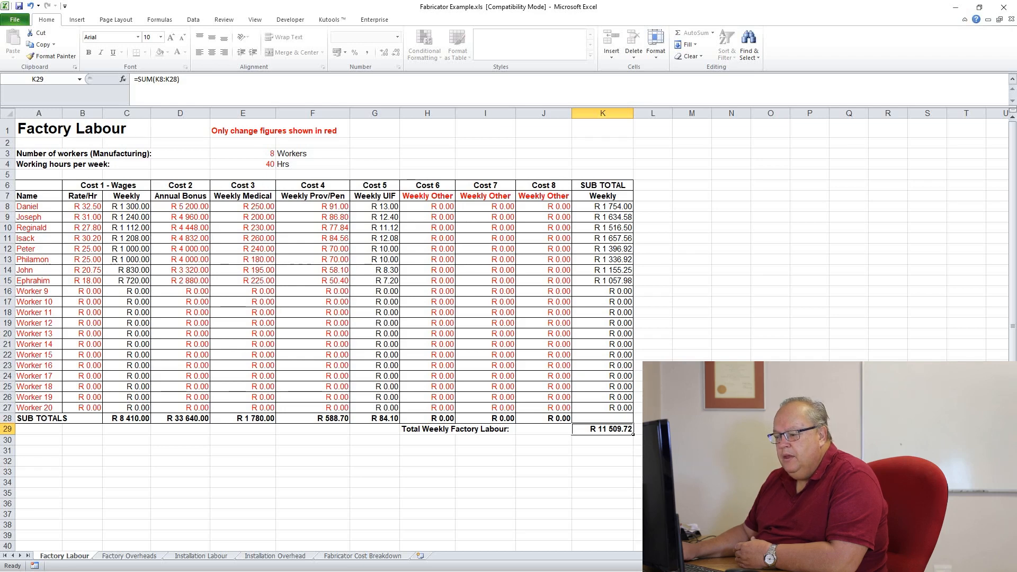
Open the Factory Overheads sheet and review the monthly overhead items from factory rent down to any other wages plus costs.
key("ctrl+Page_Down")
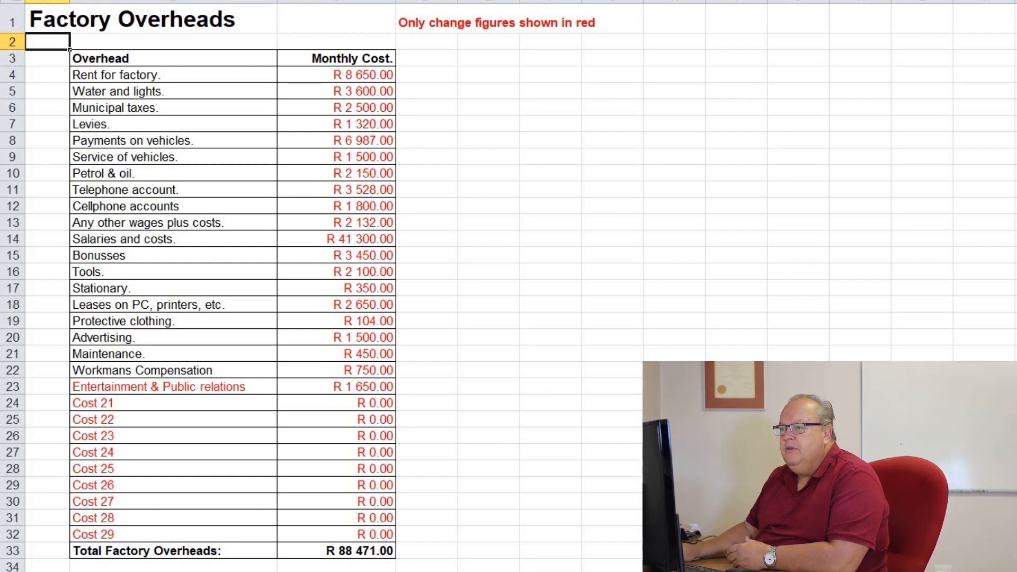
left_click(173, 75)
left_click(173, 91)
left_click(174, 108)
left_click(173, 124)
left_click(174, 141)
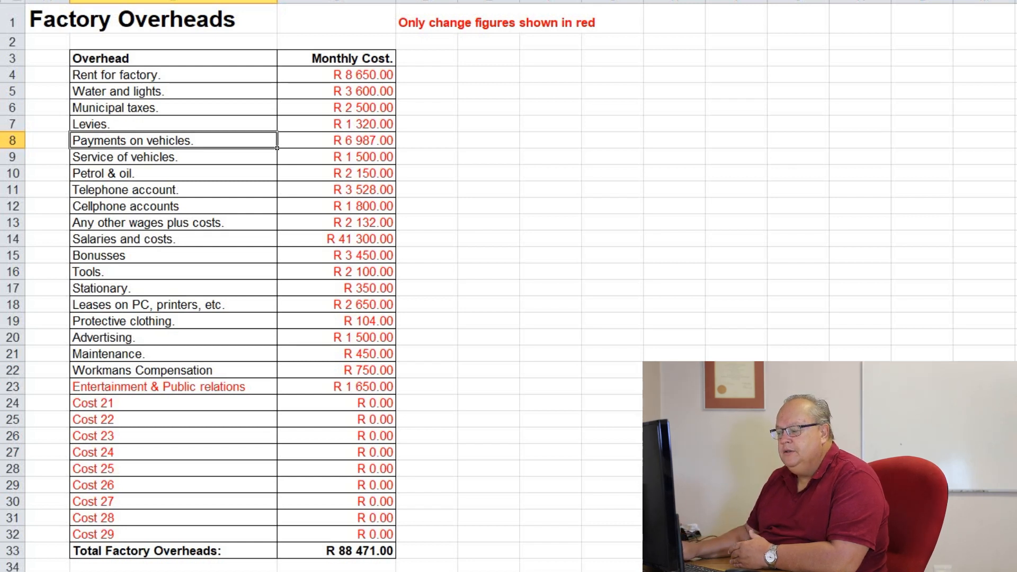
key("Down")
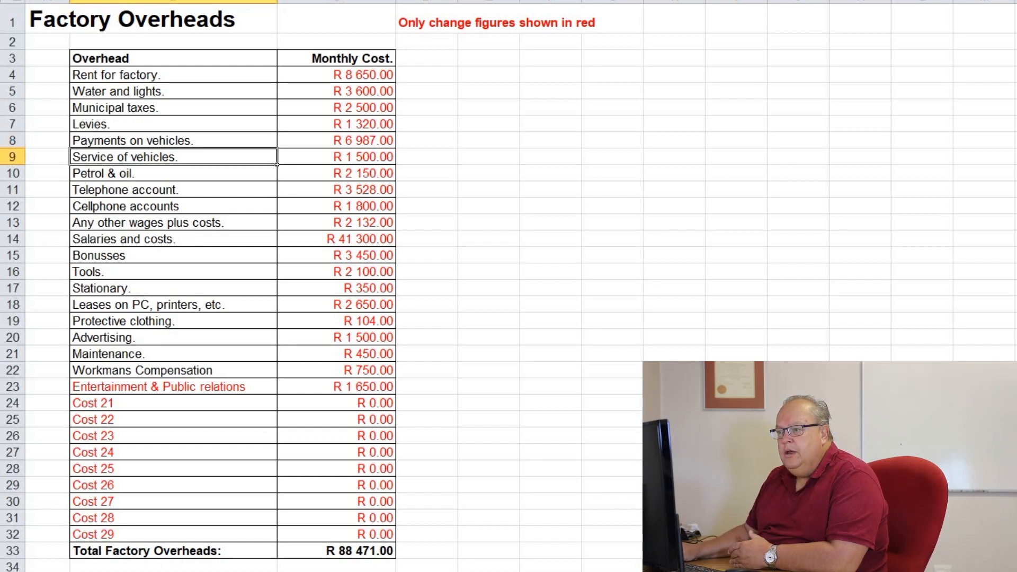
key("Down")
key("Down")
key("Down")
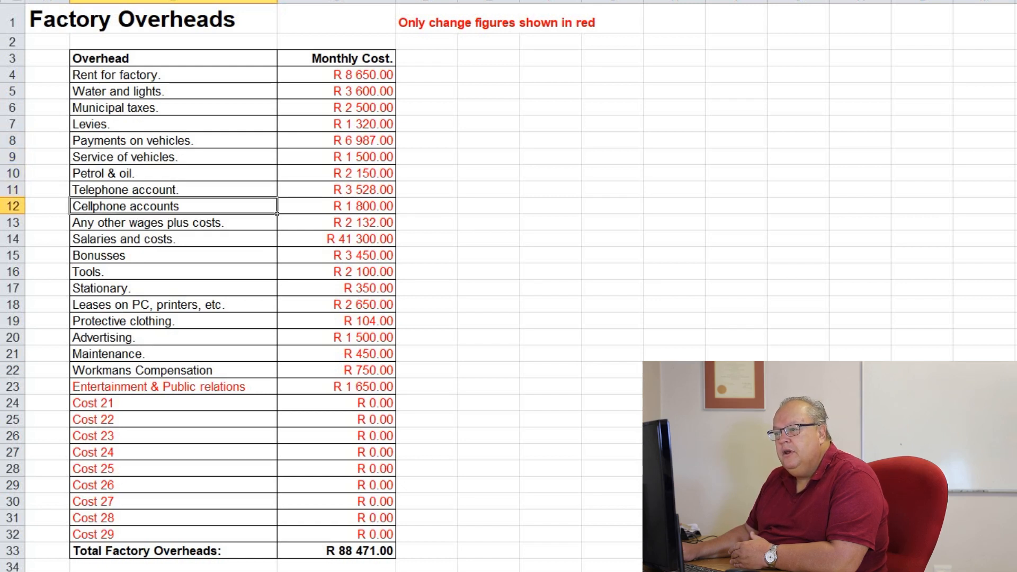
key("Down")
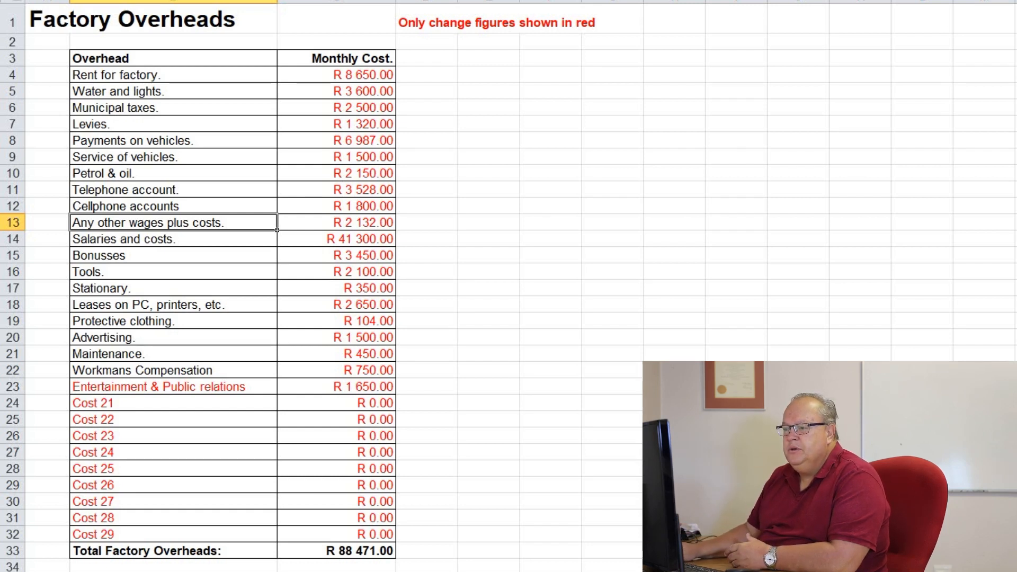
Review the factory overhead items from salaries and costs down to entertainment and public relations.
left_click(173, 239)
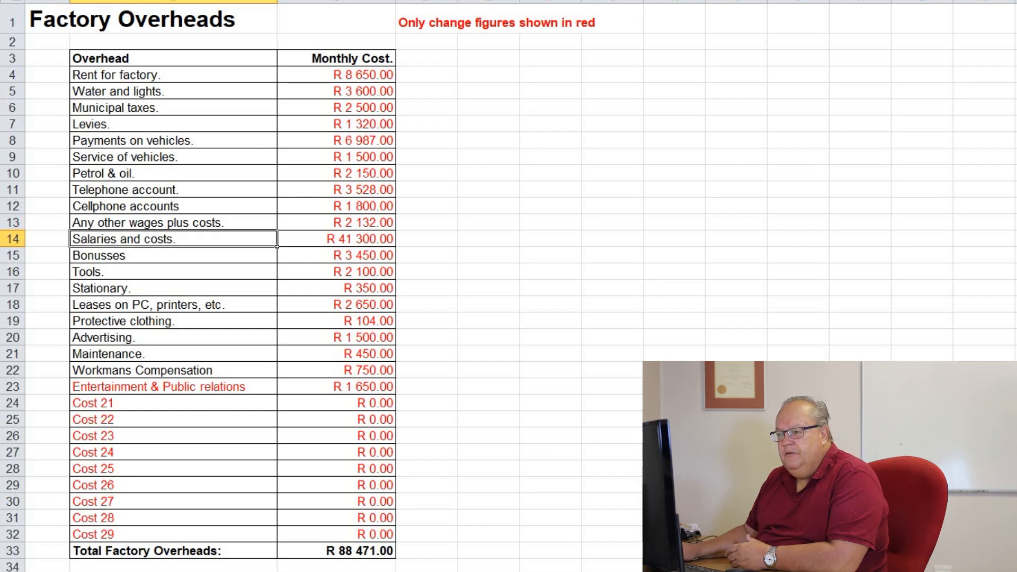
key("Down")
key("Down")
key("Down")
key("Down")
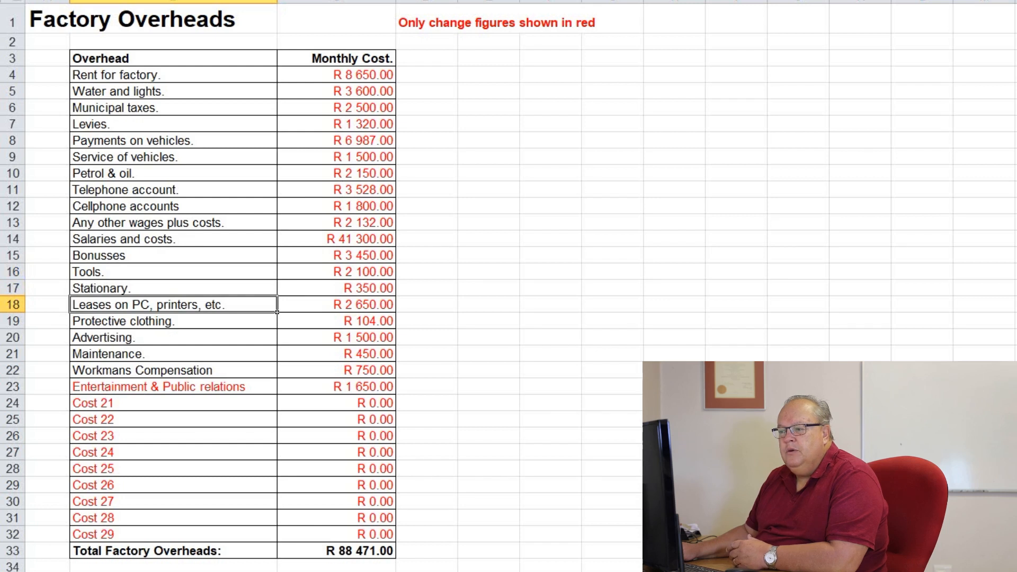
key("Down")
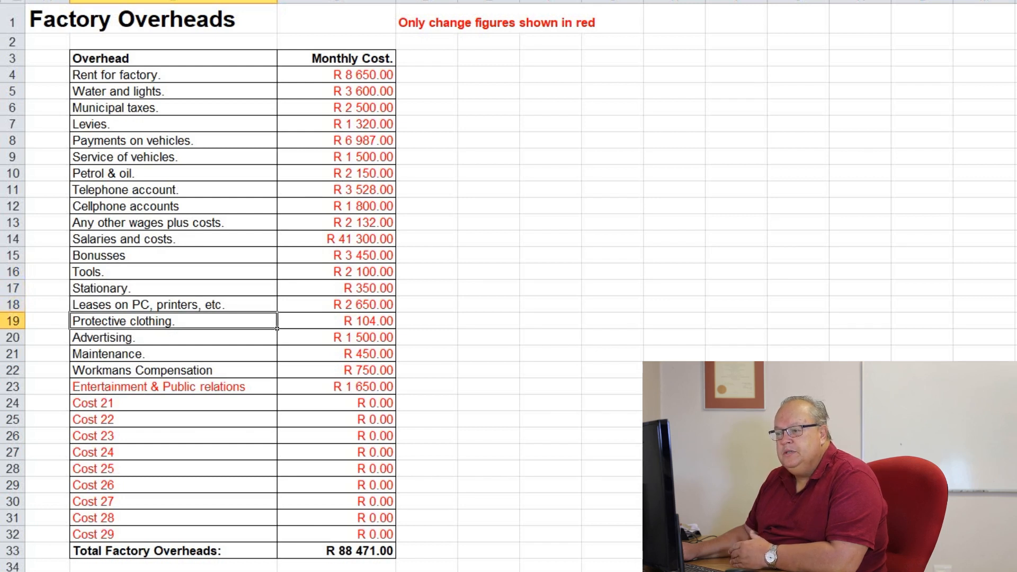
key("Down")
key("Down")
key("Down")
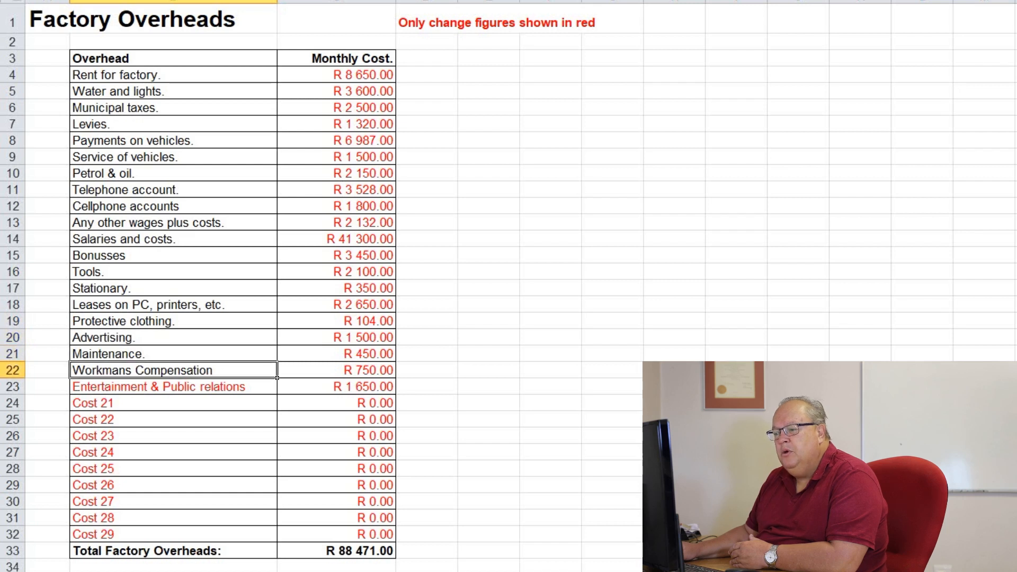
key("Down")
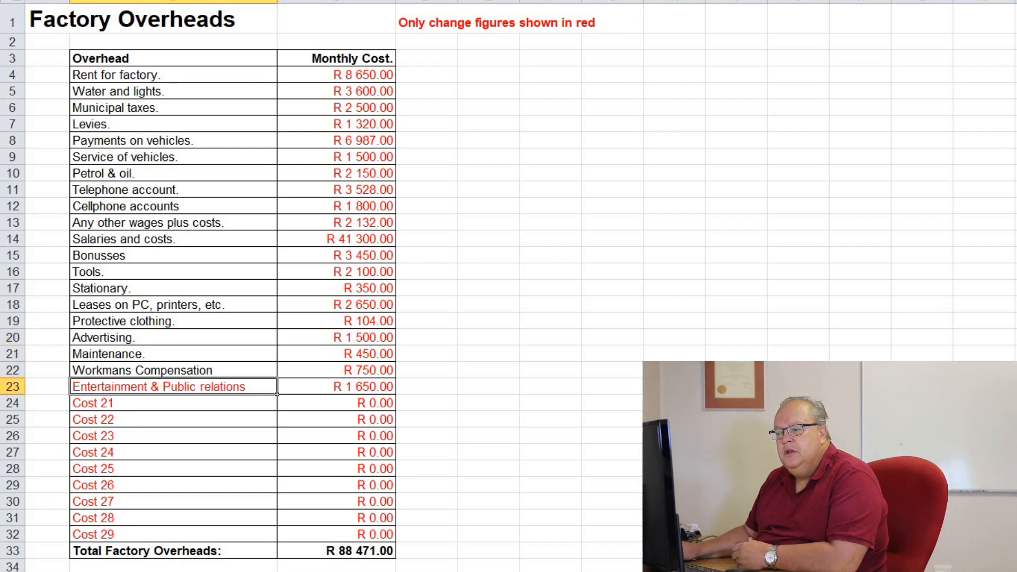
Check the spare overhead rows from Cost 21 to Cost 24 and the Total Factory Overheads figure.
key("Down")
key("Down")
key("Down")
key("Down")
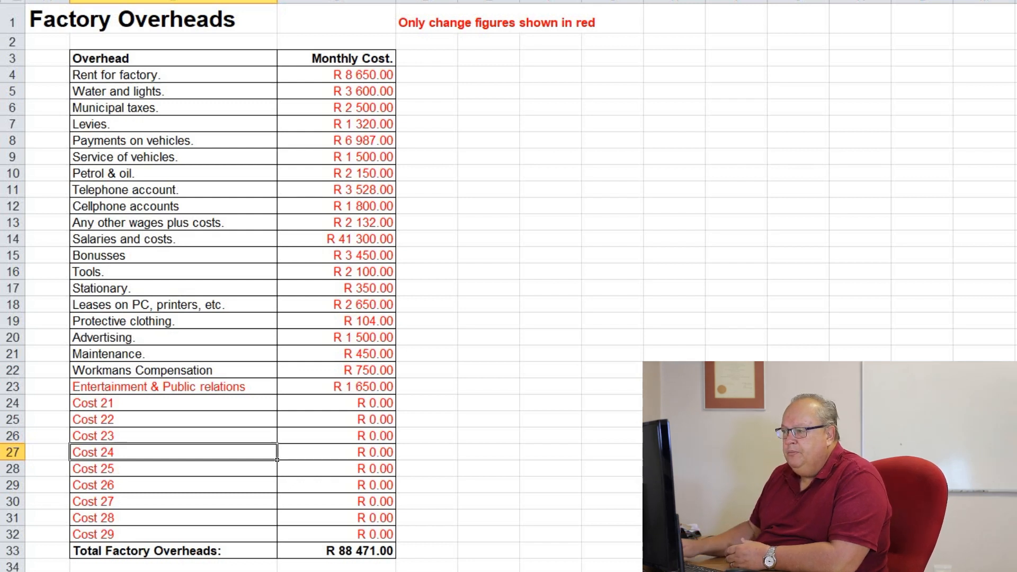
left_click(337, 551)
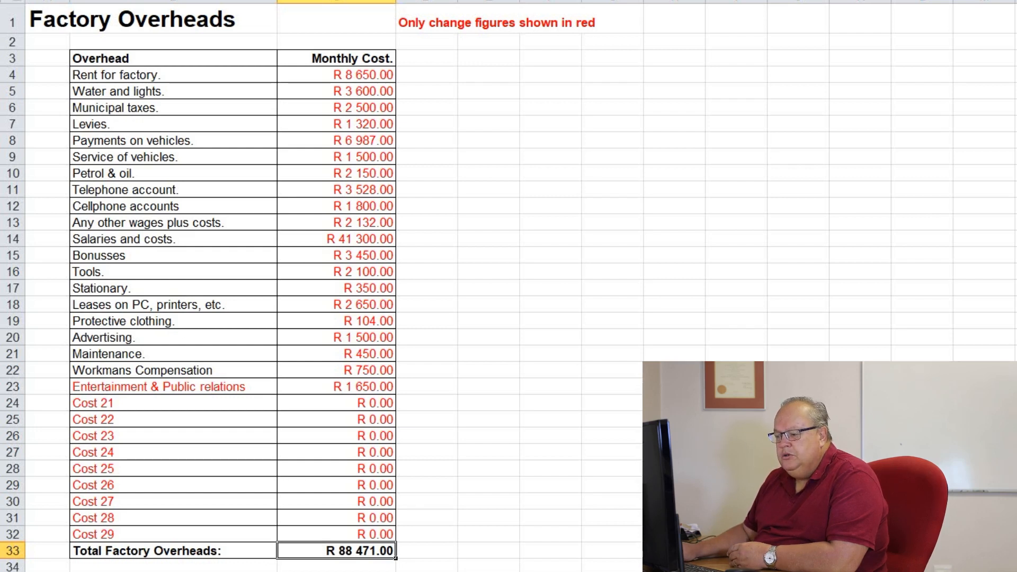
Open the Installation Labour sheet and examine the number of workers, workers per team, number of teams and working hours per week.
key("ctrl+Page_Down")
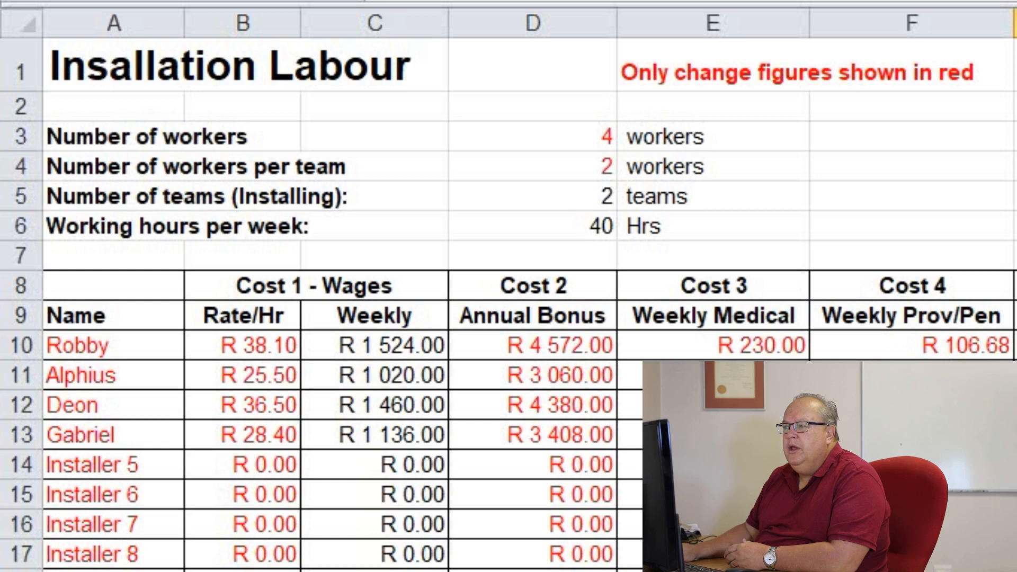
left_click(533, 166)
left_click(533, 137)
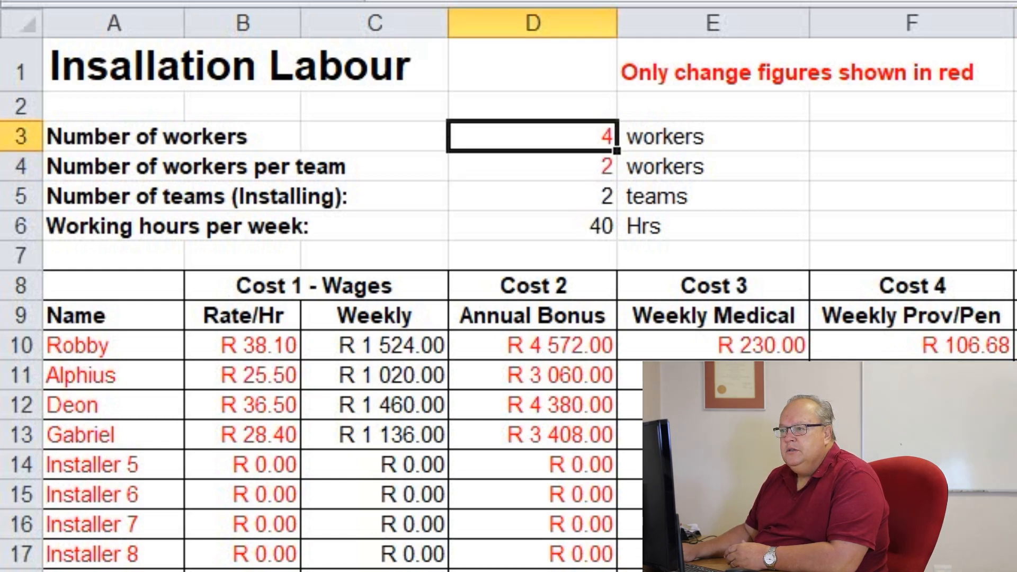
left_click(533, 167)
left_click(533, 137)
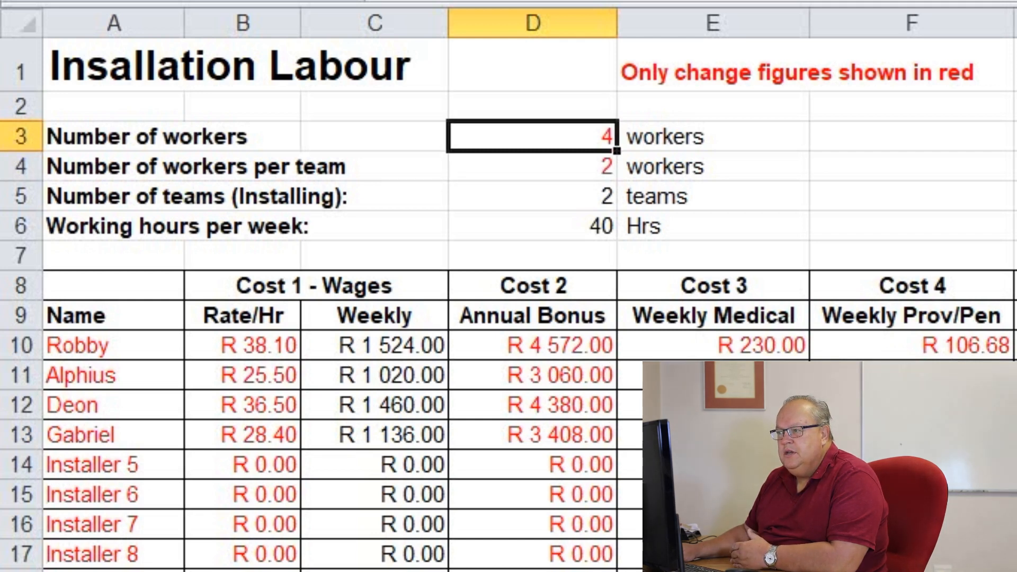
left_click(533, 166)
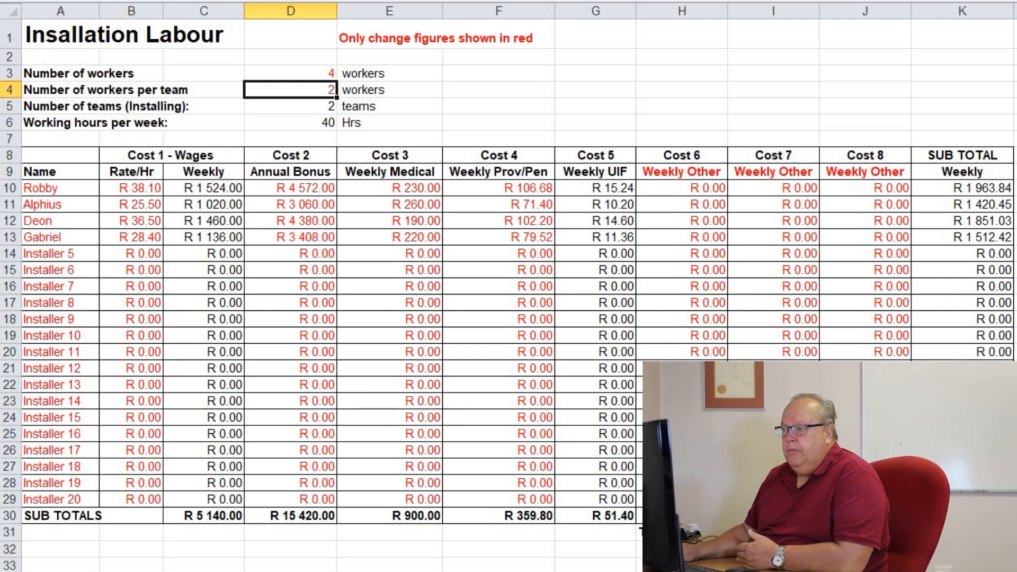
left_click(290, 73)
left_click(291, 90)
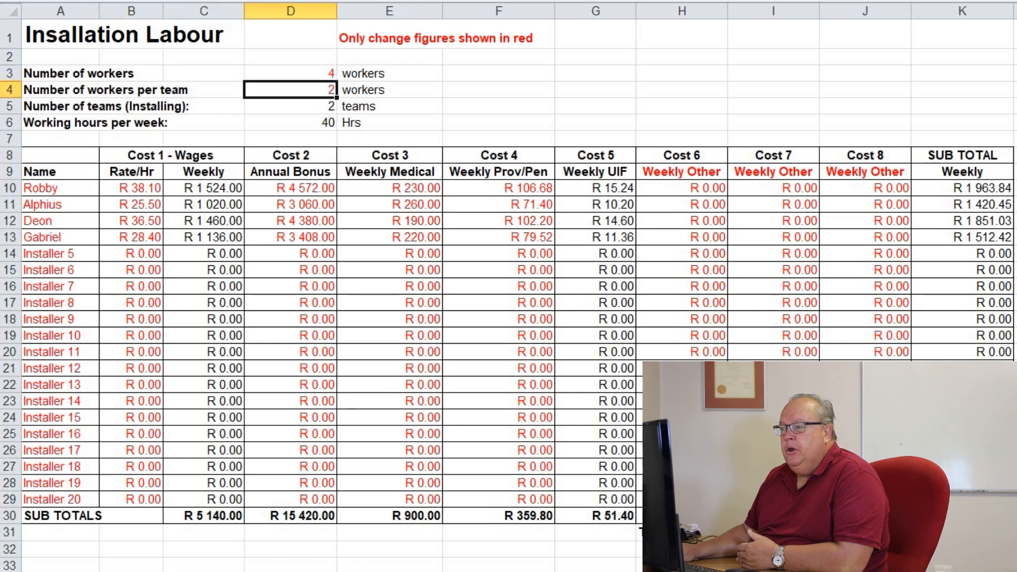
left_click(291, 107)
left_click(291, 123)
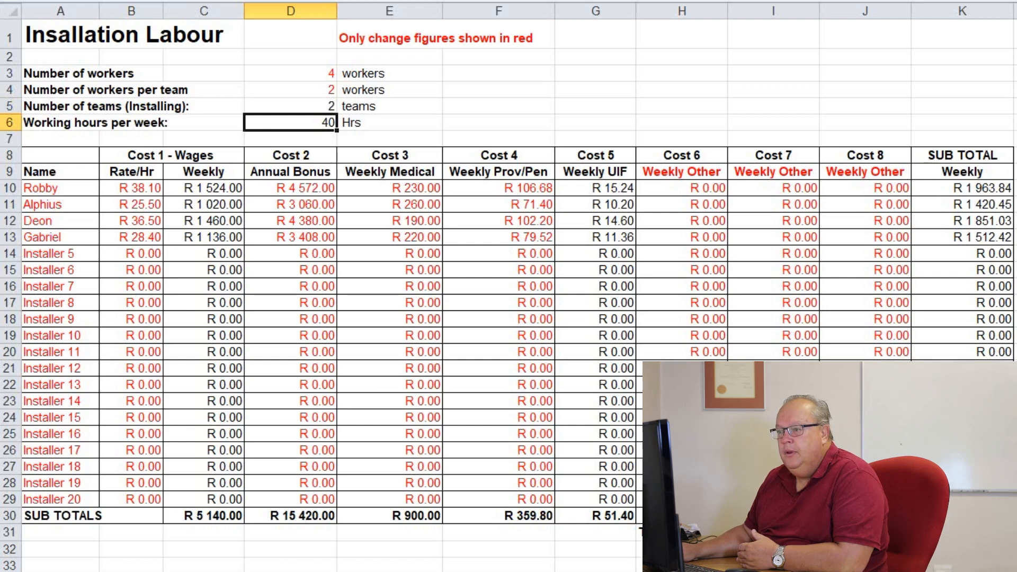
Review the four named installers' entries from names and hourly rates through wages, bonus, medical, pension and UIF to the other weekly costs.
left_click_drag(58, 188, 58, 237)
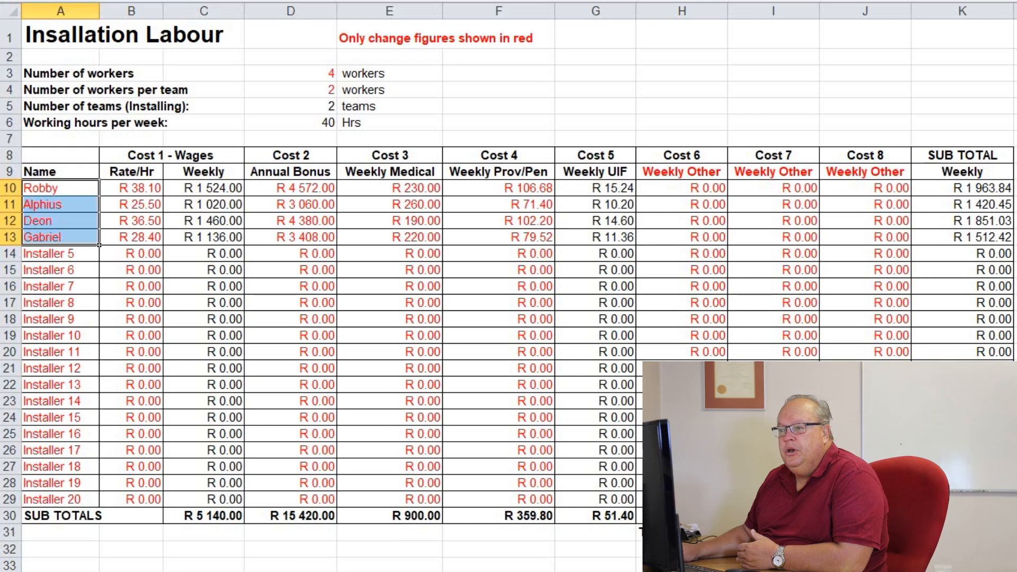
left_click_drag(132, 188, 132, 237)
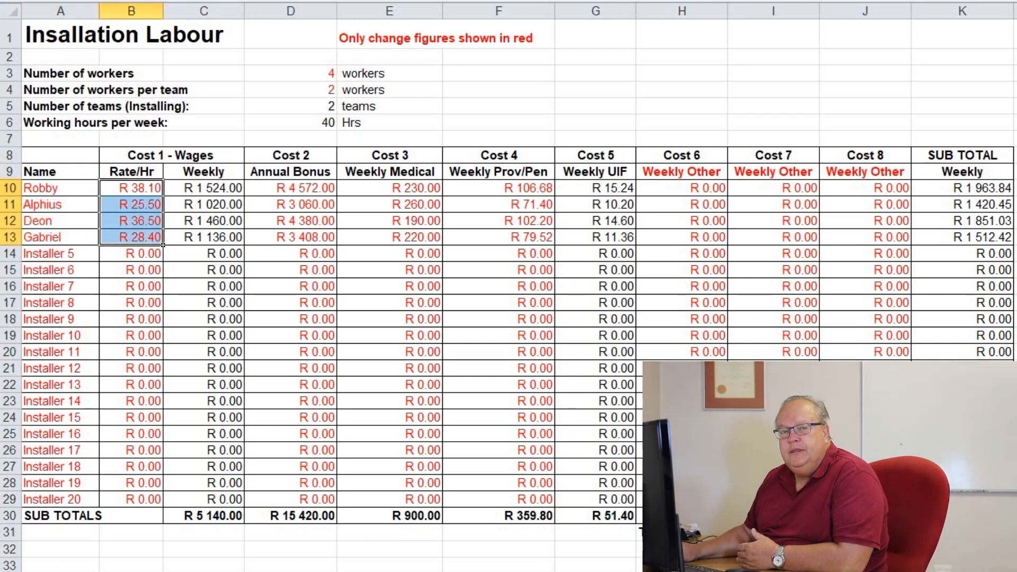
left_click_drag(204, 188, 204, 237)
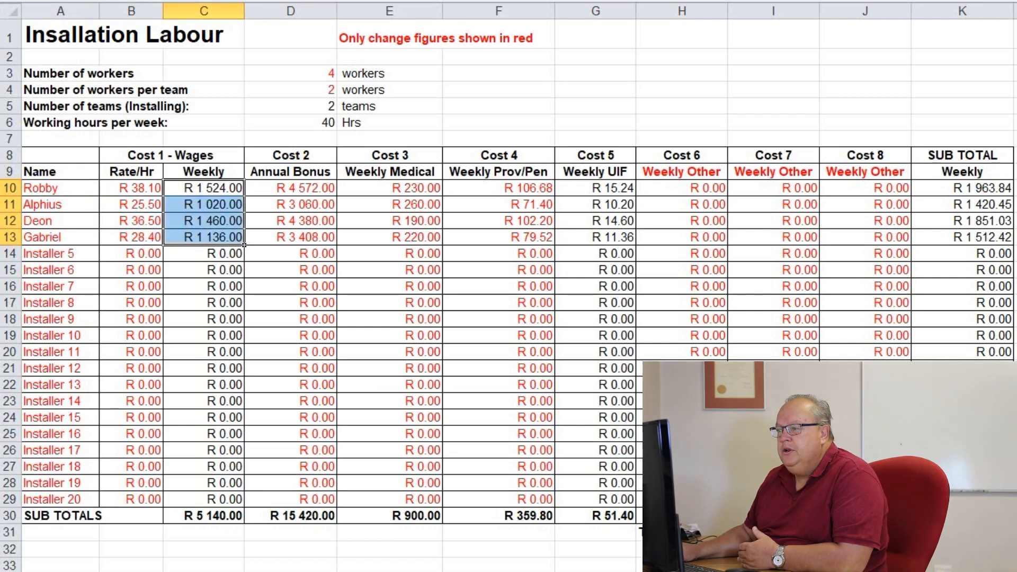
left_click_drag(291, 188, 291, 237)
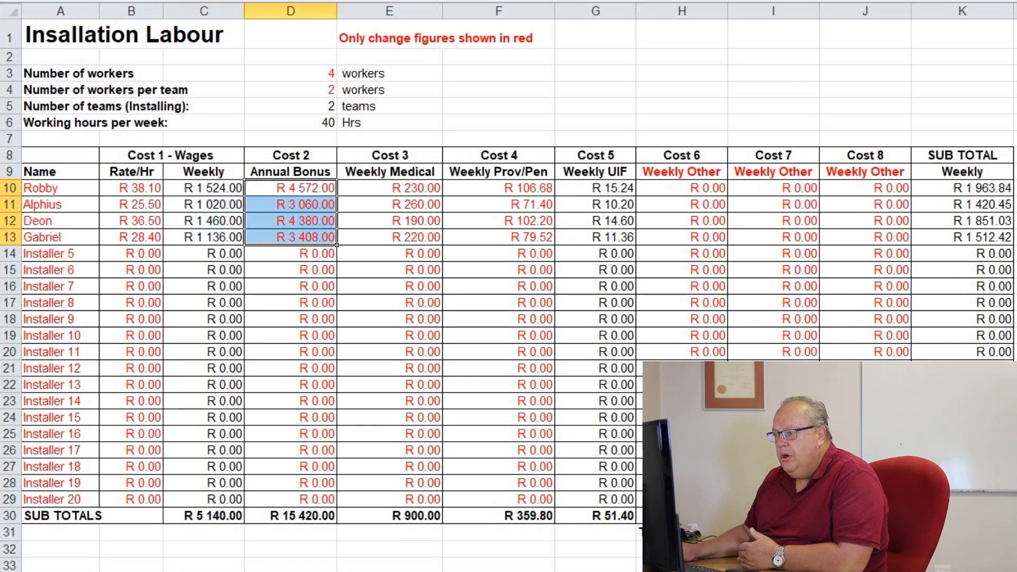
left_click_drag(389, 188, 390, 237)
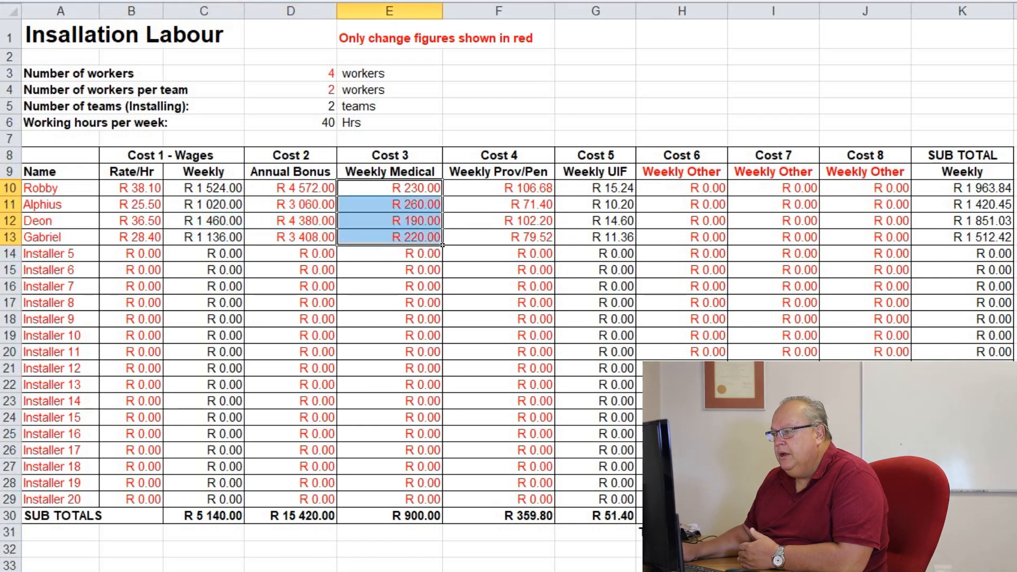
left_click_drag(499, 188, 499, 221)
left_click_drag(596, 188, 596, 237)
left_click(682, 188)
left_click(773, 188)
left_click(865, 188)
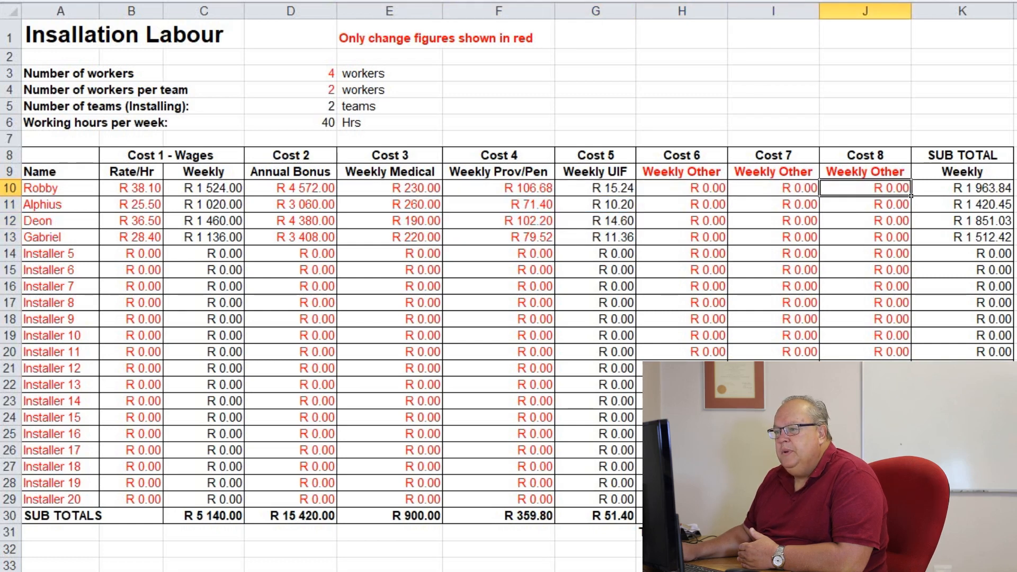
Go through the Installation Labour column headings from hourly rate and weekly wage to annual bonus, weekly medical and provident/pension.
left_click(131, 171)
left_click(204, 172)
left_click(291, 172)
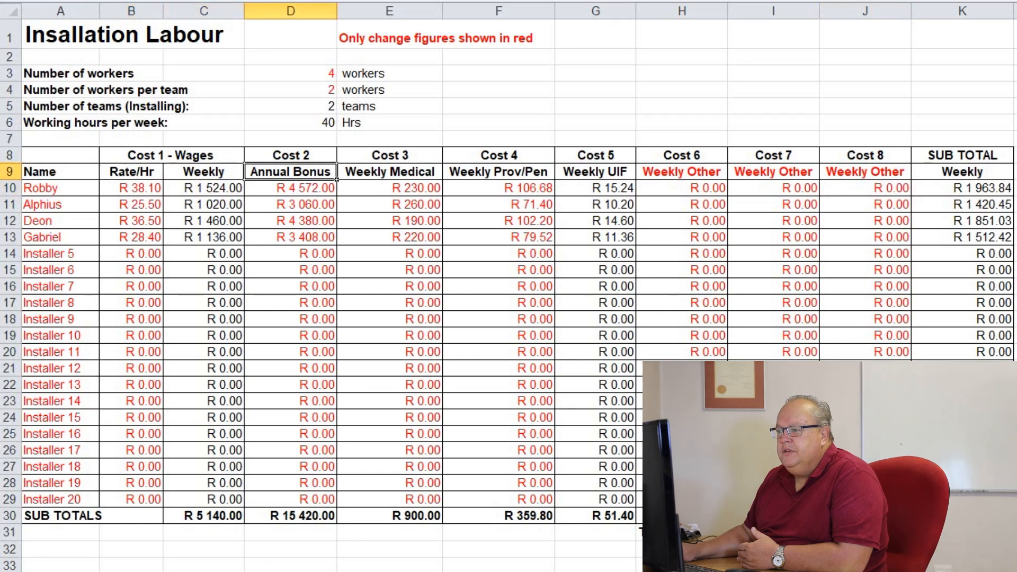
left_click(159, 176)
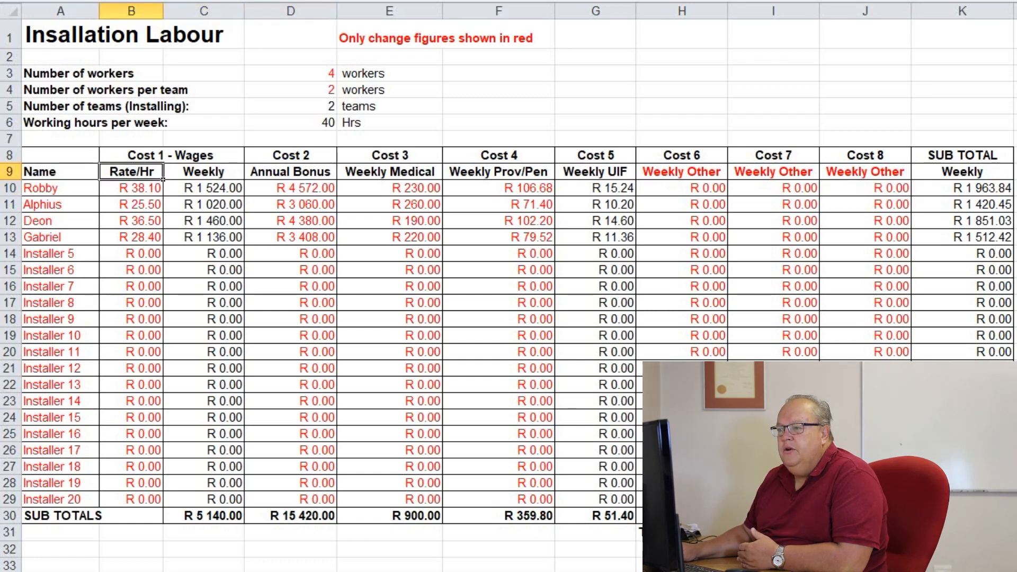
left_click(204, 172)
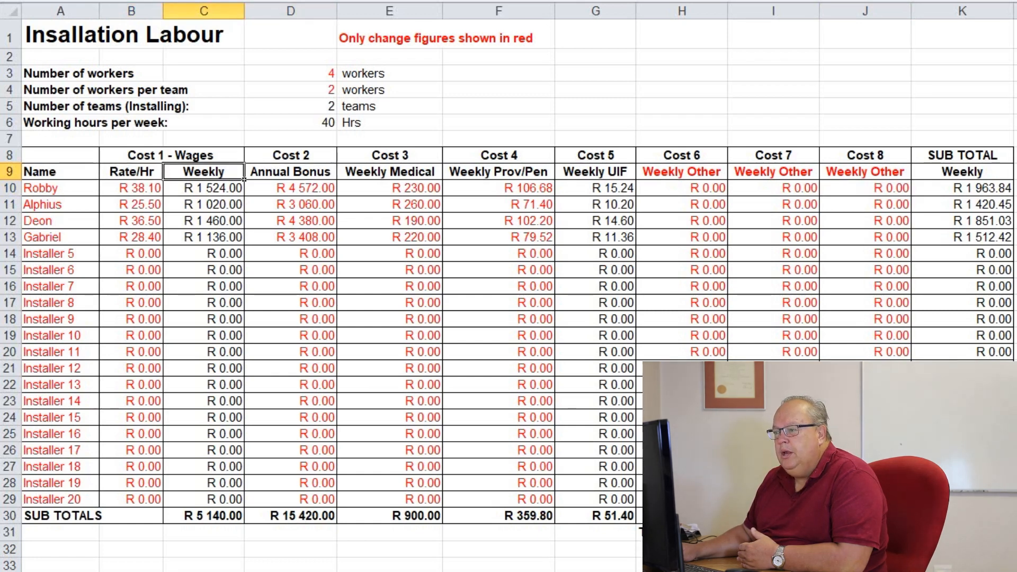
left_click(290, 172)
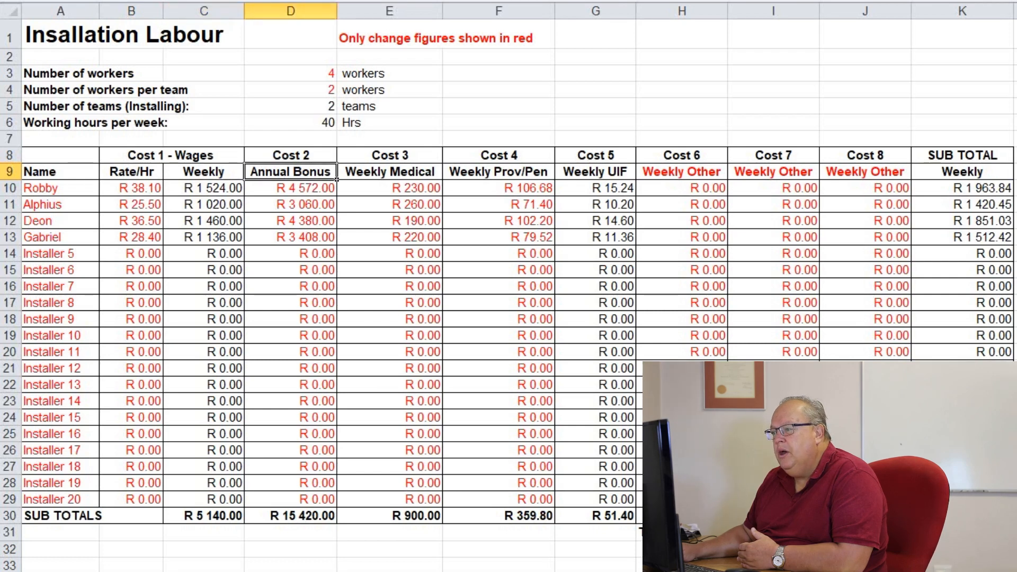
left_click(390, 171)
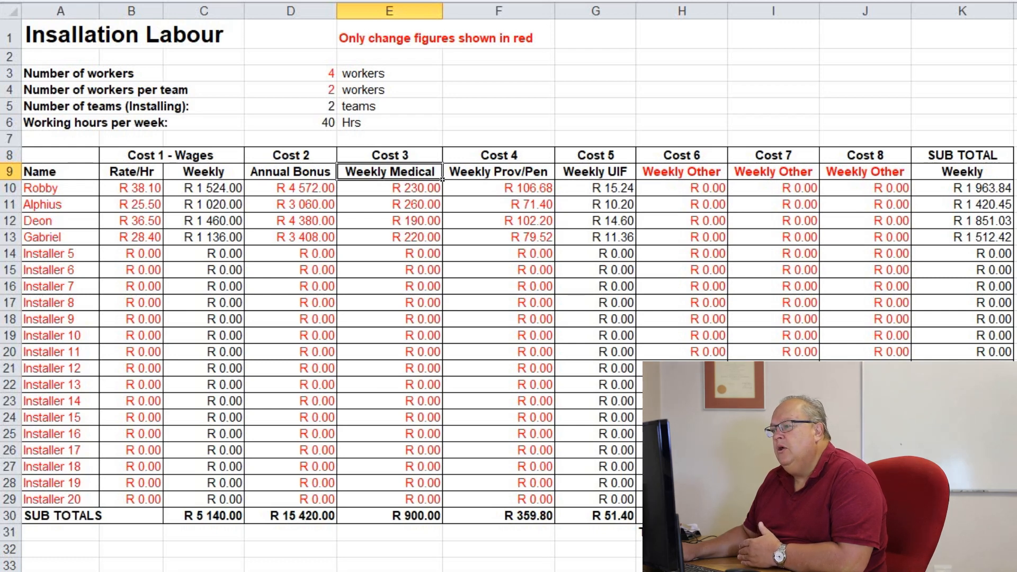
left_click(499, 171)
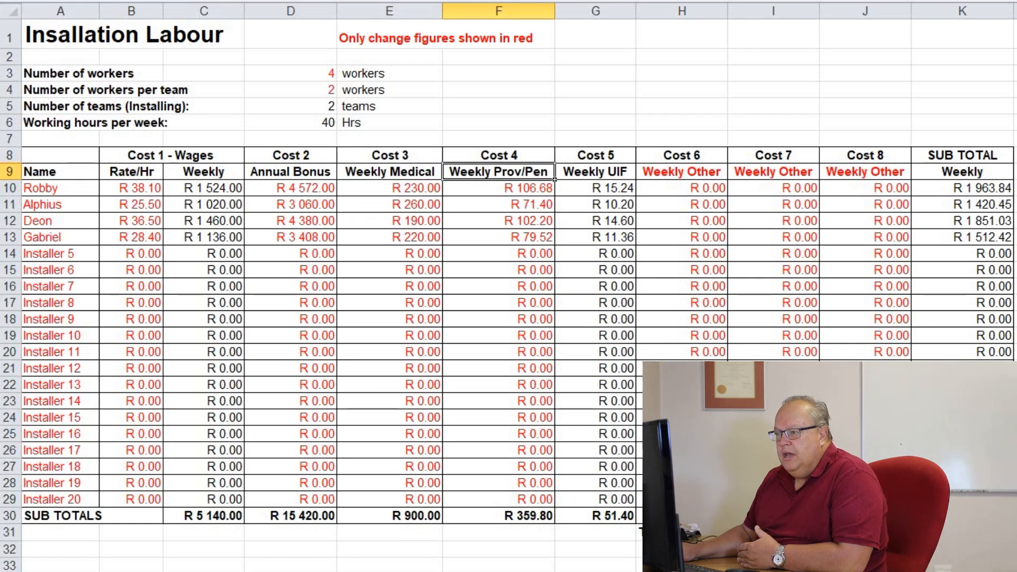
Check the installers' weekly wages, their subtotal and the Total Weekly Installers Labour figure on the Installation Labour sheet.
left_click_drag(206, 188, 243, 491)
left_click(238, 517)
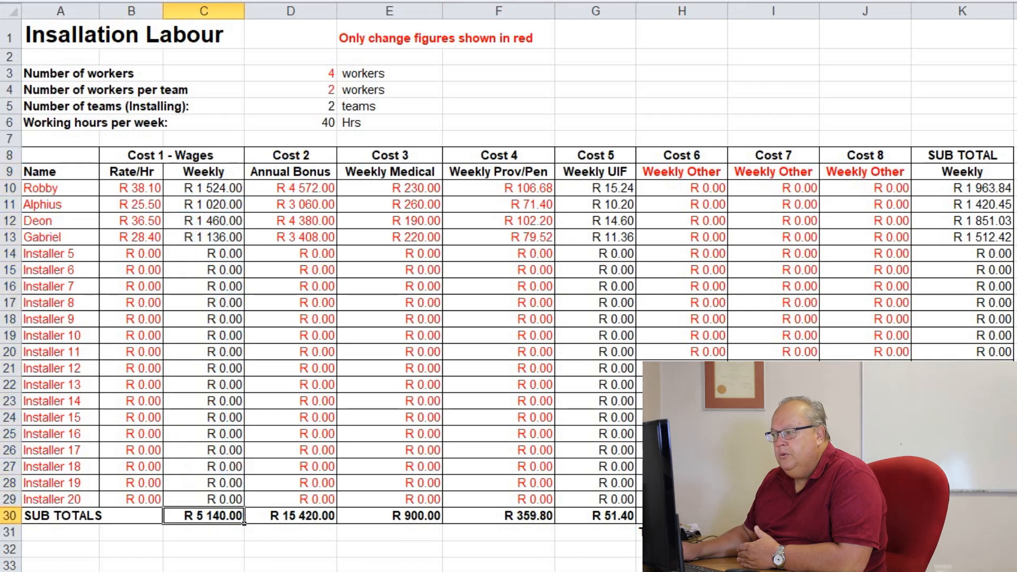
left_click(963, 533)
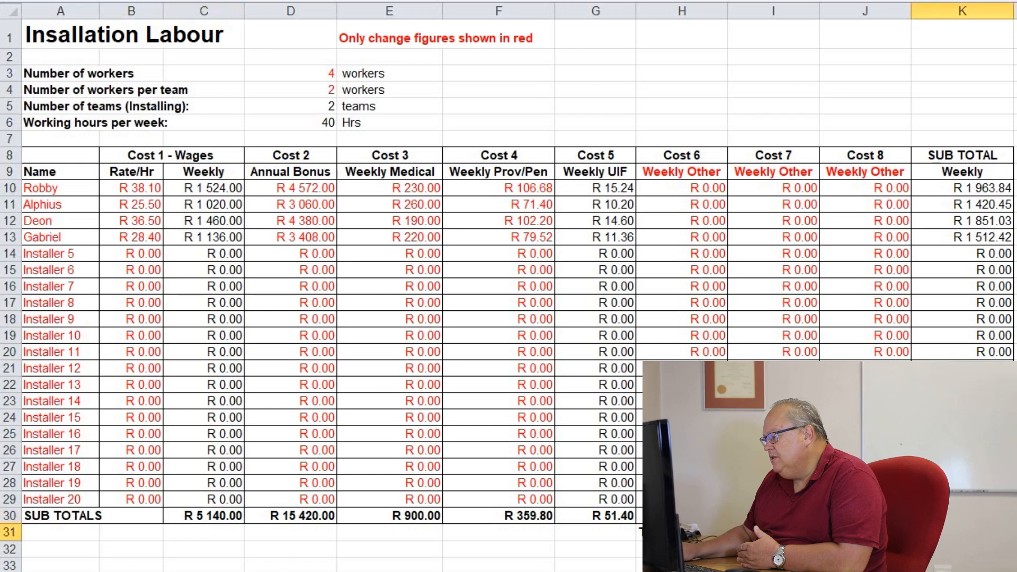
left_click_drag(1016, 566, 963, 532)
left_click(1016, 483)
left_click(963, 532)
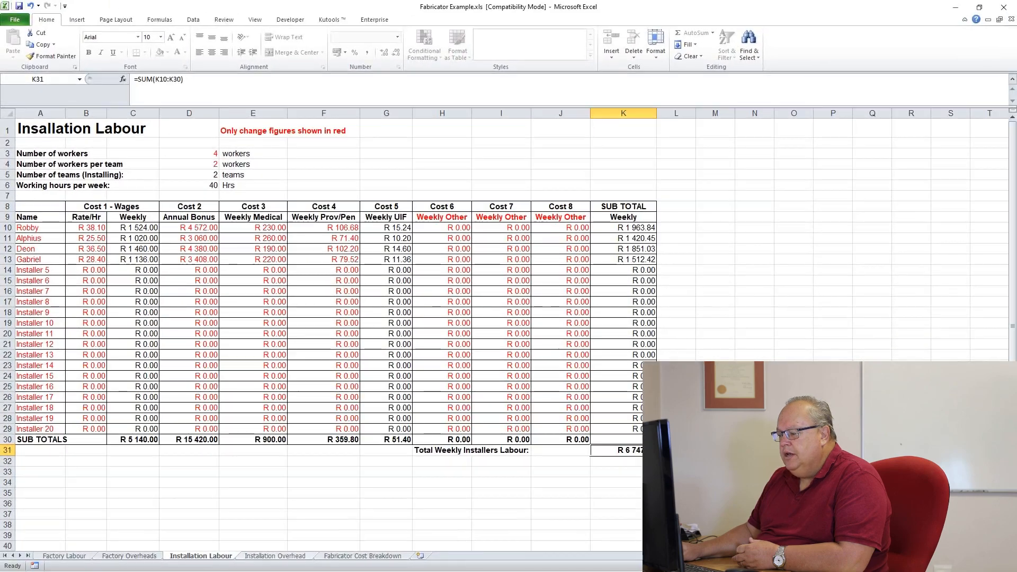
Open the Installation Overhead sheet and go through the monthly costs from vehicle installments down to consumables.
left_click(275, 556)
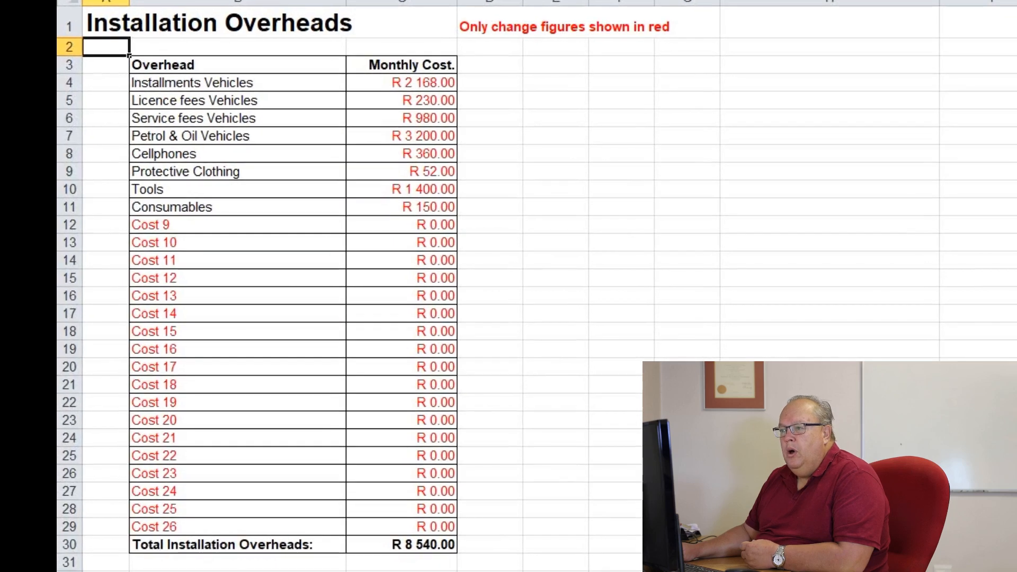
left_click(238, 83)
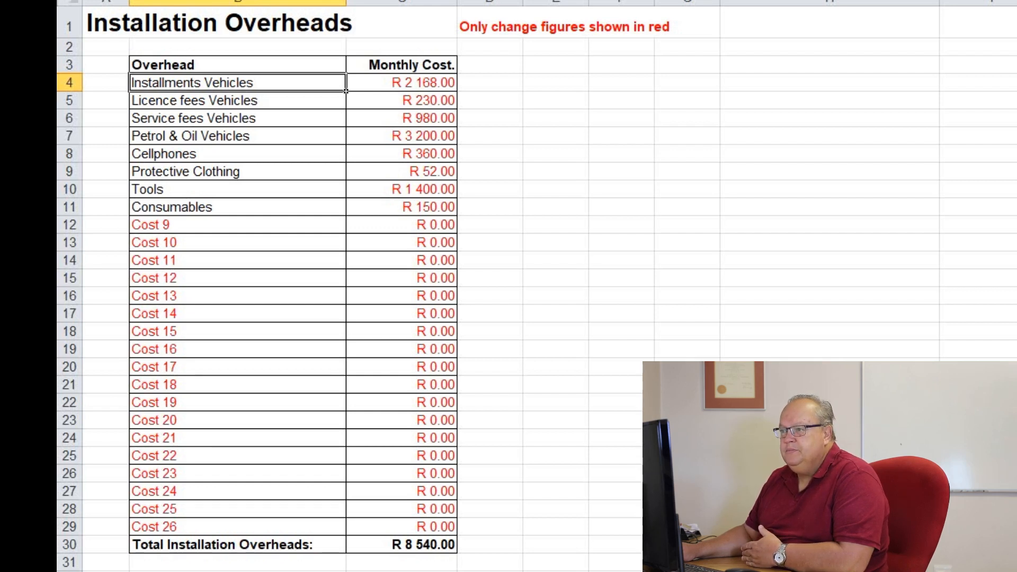
left_click(401, 83)
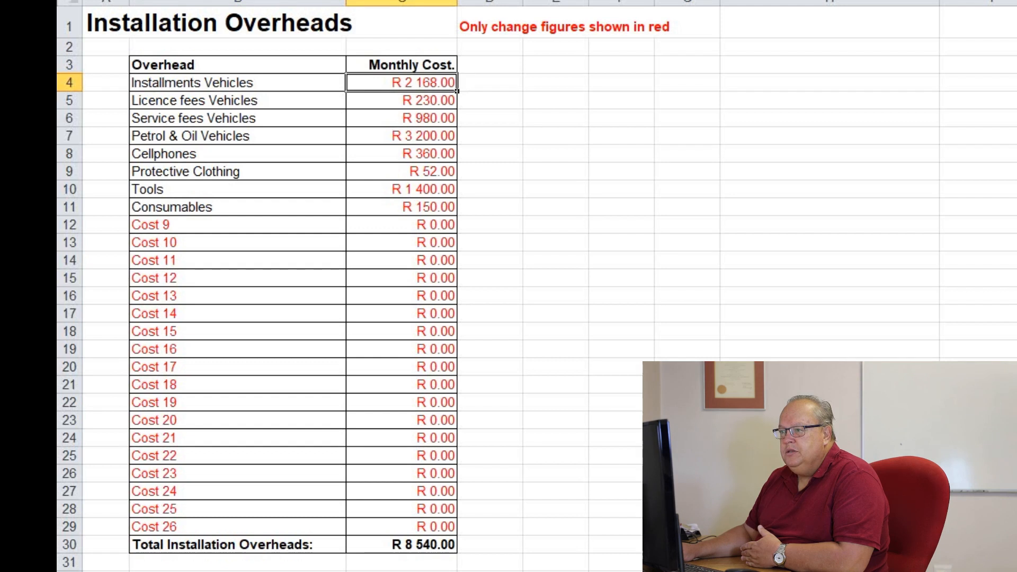
key("Down")
key("Down")
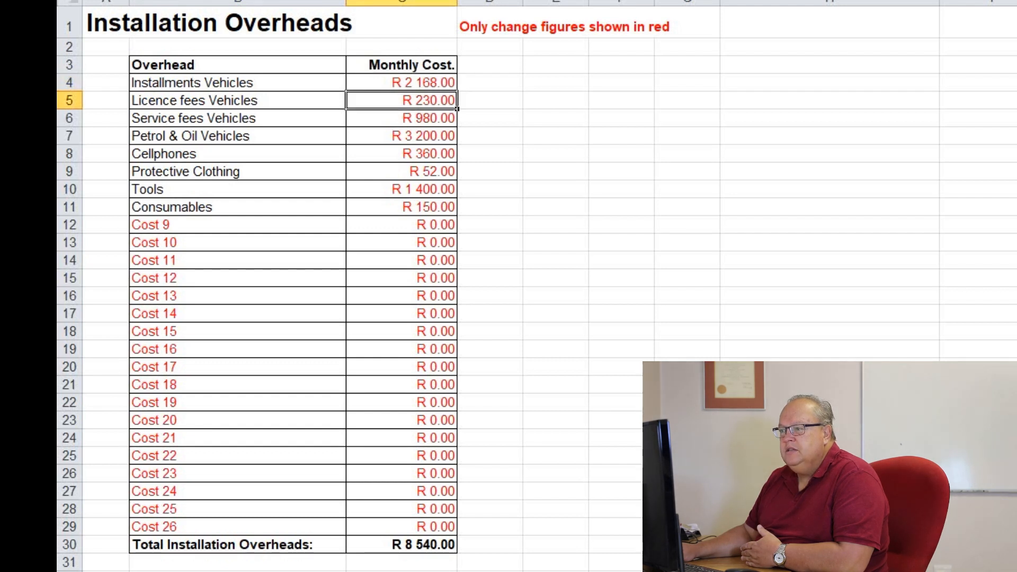
key("Down")
key("Down")
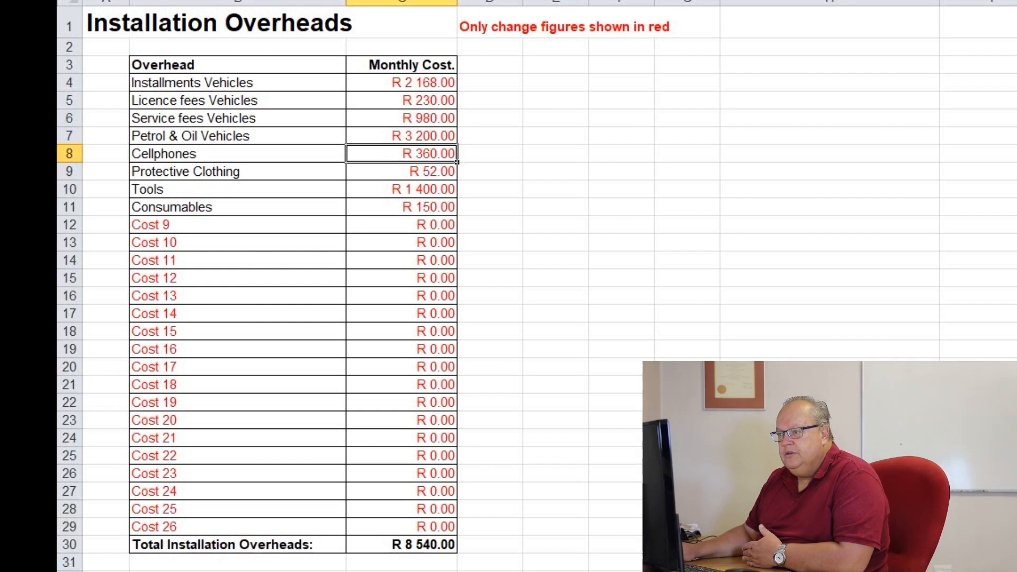
key("Down")
key("Down")
key("Down")
Review the spare overhead rows from Cost 9 onwards and the whole Monthly Cost column of the Installation Overheads table.
left_click_drag(239, 224, 401, 509)
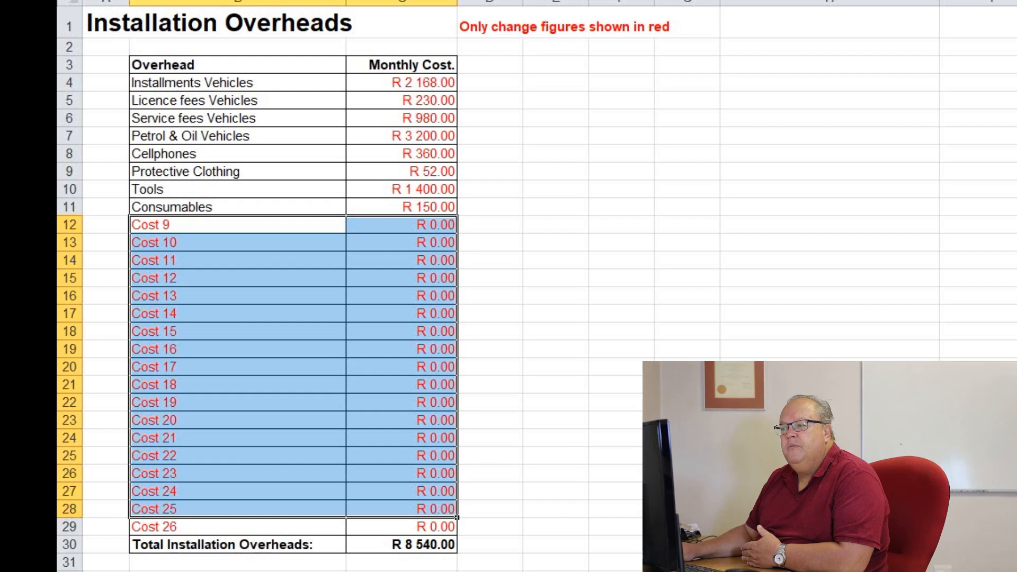
left_click(490, 225)
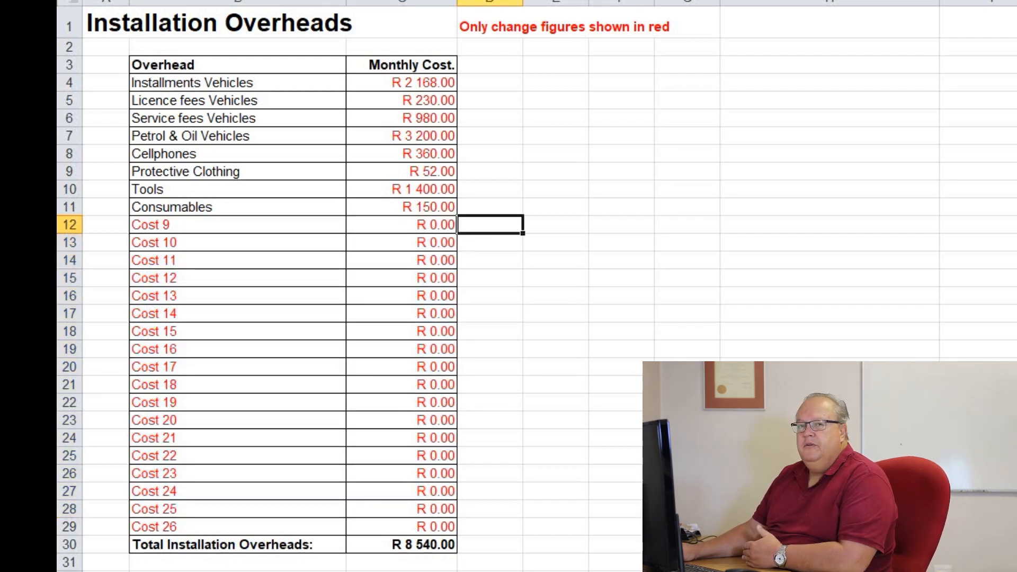
left_click_drag(402, 83, 401, 526)
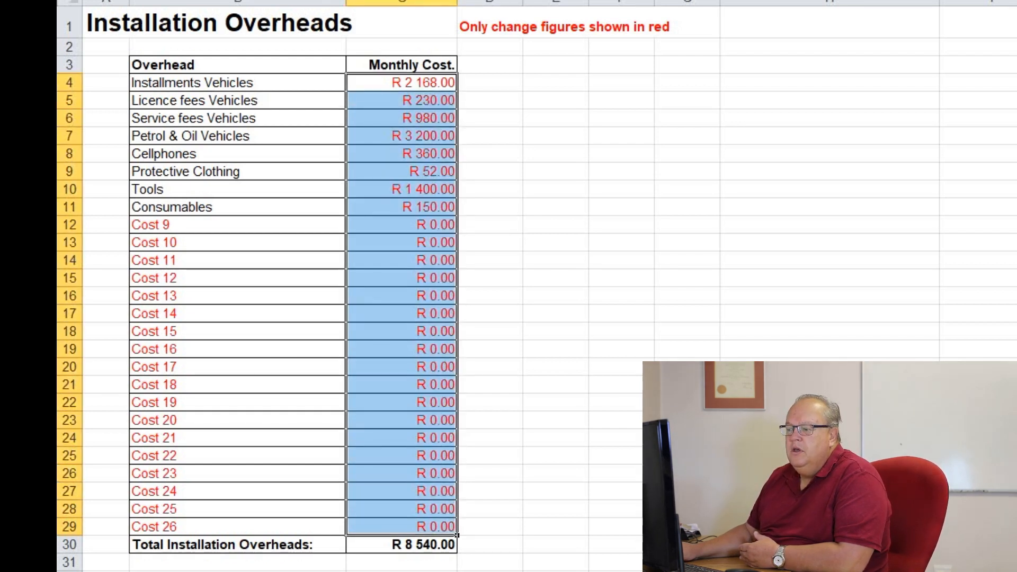
left_click(490, 313)
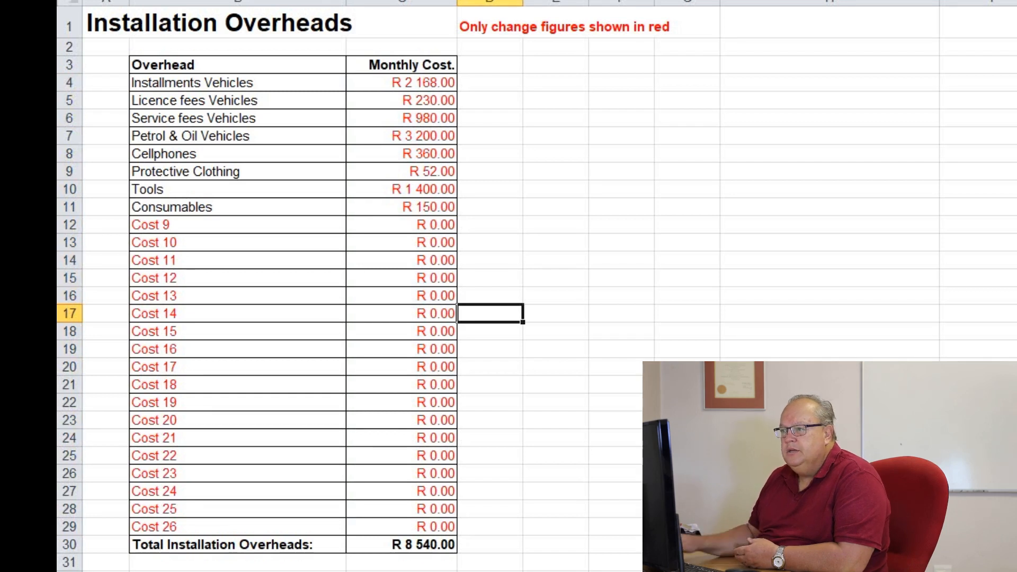
left_click(401, 82)
left_click_drag(401, 82, 402, 492)
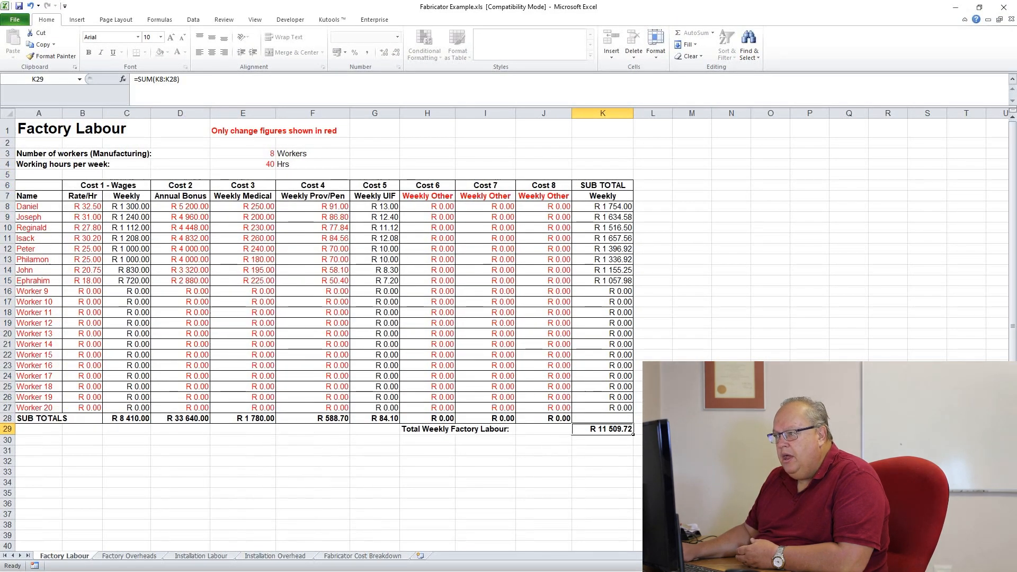
Recheck the working hours and hourly rates on the Factory Labour sheet and the full cost list on the Factory Overheads sheet.
left_click(243, 164)
left_click_drag(82, 207, 82, 281)
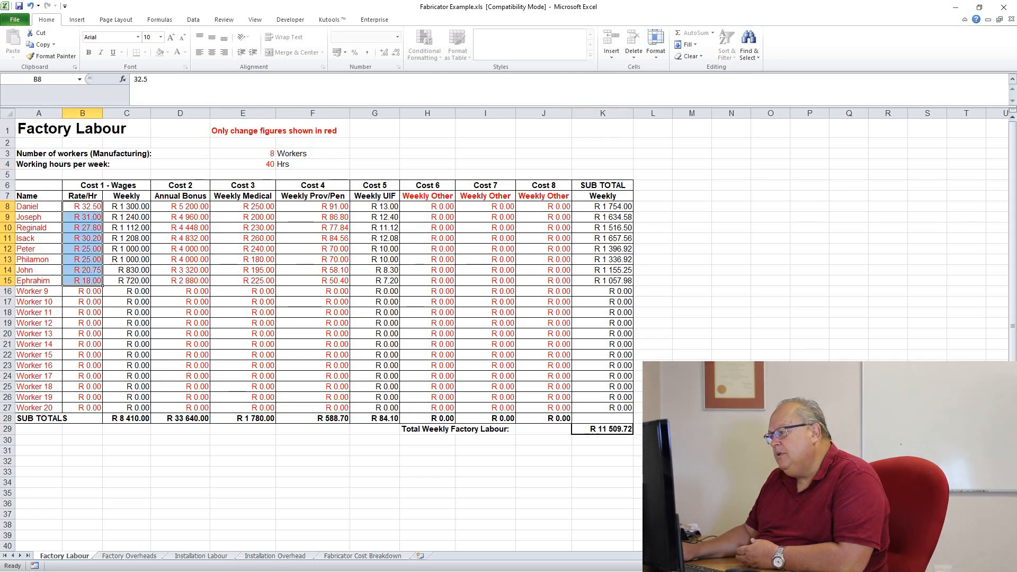
left_click(130, 556)
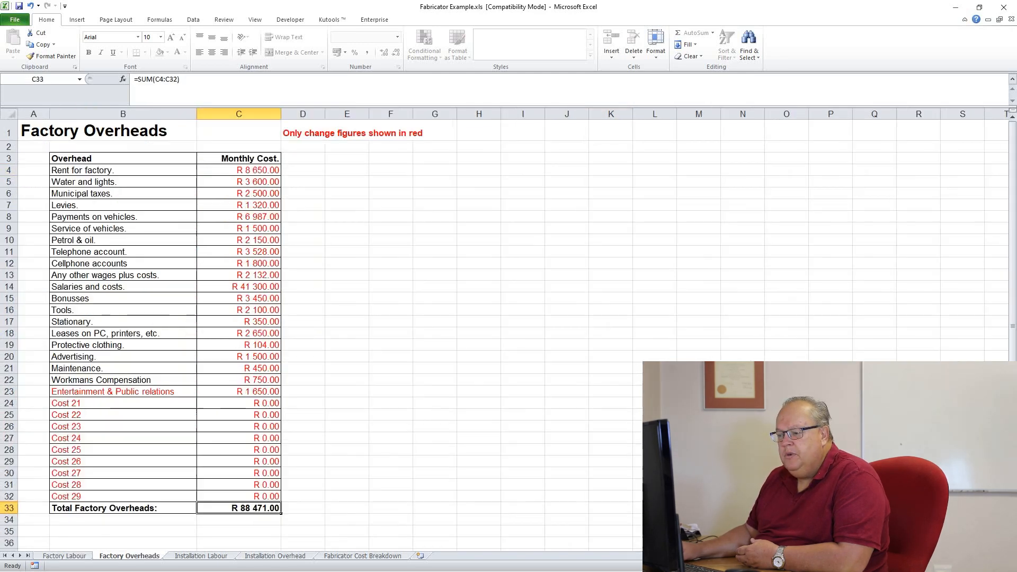
left_click_drag(123, 170, 280, 502)
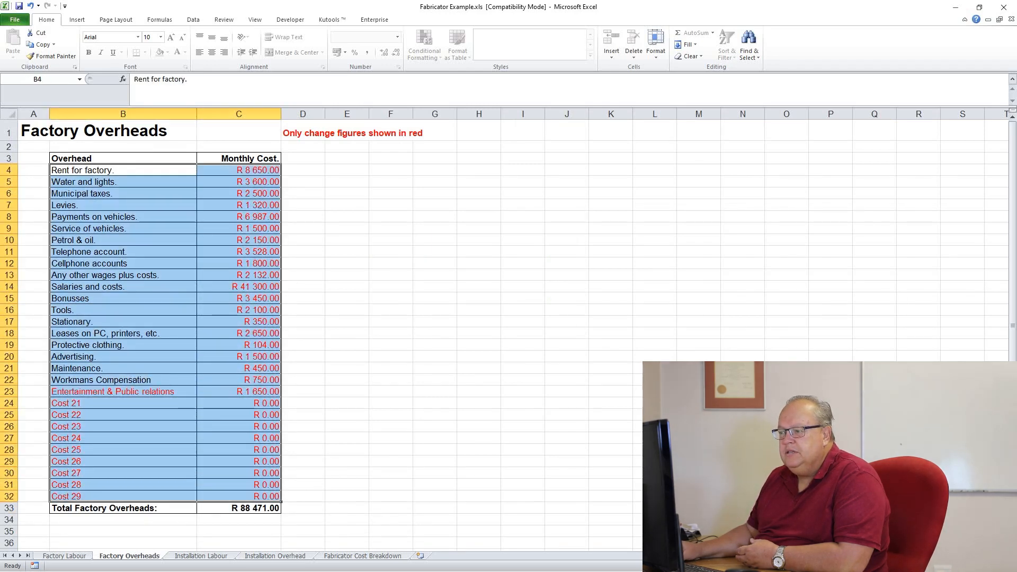
left_click(347, 286)
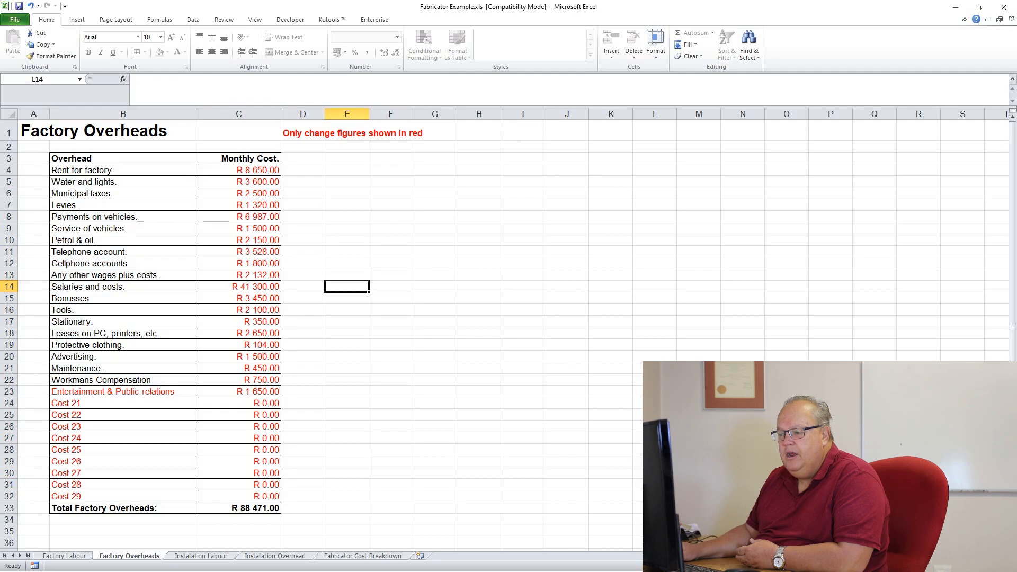
Recheck the worker and team numbers on the Installation Labour sheet, plus the installers' names, hourly rates, annual bonus and weekly medical.
key("ctrl+Page_Down")
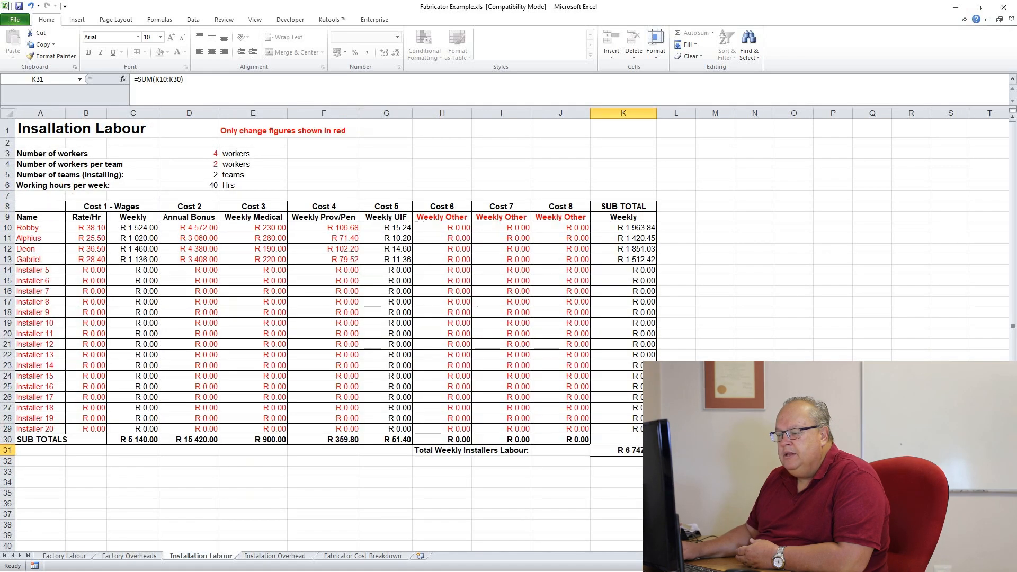
left_click(189, 154)
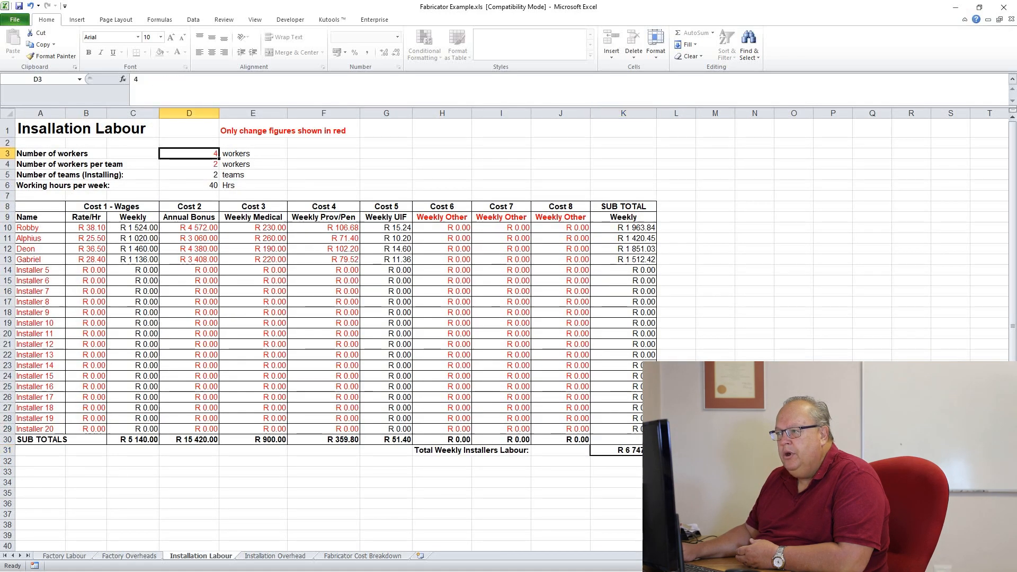
left_click(189, 164)
left_click(190, 175)
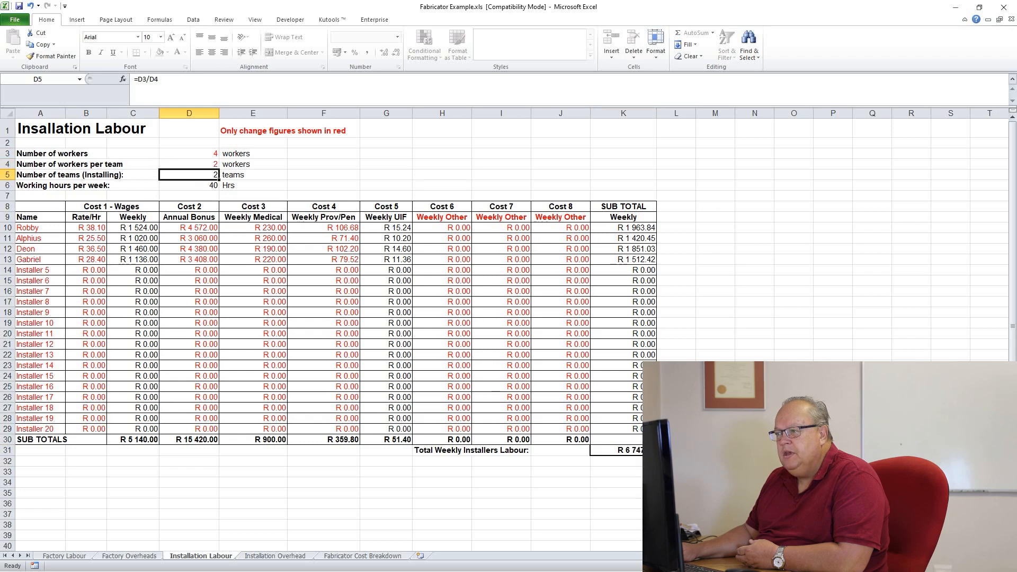
left_click(40, 228)
left_click(86, 228)
left_click(190, 228)
left_click(253, 238)
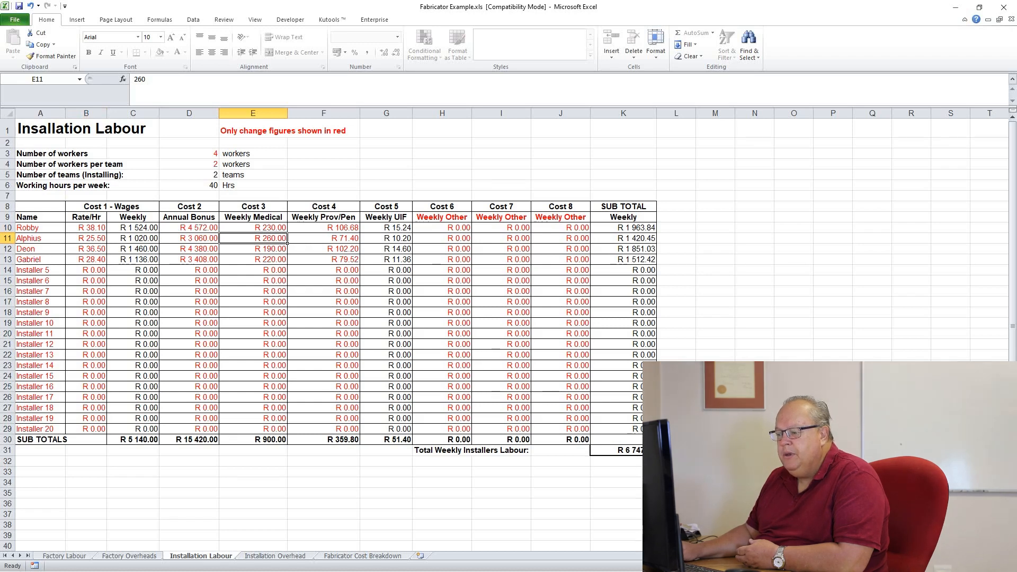
Return to the Installation Overhead sheet and recheck the monthly vehicle costs from installments to cellphones.
left_click(275, 556)
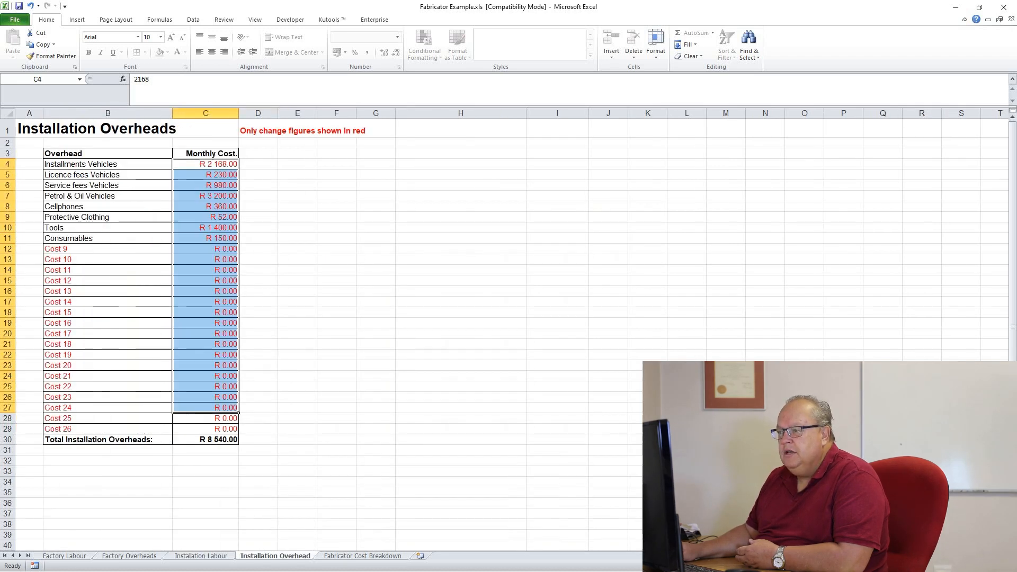
left_click(337, 259)
left_click_drag(212, 165, 219, 206)
left_click(297, 165)
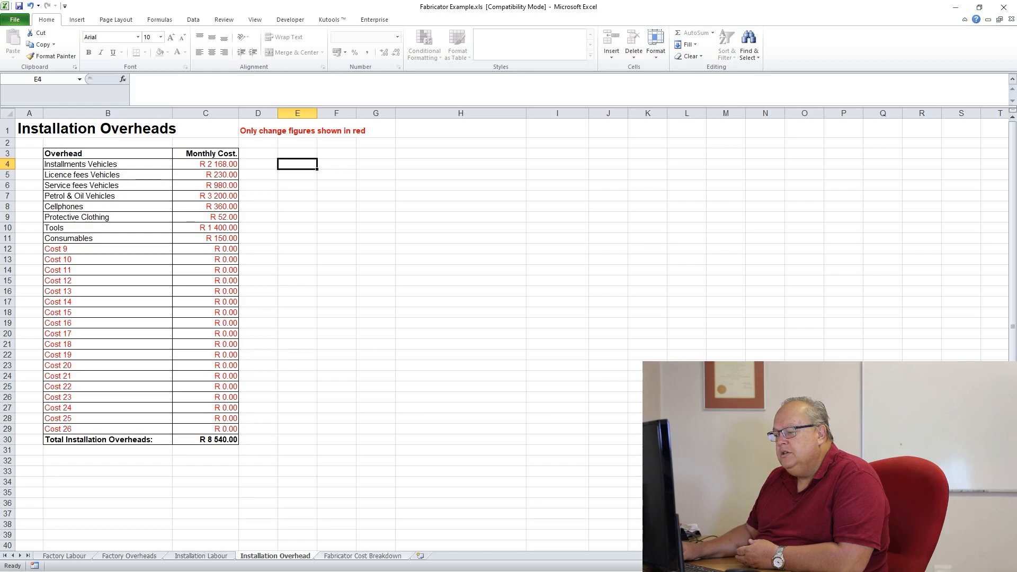
Open the Fabricator Cost Breakdown sheet and check the average productivity percentages for manufacturing and installation.
key("ctrl+Page_Down")
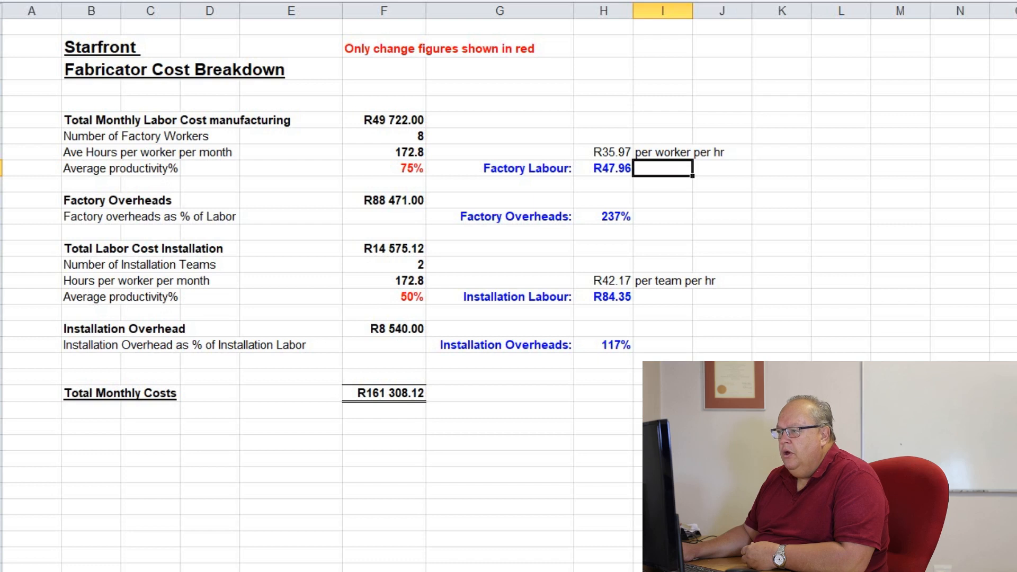
left_click(384, 169)
left_click(384, 297)
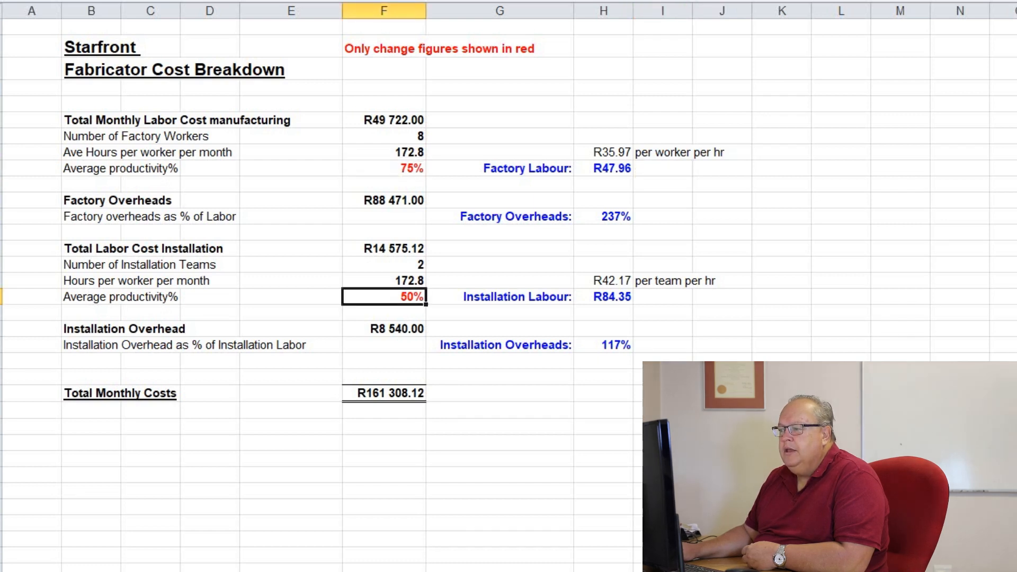
left_click(384, 168)
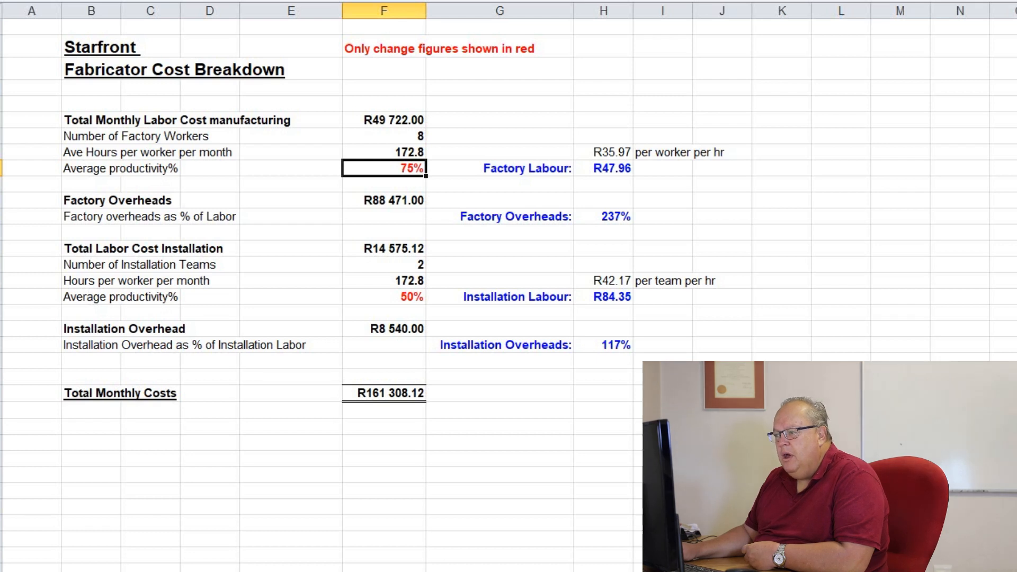
left_click(384, 297)
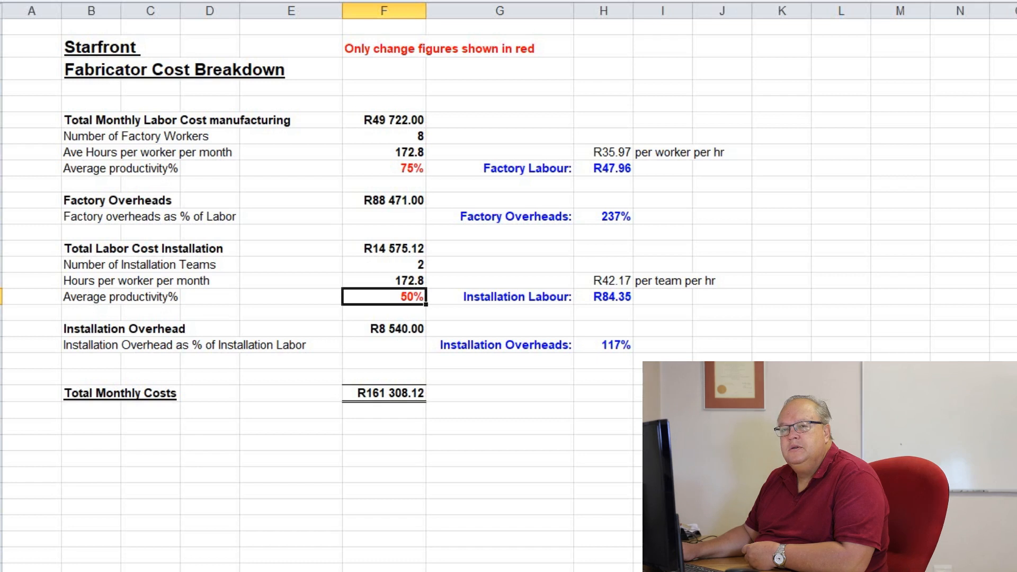
Examine the average hours per factory worker and compare the factory productivity percentage with the installation one.
left_click(384, 169)
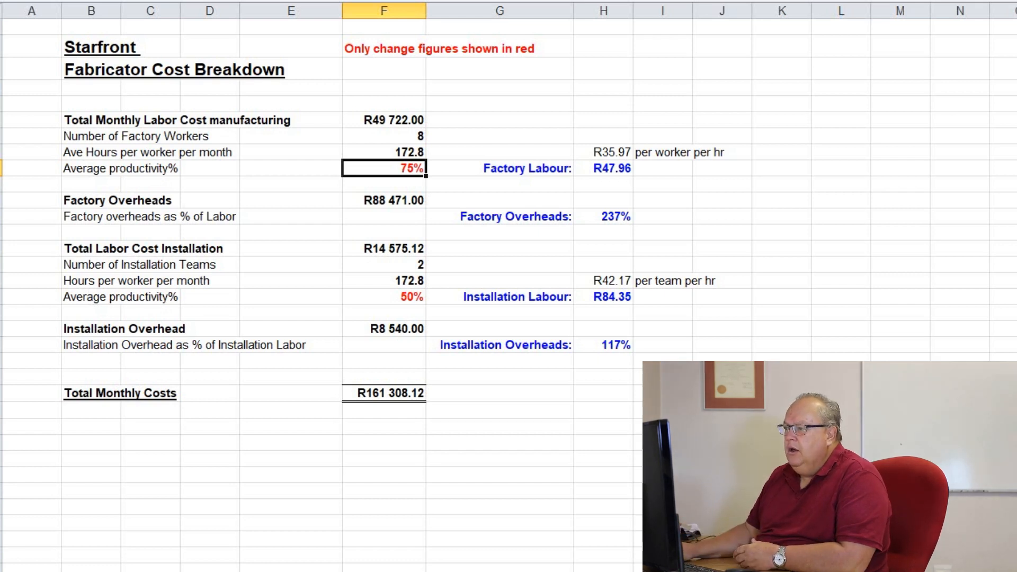
key("Up")
key("Down")
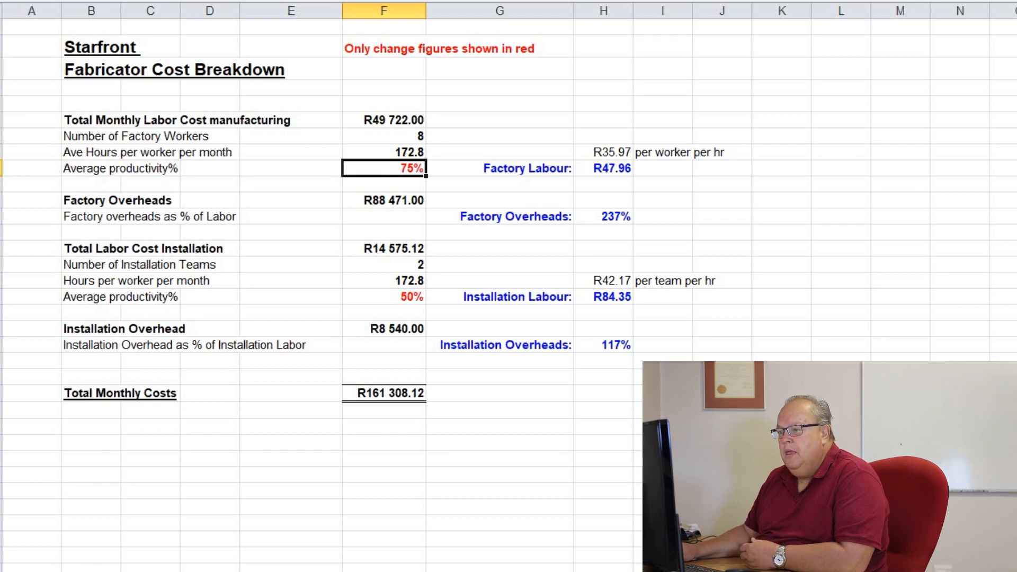
left_click(384, 297)
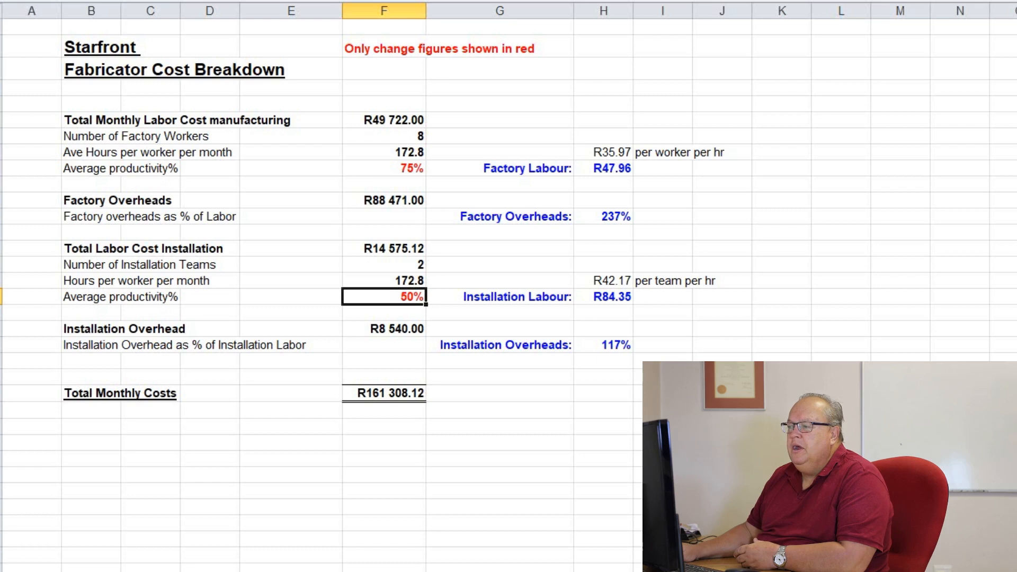
left_click(384, 168)
left_click(384, 297)
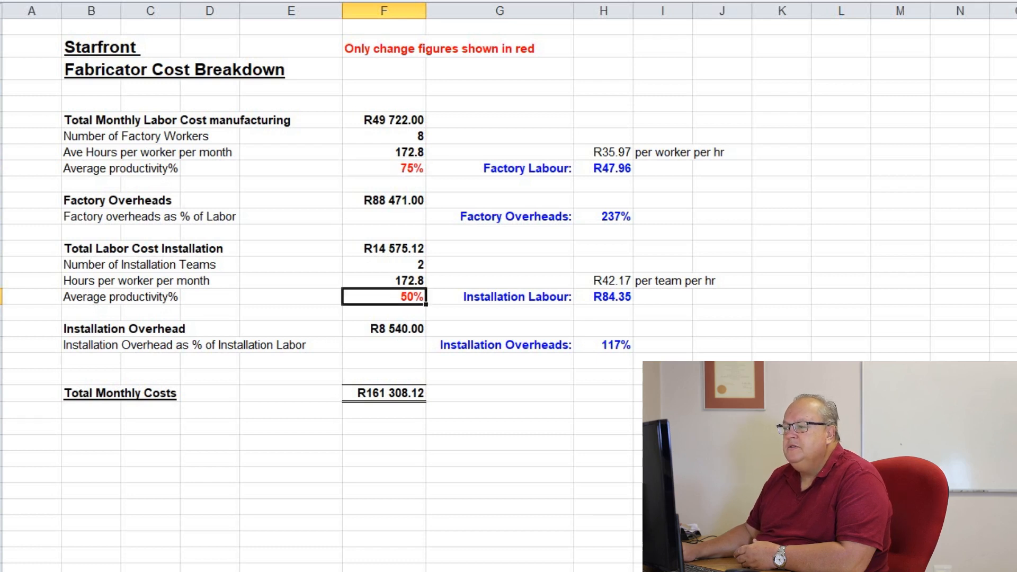
left_click(384, 168)
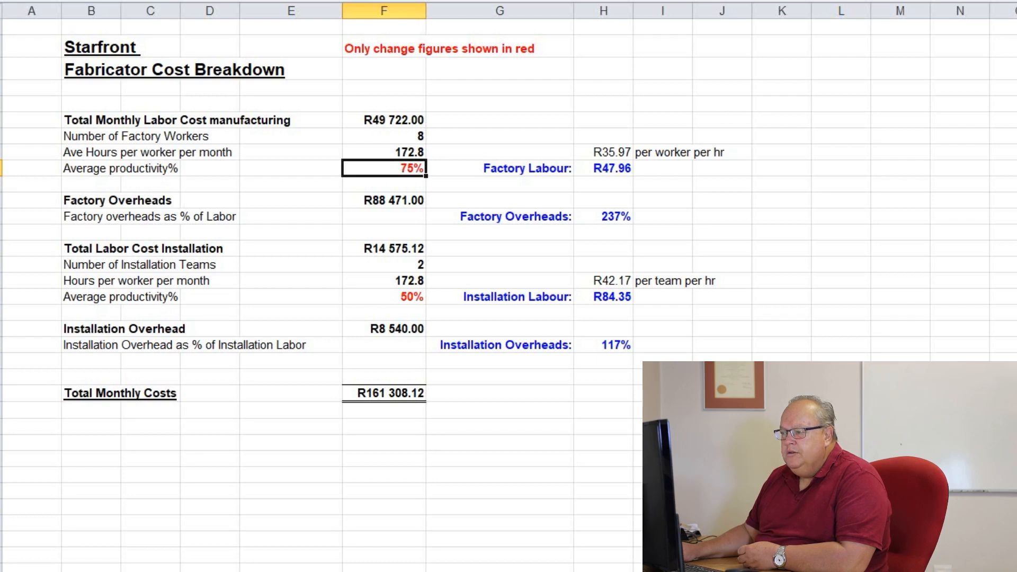
left_click(384, 297)
left_click(384, 168)
Check the factory and installation labour and overhead results in the breakdown and switch to the StarFront Costing screen.
left_click_drag(604, 169, 503, 345)
left_click(722, 361)
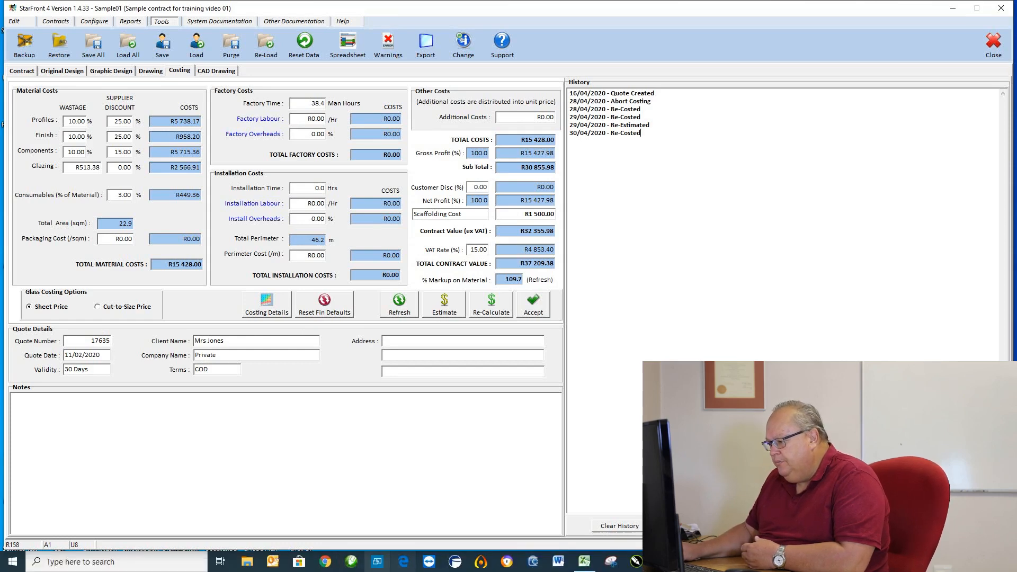
left_click(584, 562)
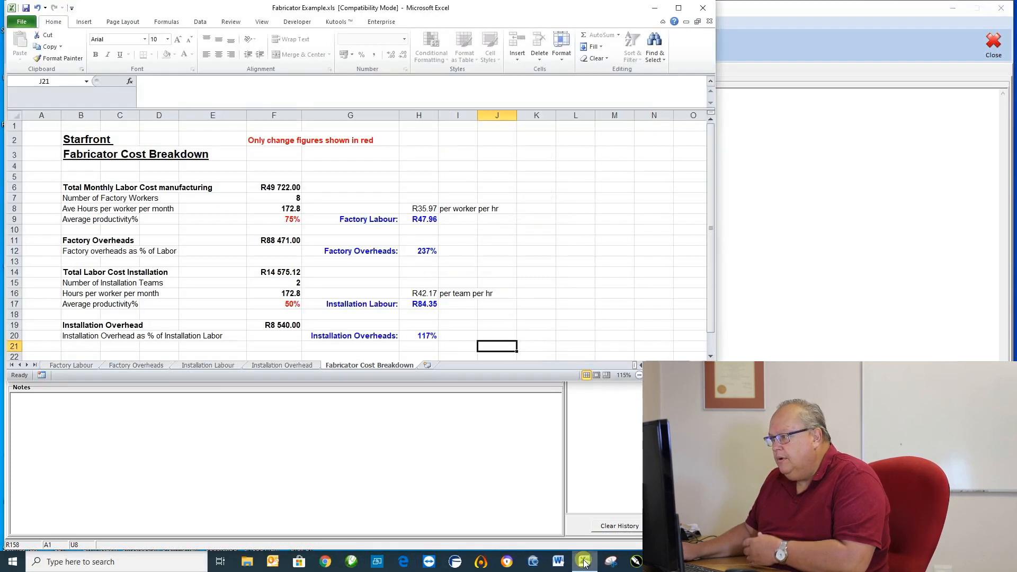
left_click(584, 561)
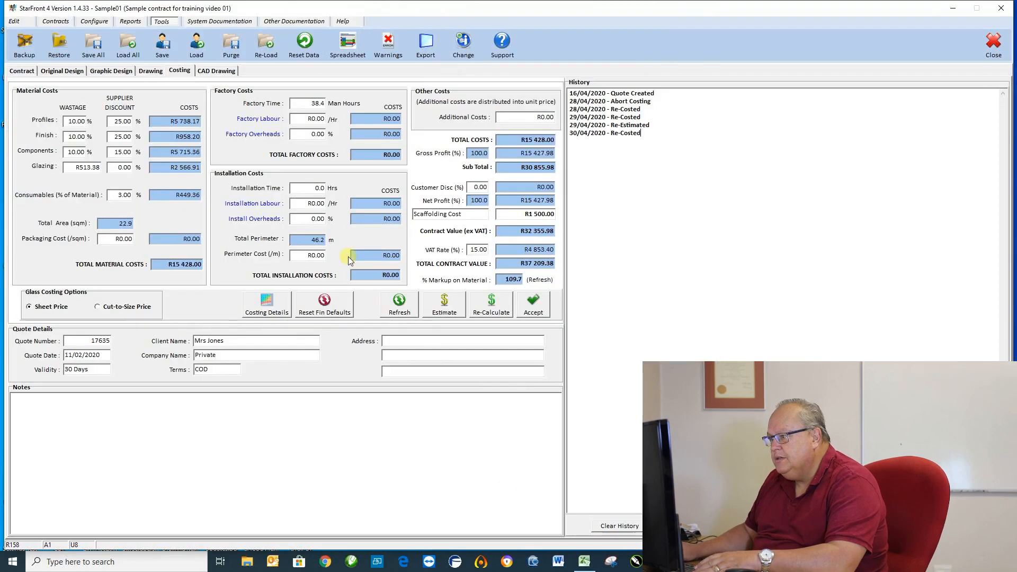
Set the Factory Labour rate in the factory costs to R47.96 per hour.
left_click(299, 120)
type("4")
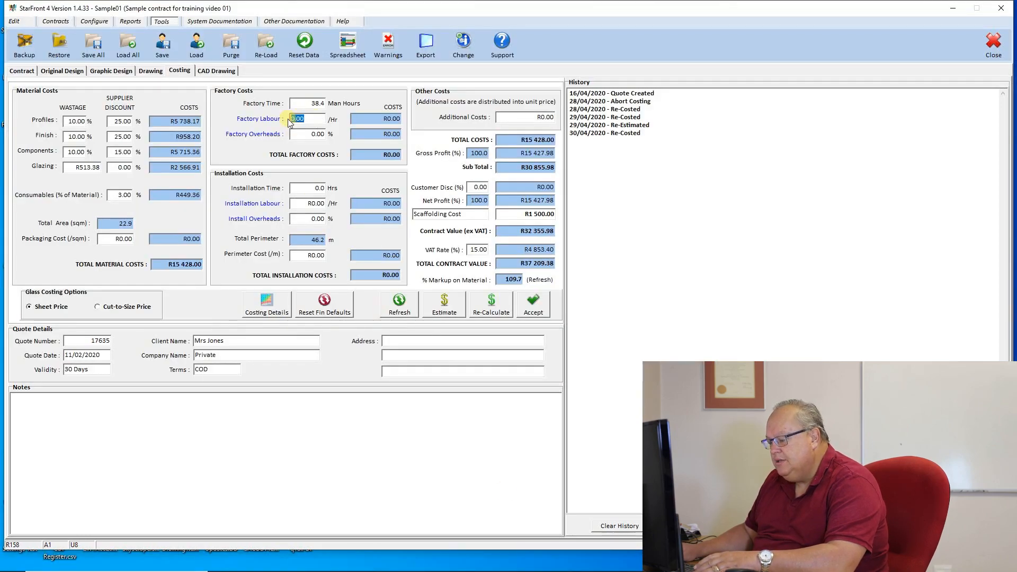
type("7.9")
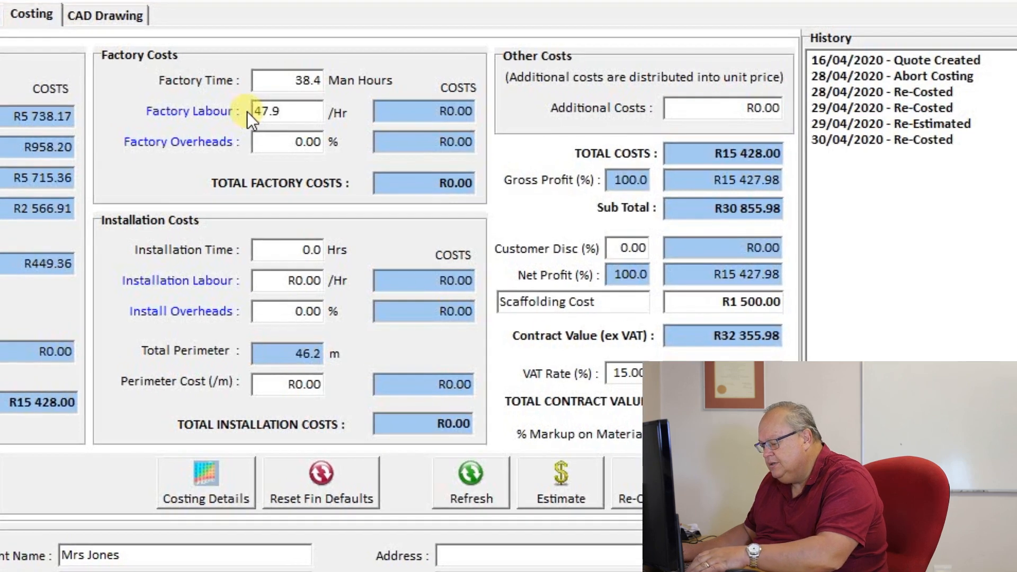
type("6")
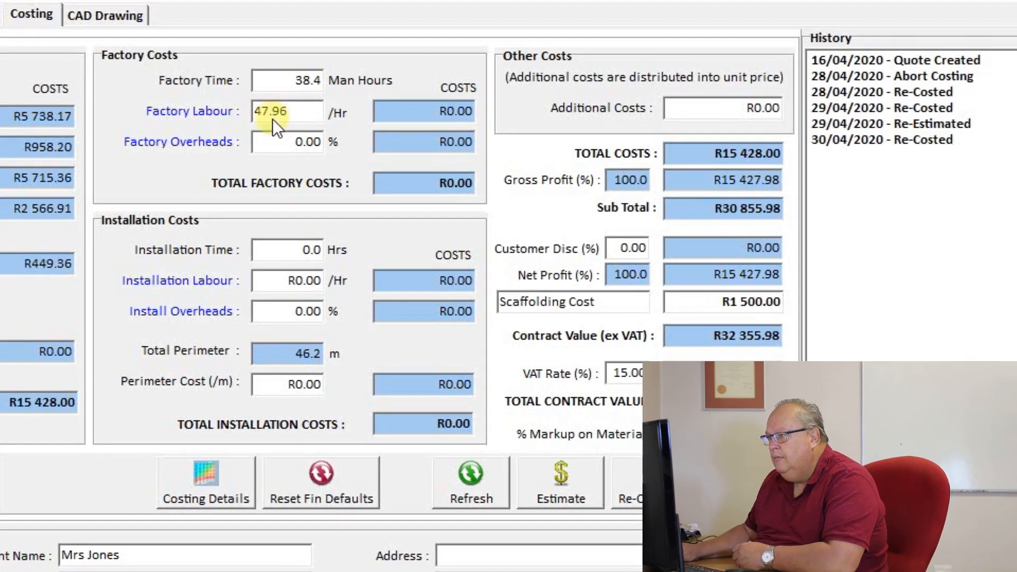
Look up the factory overheads percentage in the cost breakdown spreadsheet and set Factory Overheads to 237% in StarFront.
left_click(281, 136)
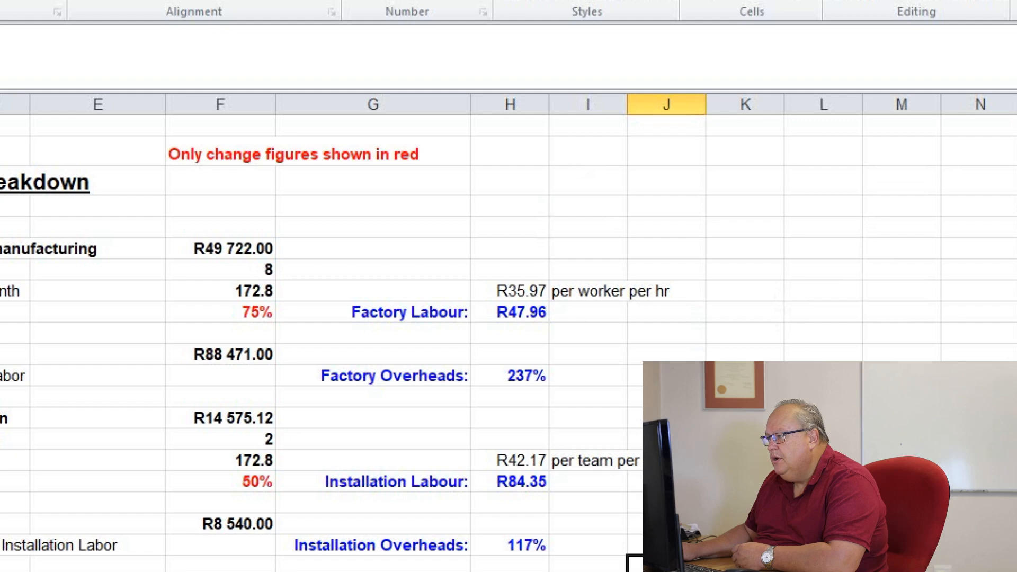
left_click(529, 376)
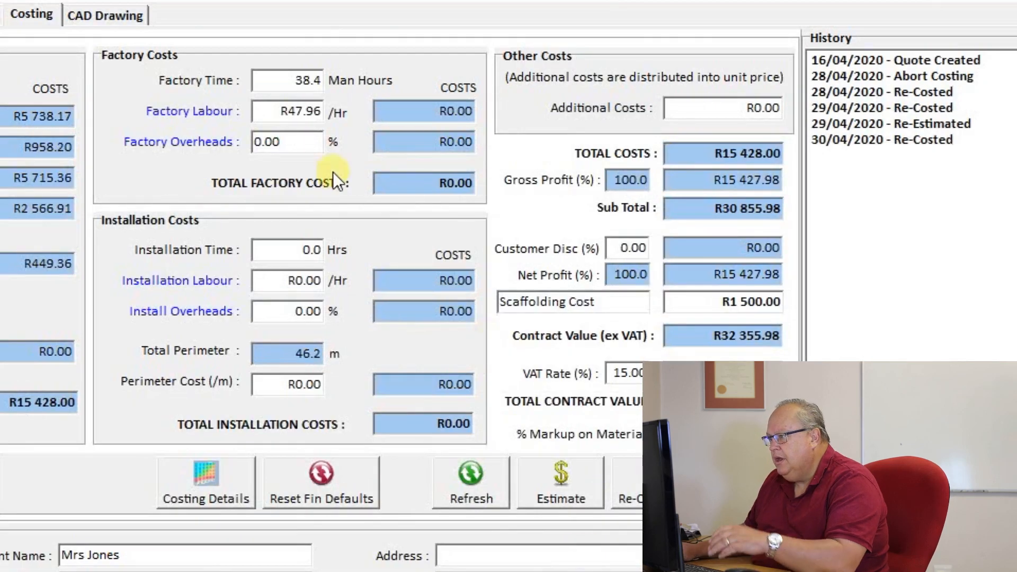
left_click_drag(274, 141, 187, 142)
type("237")
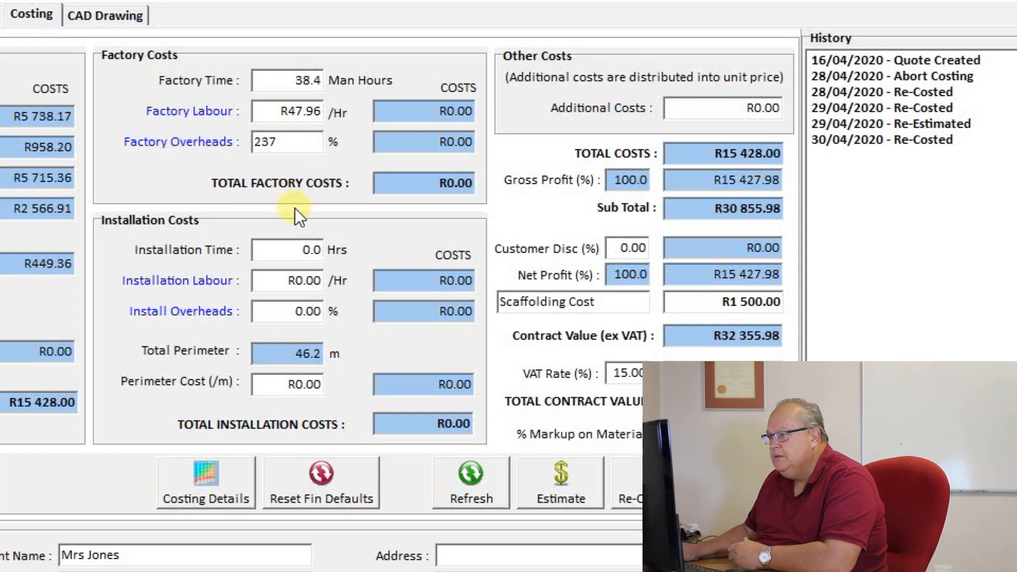
Look up the installation labour rate in the spreadsheet and set Installation Labour to R84.35 per hour in StarFront.
left_click(278, 282)
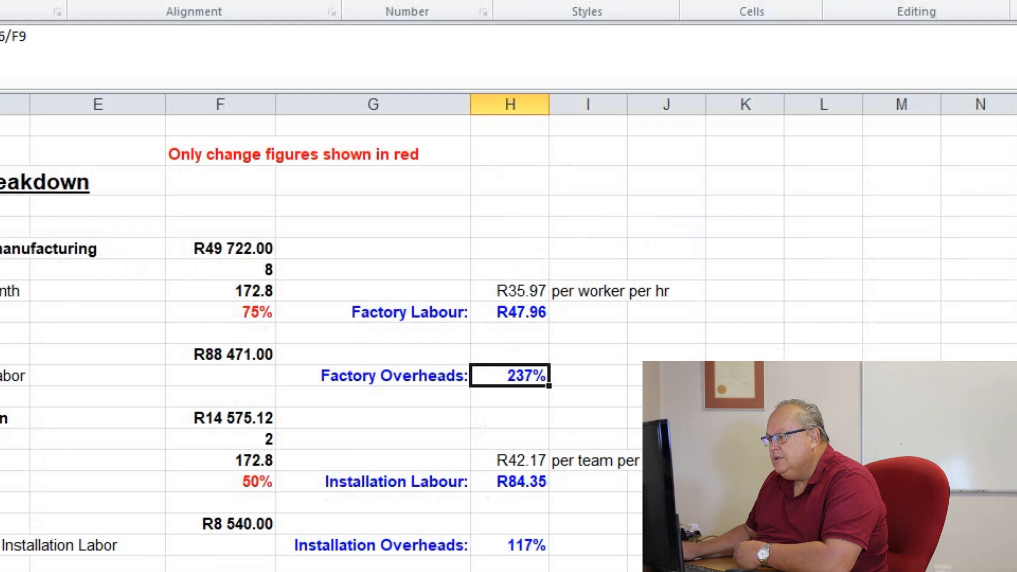
left_click(495, 484)
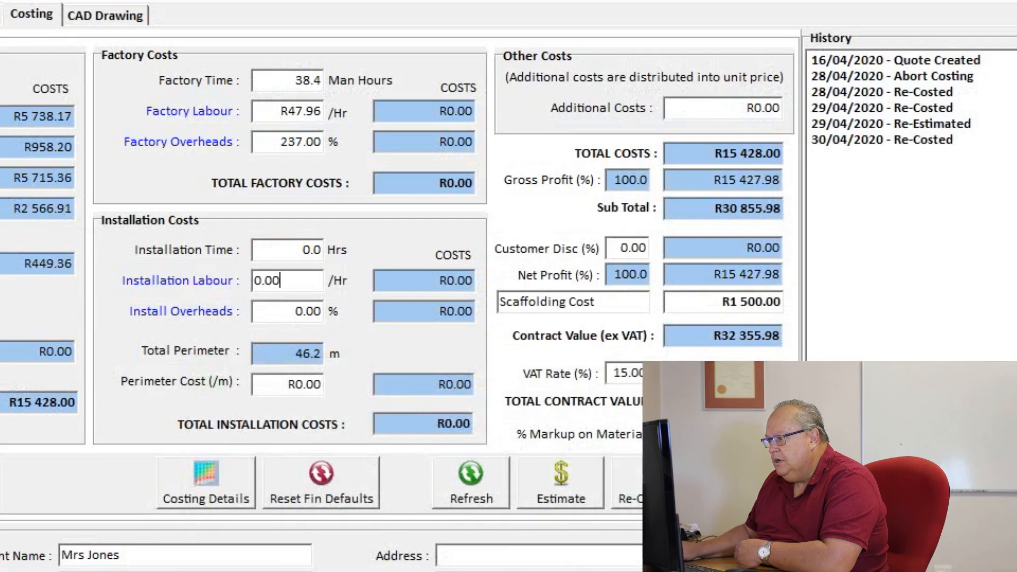
right_click(264, 280)
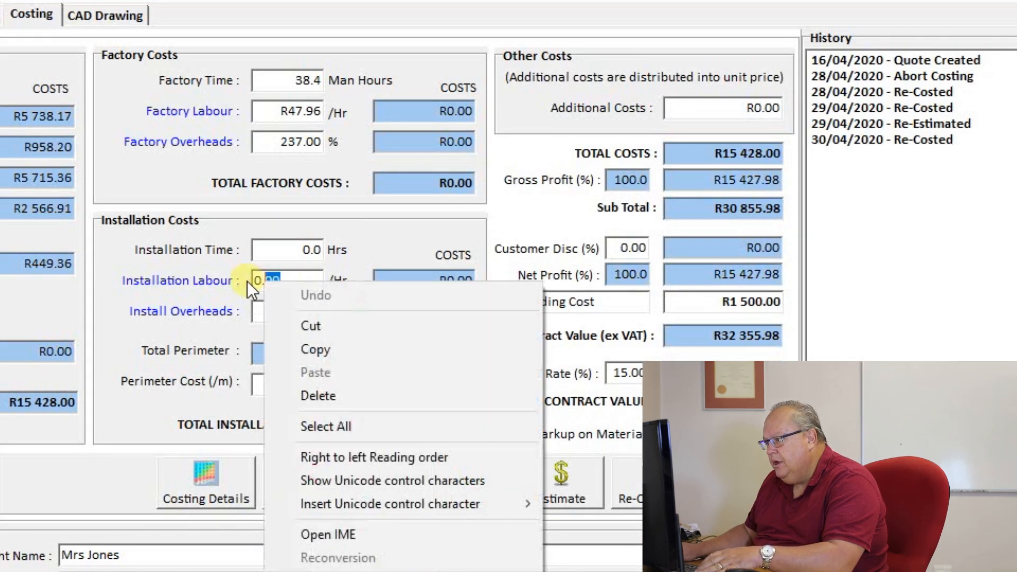
left_click(257, 273)
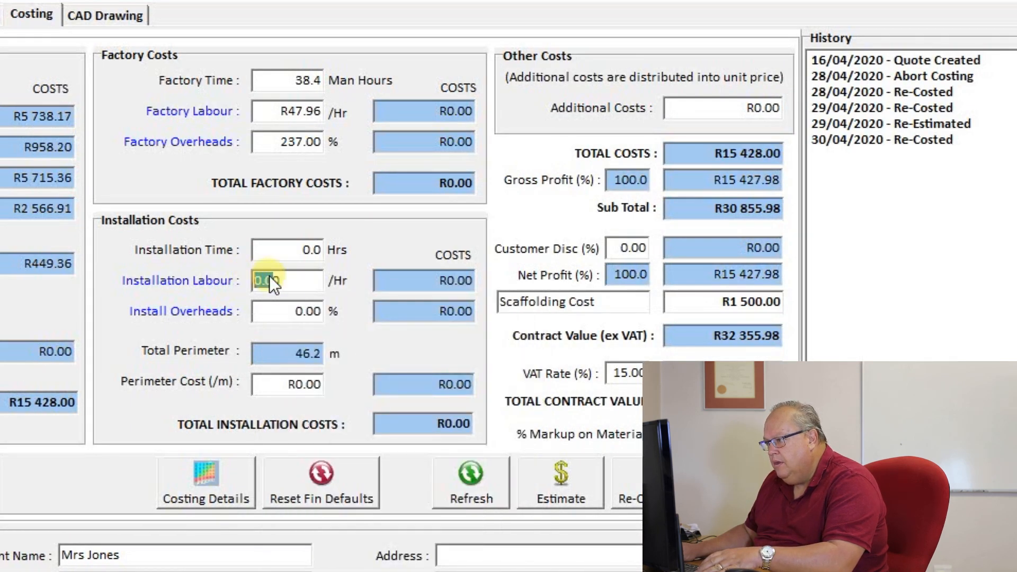
type("84")
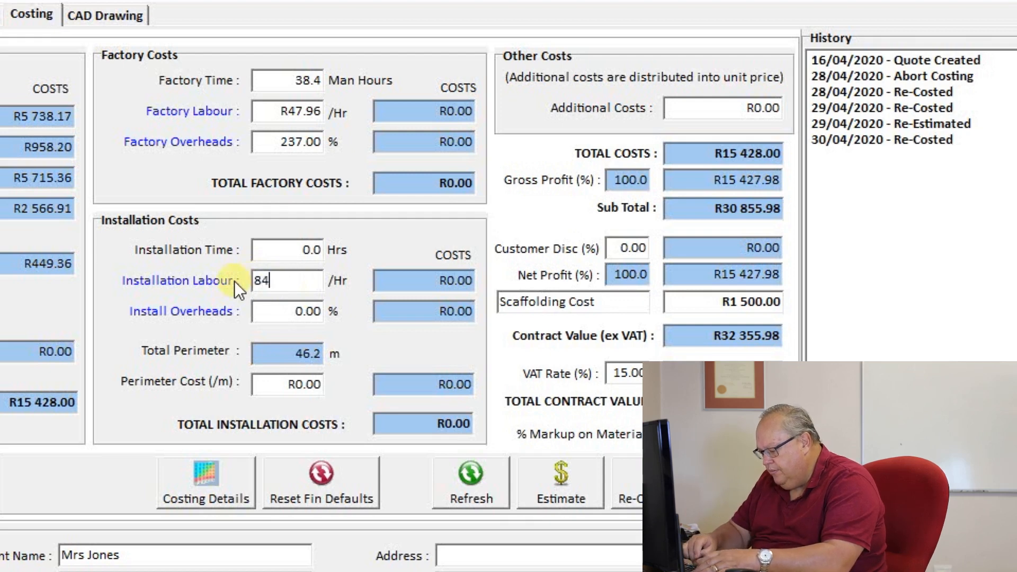
type(".35")
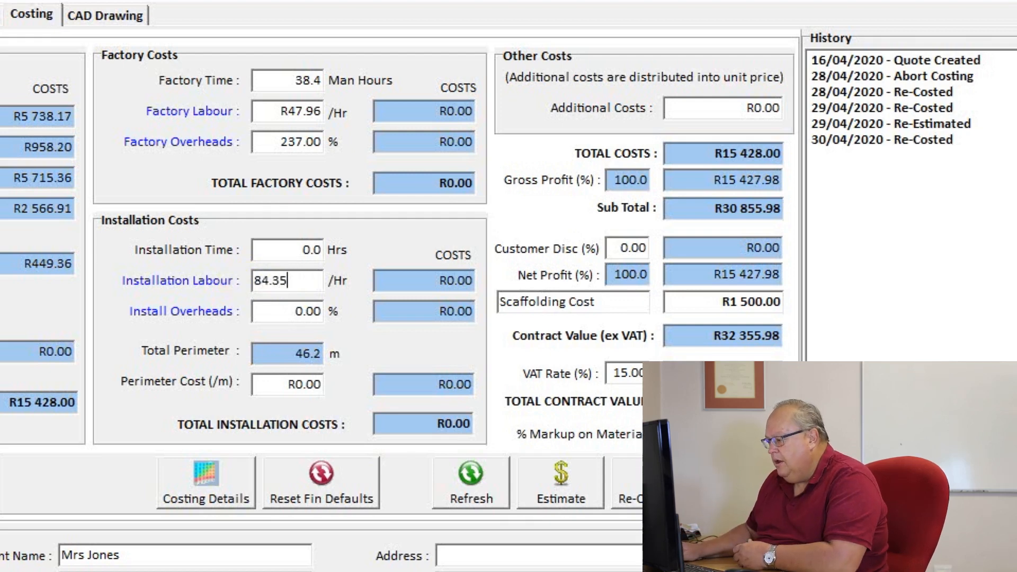
Look up the installation overheads percentage in the spreadsheet and set Install Overheads to 117% in StarFront.
key("alt+Tab")
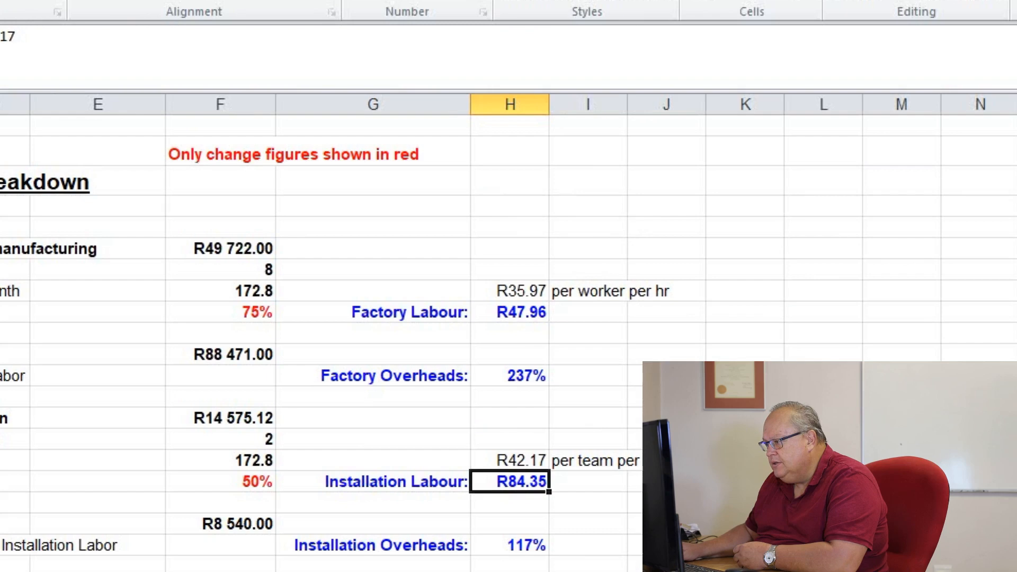
left_click(509, 546)
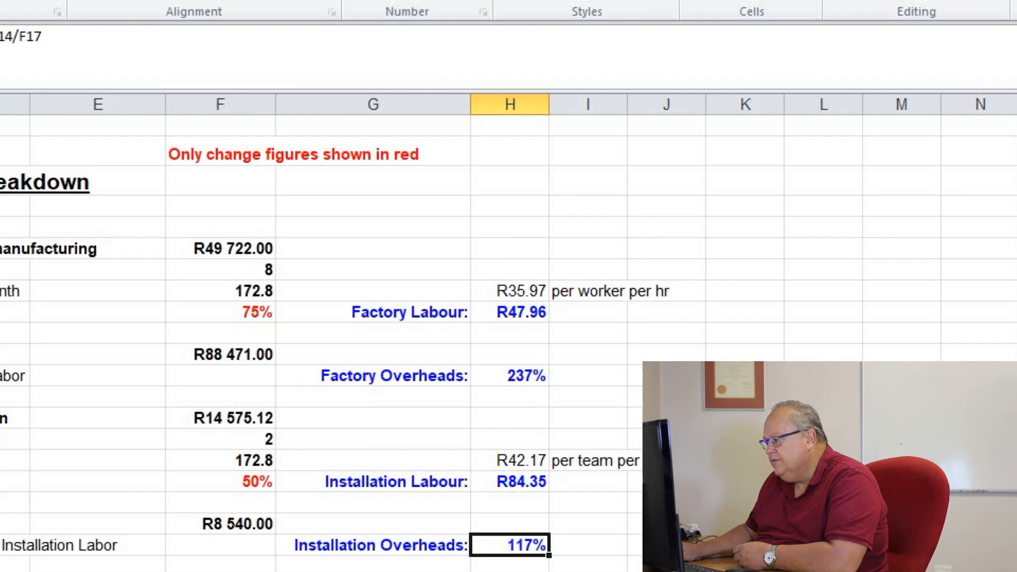
key("alt+Tab")
left_click(279, 312)
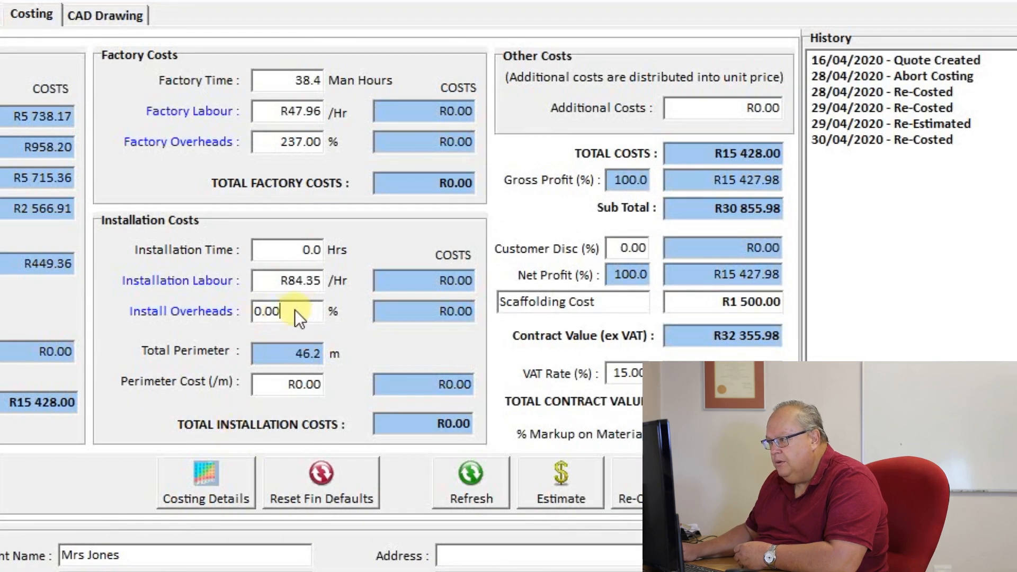
left_click_drag(304, 310, 228, 316)
type("117")
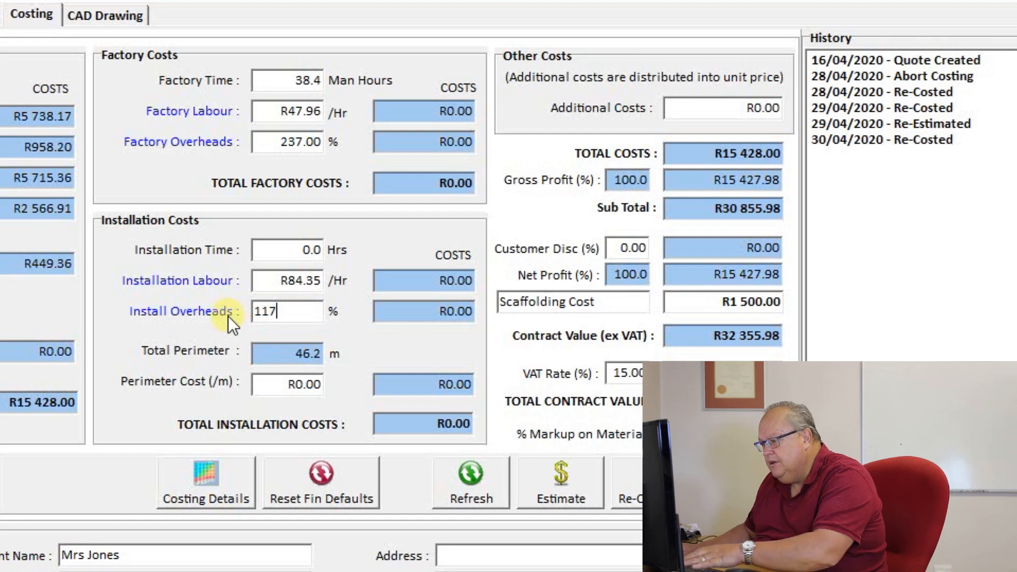
key("Tab")
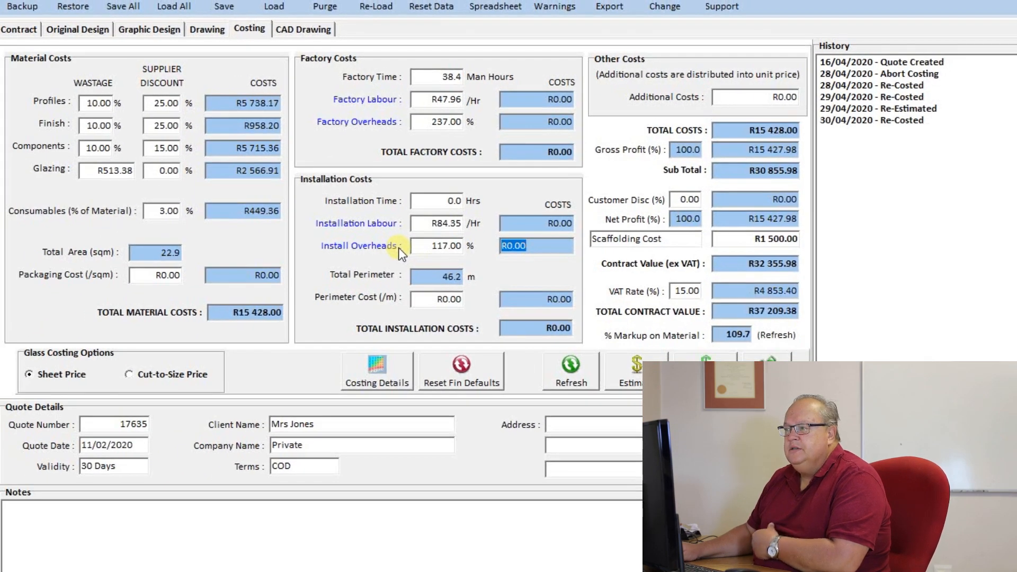
Run the Estimate for the contract, including a re-estimate with the installation time at 16 hours.
left_click(627, 370)
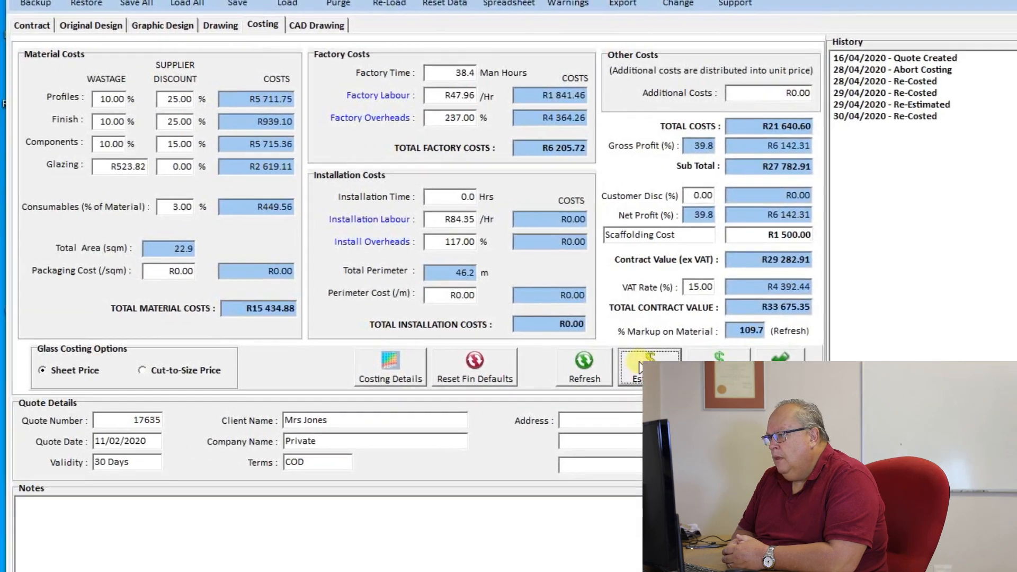
left_click(634, 363)
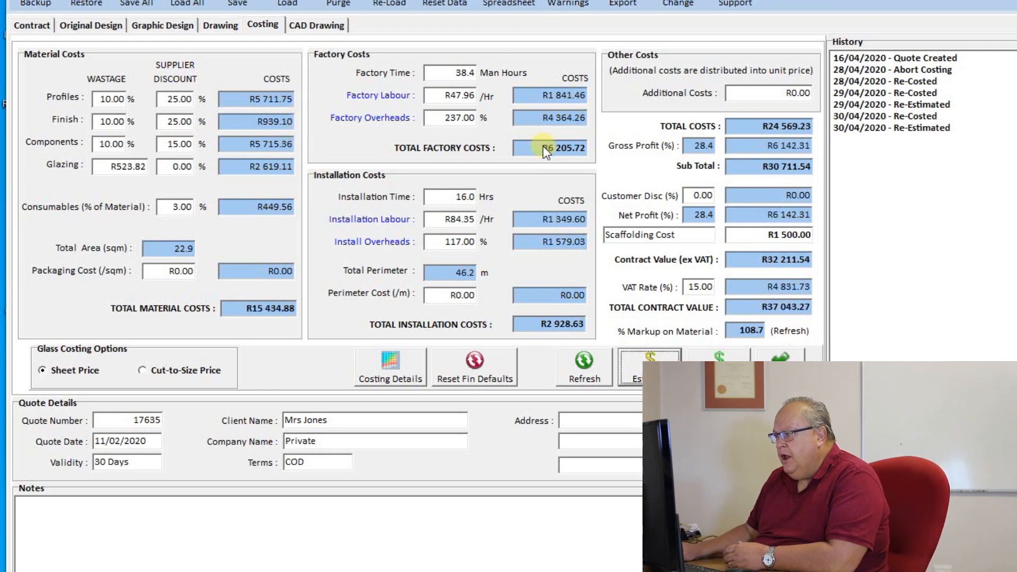
Examine the total factory, installation and overall costs, the gross profit percentage and the installation time.
left_click_drag(577, 145, 504, 145)
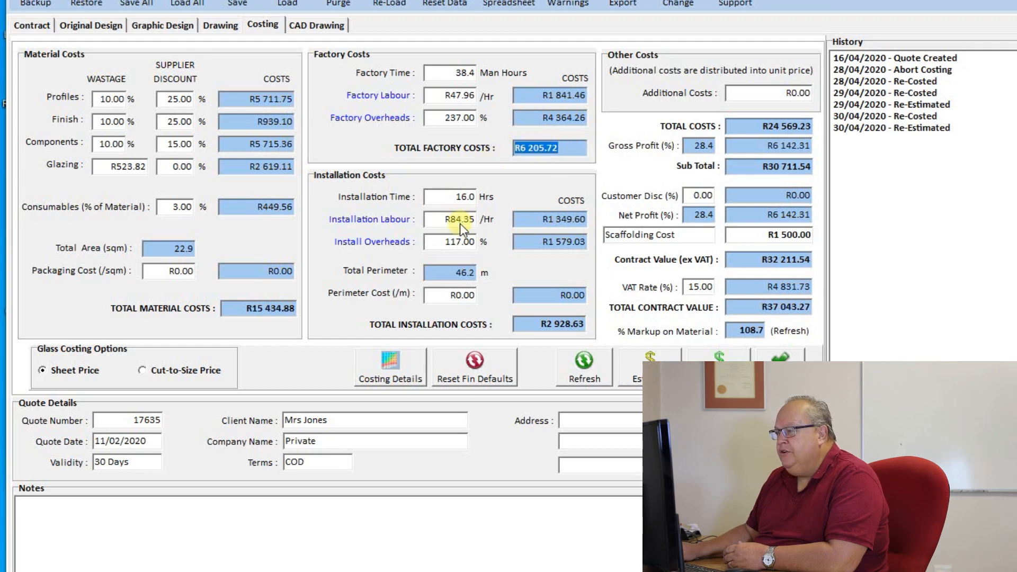
left_click(551, 325)
left_click_drag(565, 329, 504, 326)
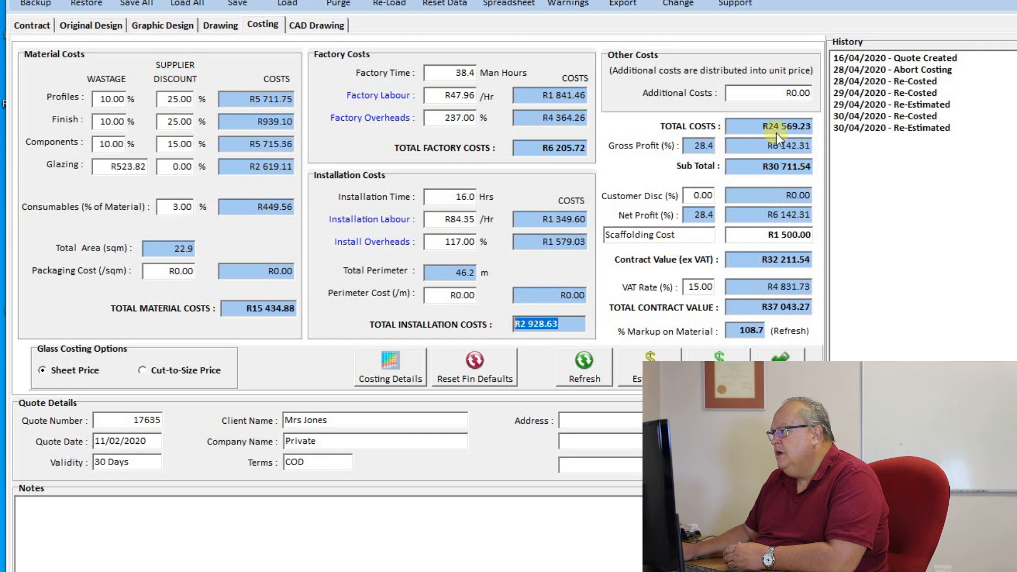
left_click(793, 126)
left_click_drag(791, 126, 705, 127)
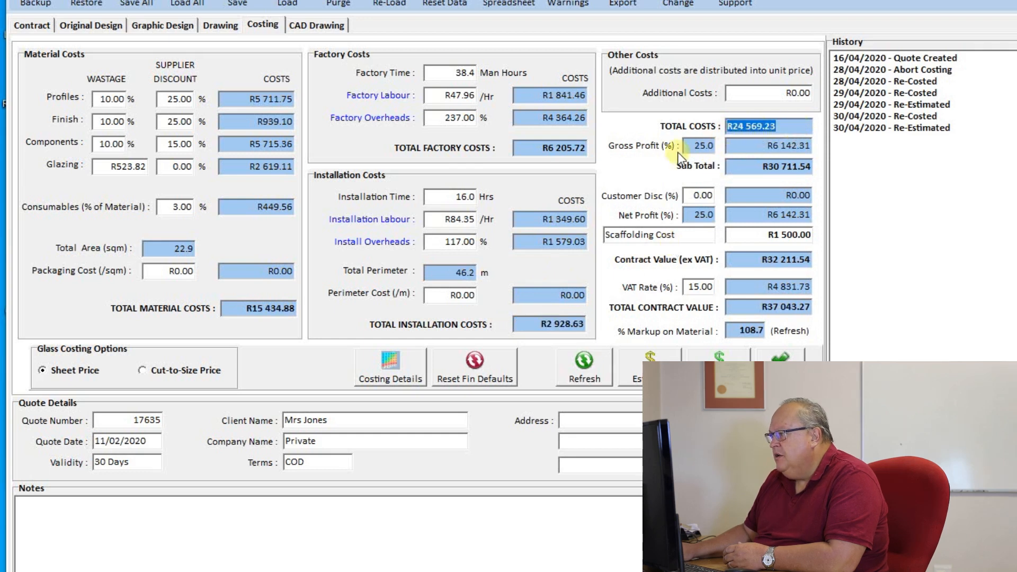
left_click(703, 148)
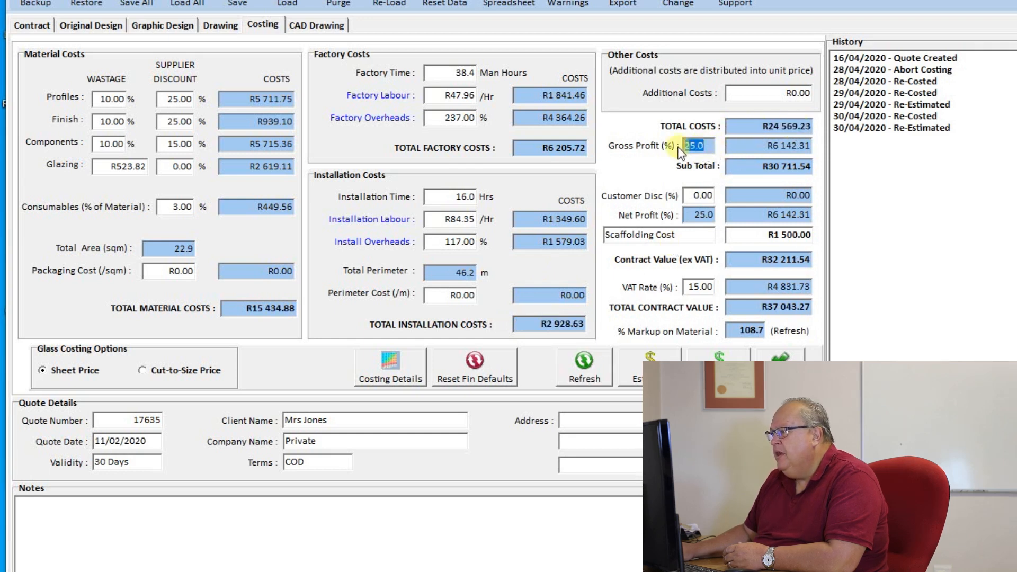
double_click(713, 148)
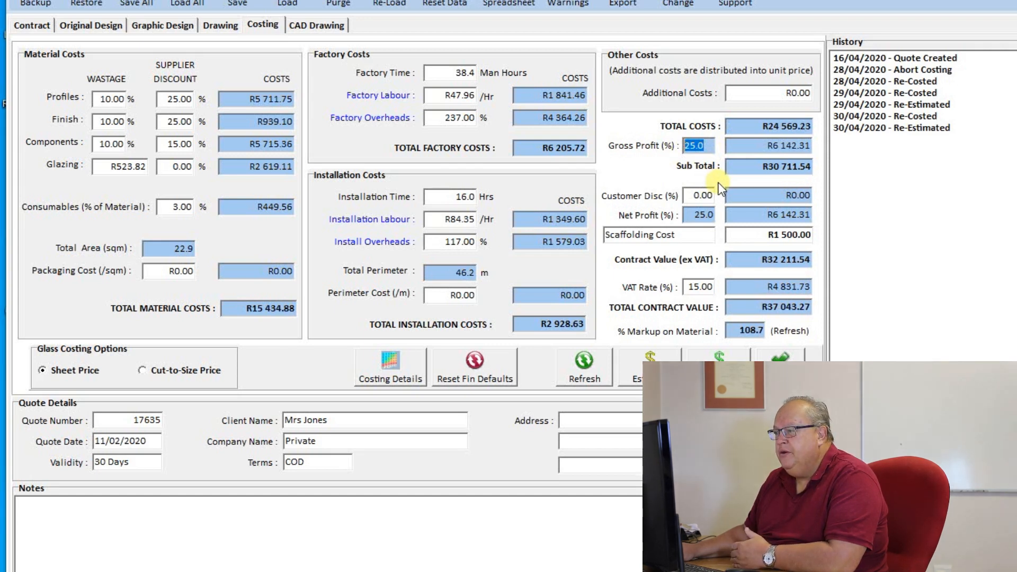
left_click(456, 197)
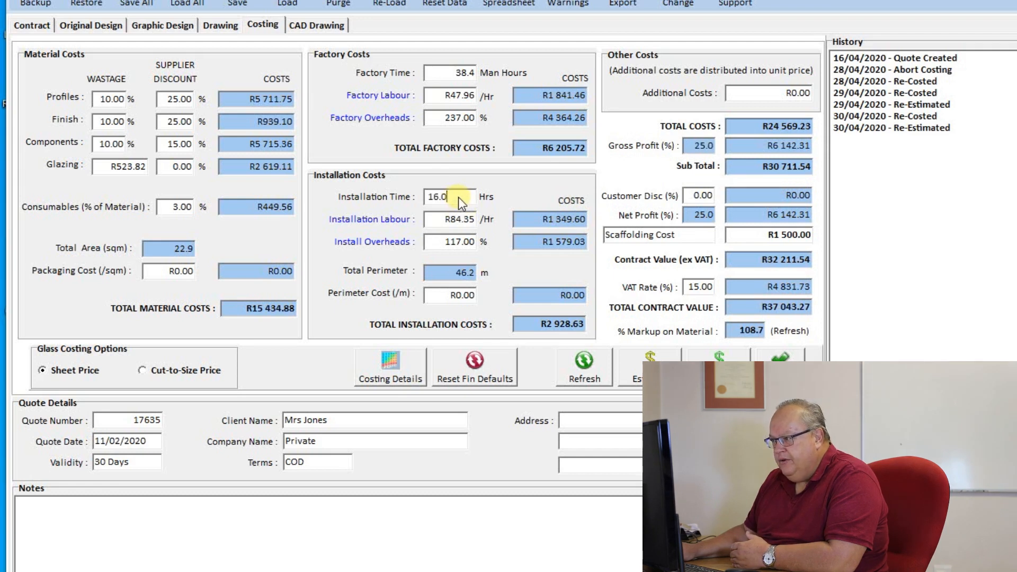
left_click_drag(462, 196, 426, 193)
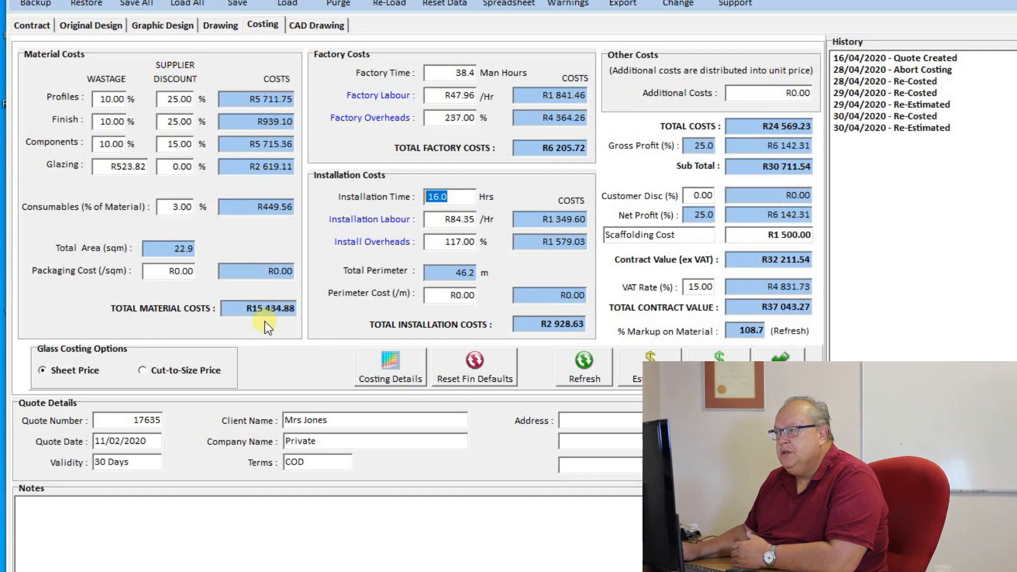
Examine the factory time, labour rate and overheads percentage behind the total factory costs.
left_click(447, 75)
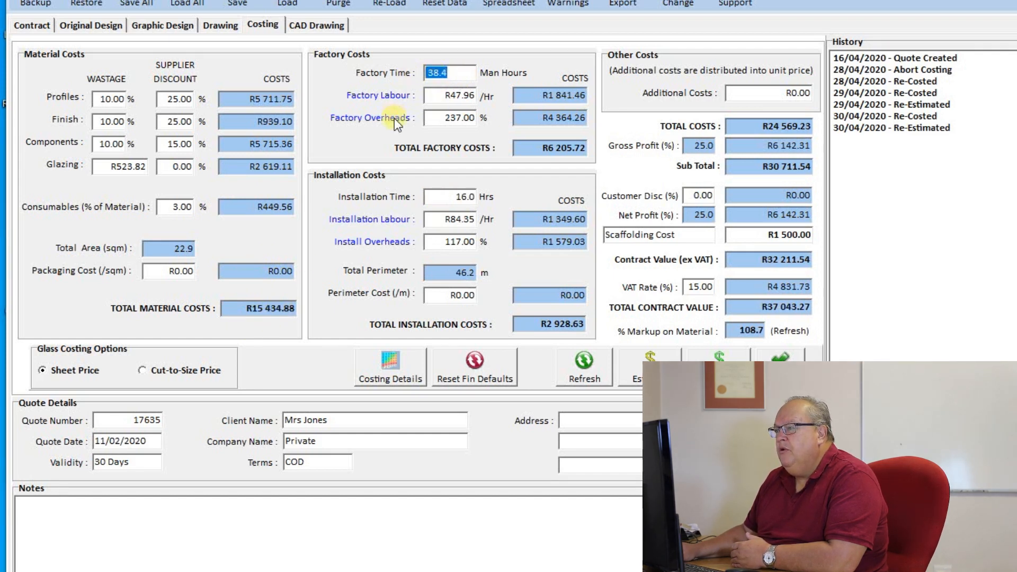
left_click(430, 97)
double_click(459, 102)
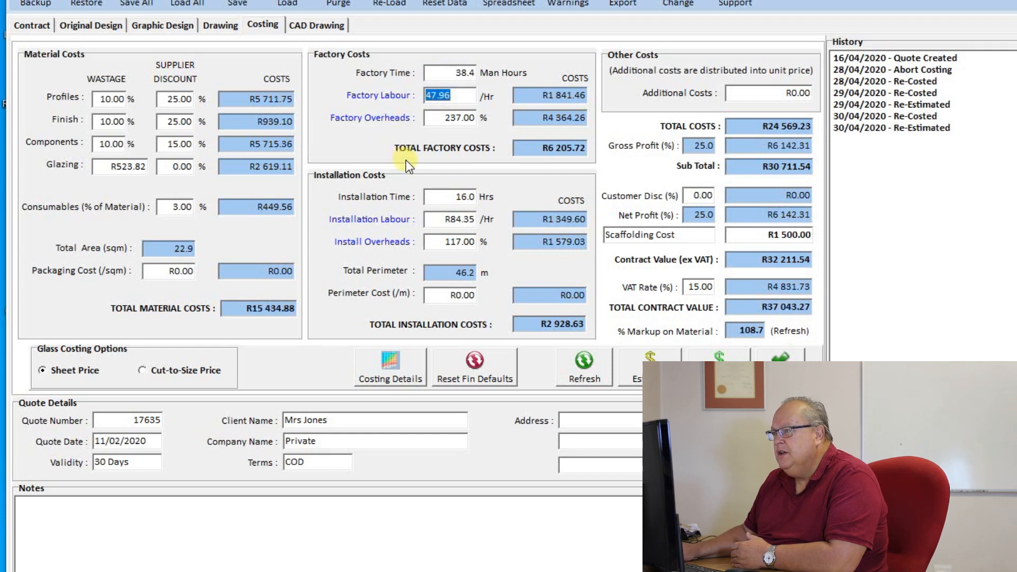
left_click(451, 118)
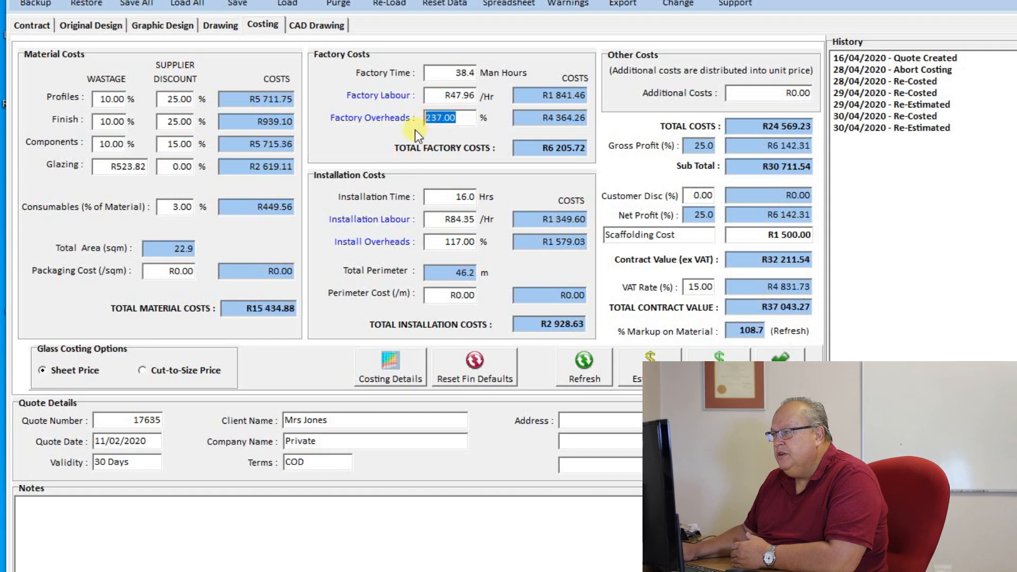
left_click(538, 143)
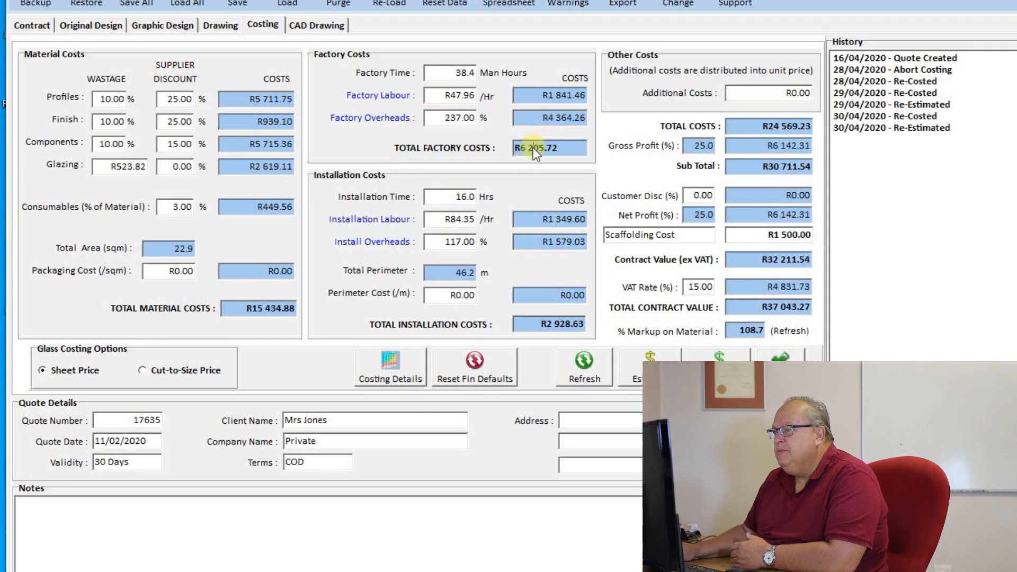
left_click(567, 149)
double_click(532, 145)
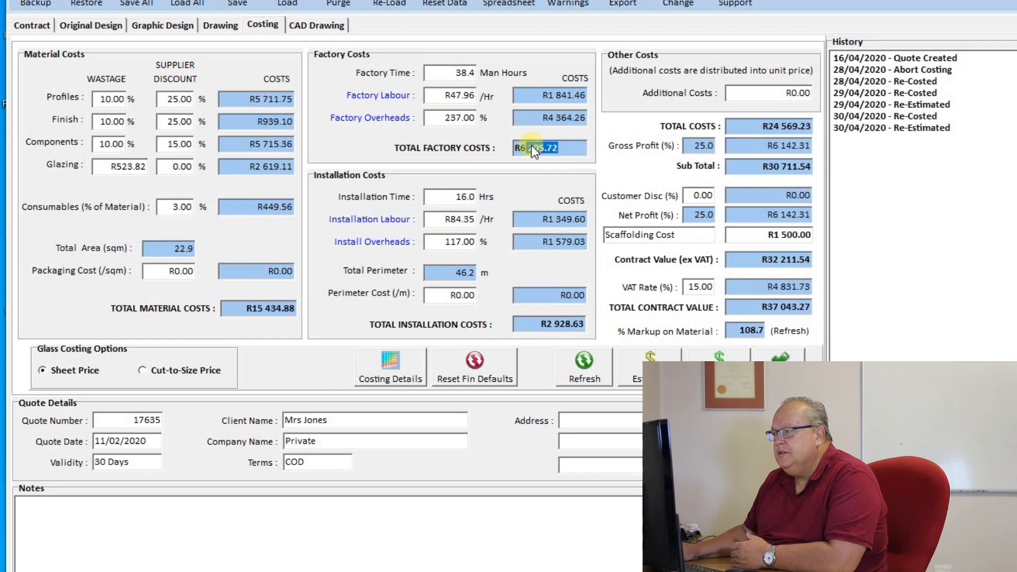
Examine the installation time, labour and overhead rates with their costs, the perimeter cost and the total installation costs.
left_click(462, 198)
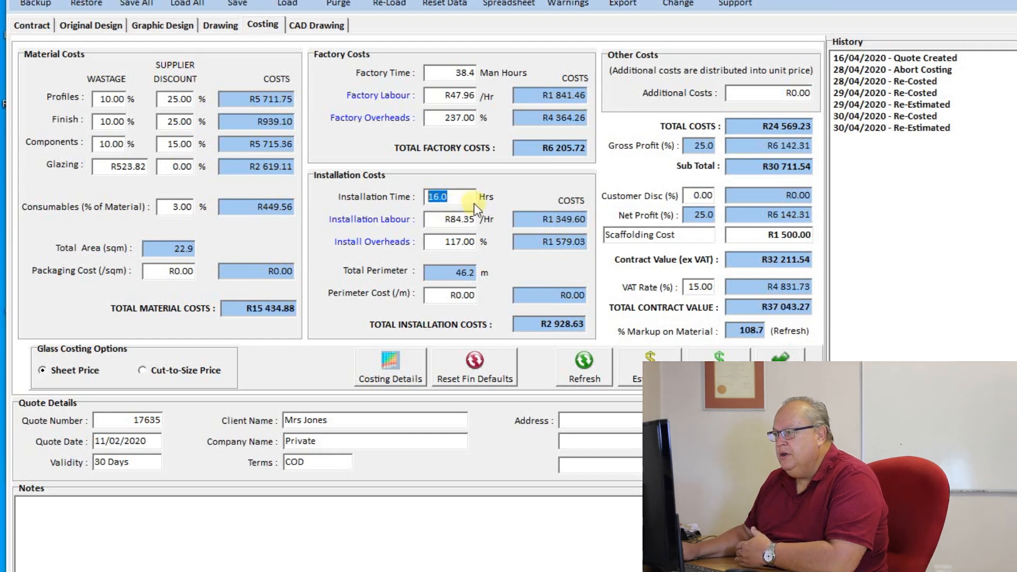
left_click(469, 216)
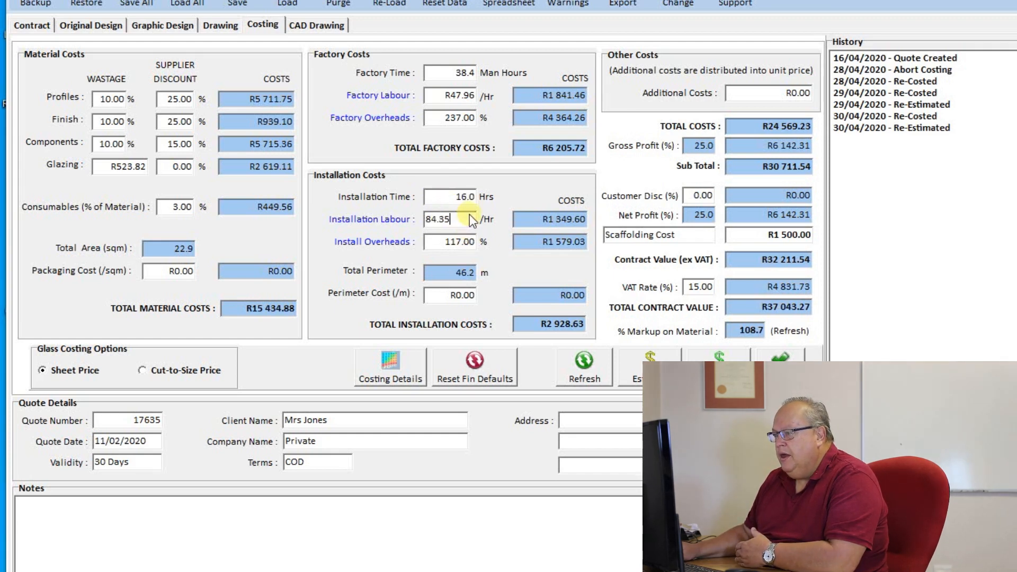
left_click(535, 219)
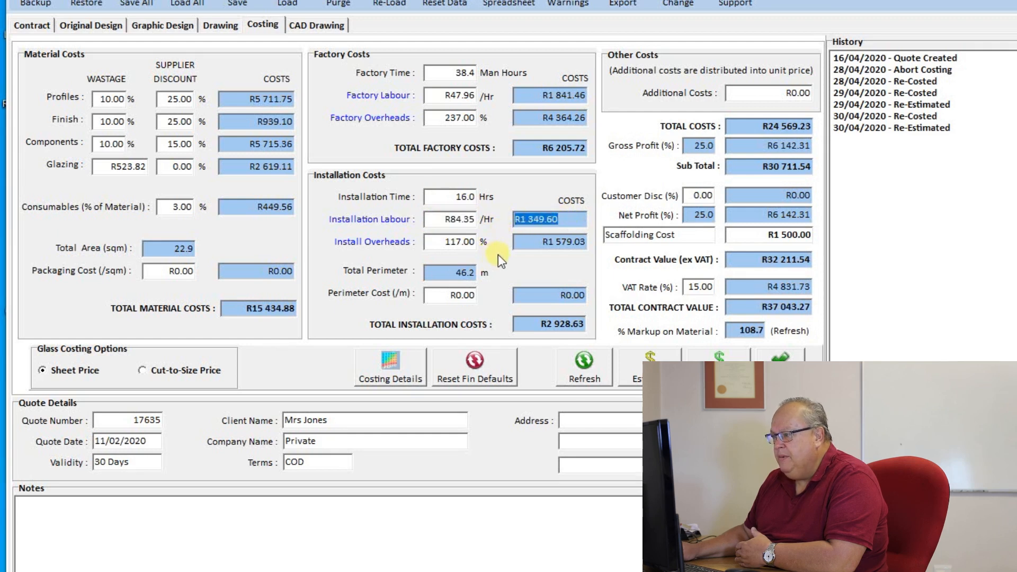
left_click_drag(460, 241, 435, 240)
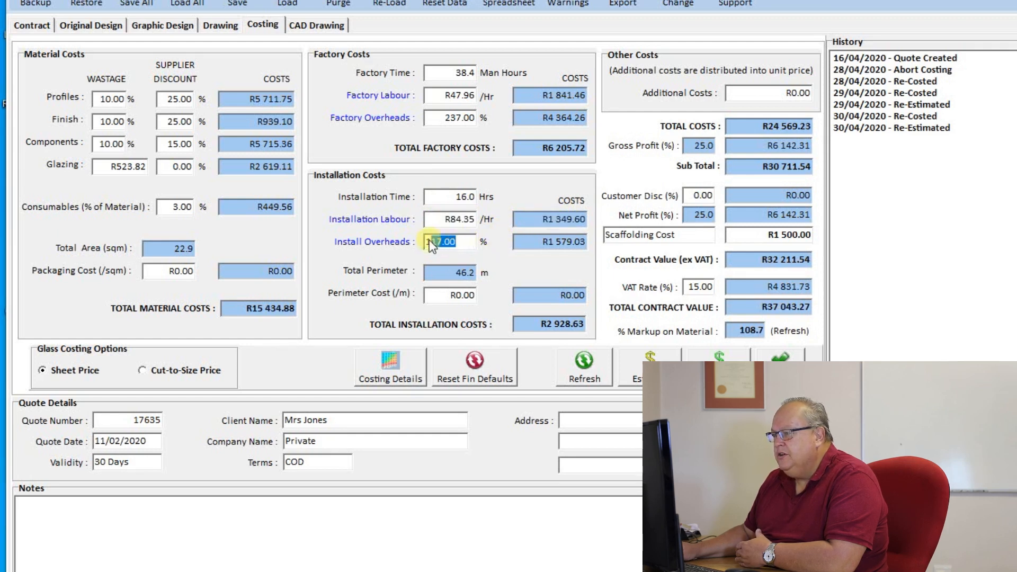
left_click(529, 243)
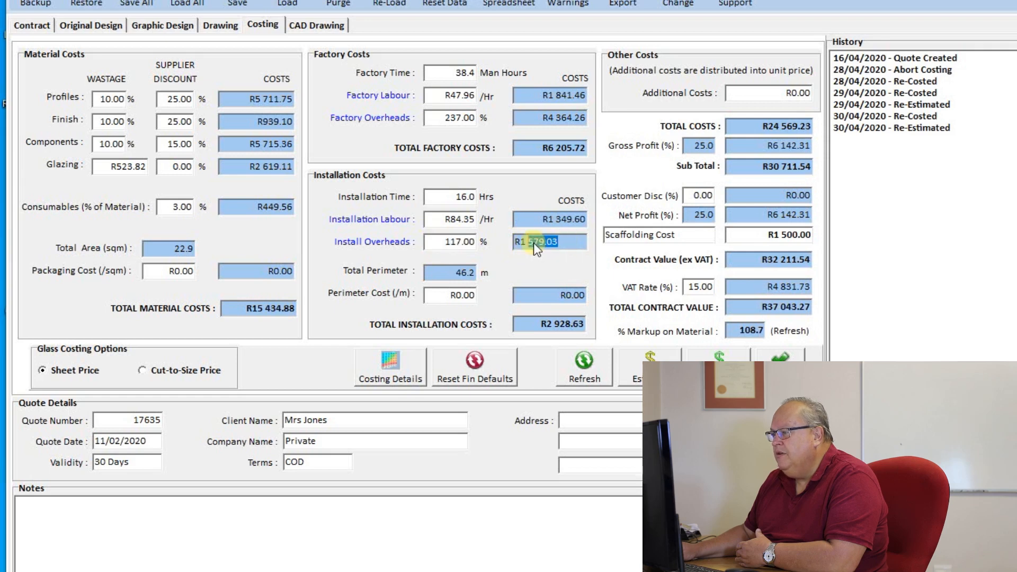
left_click(548, 300)
left_click(532, 325)
left_click_drag(574, 327, 489, 319)
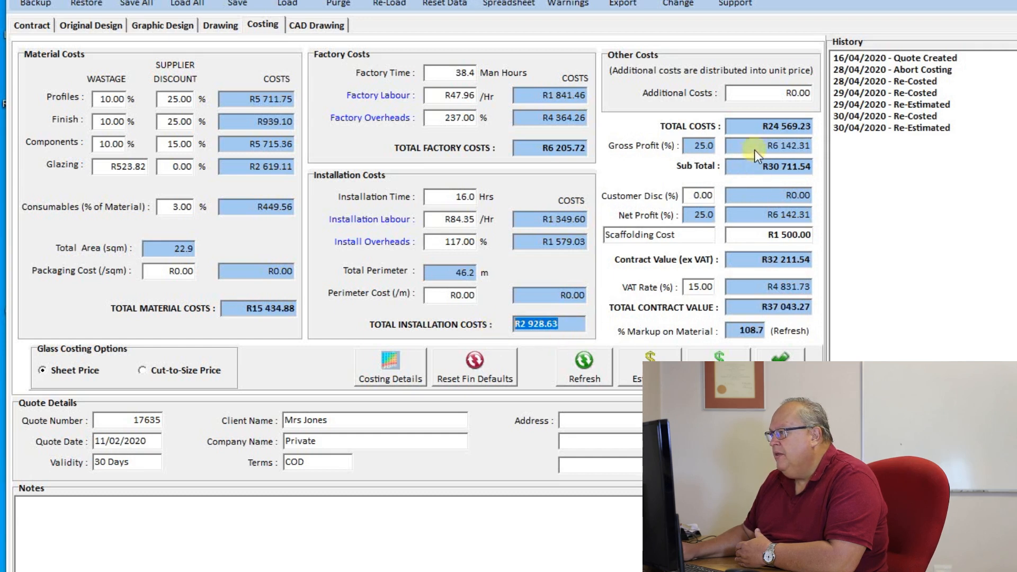
Review the contract's total costs and the gross profit amount.
left_click(756, 129)
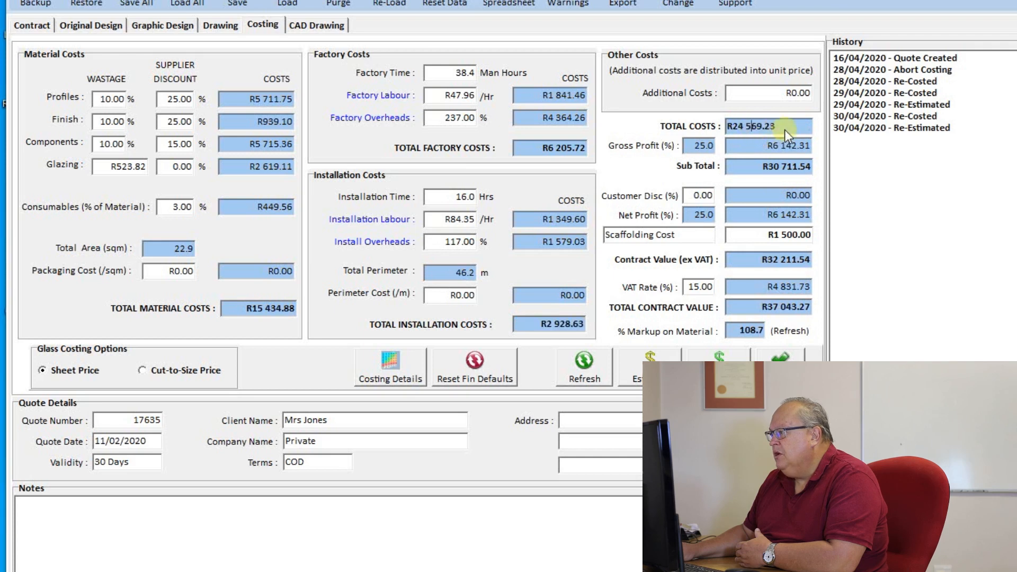
left_click(742, 146)
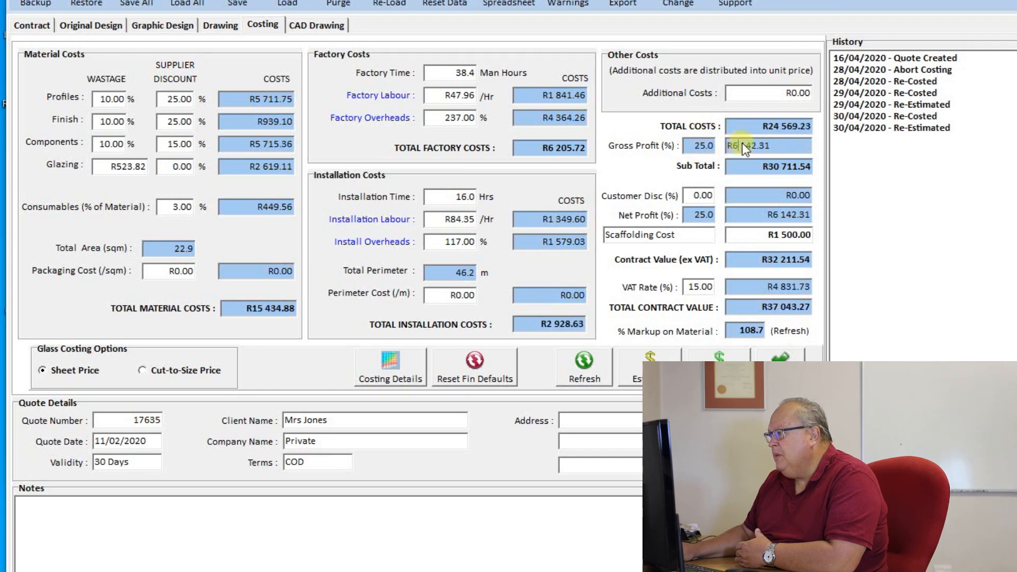
left_click_drag(783, 147, 717, 157)
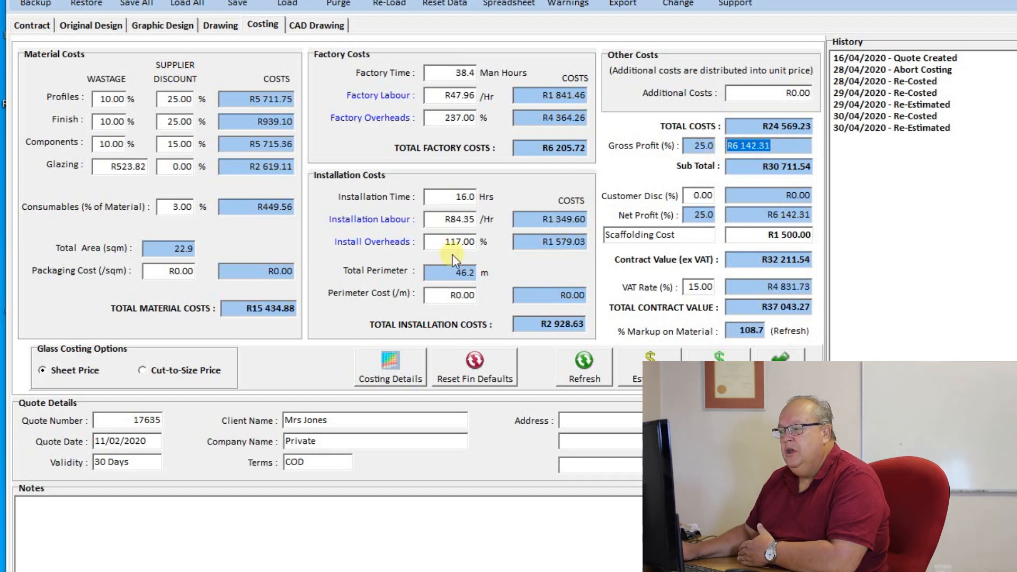
View the contract's costing details and check the contribution percentage of each frame from SF1 to W04.
left_click(397, 359)
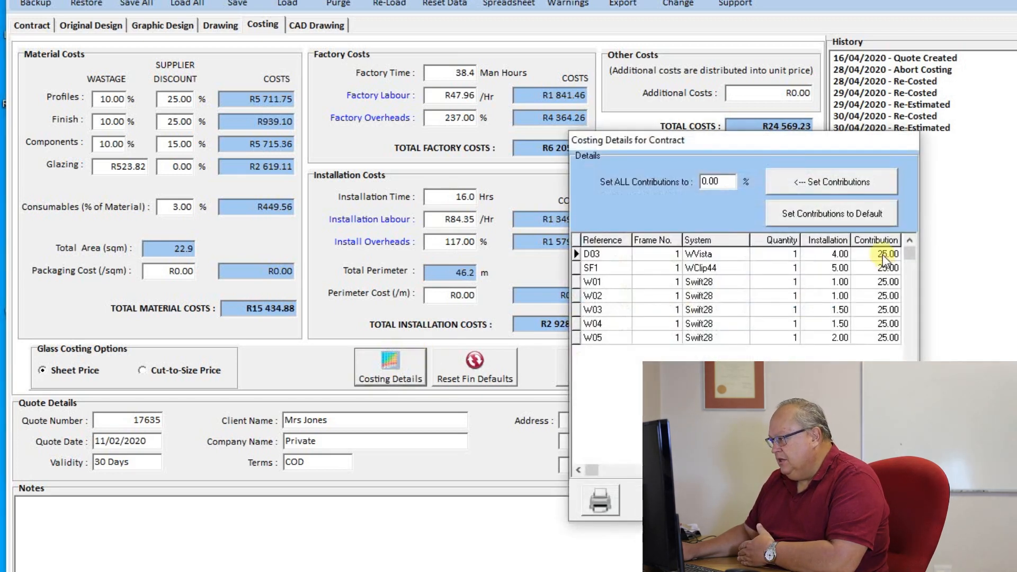
left_click(877, 268)
left_click(878, 282)
left_click(877, 293)
left_click(876, 308)
left_click(877, 319)
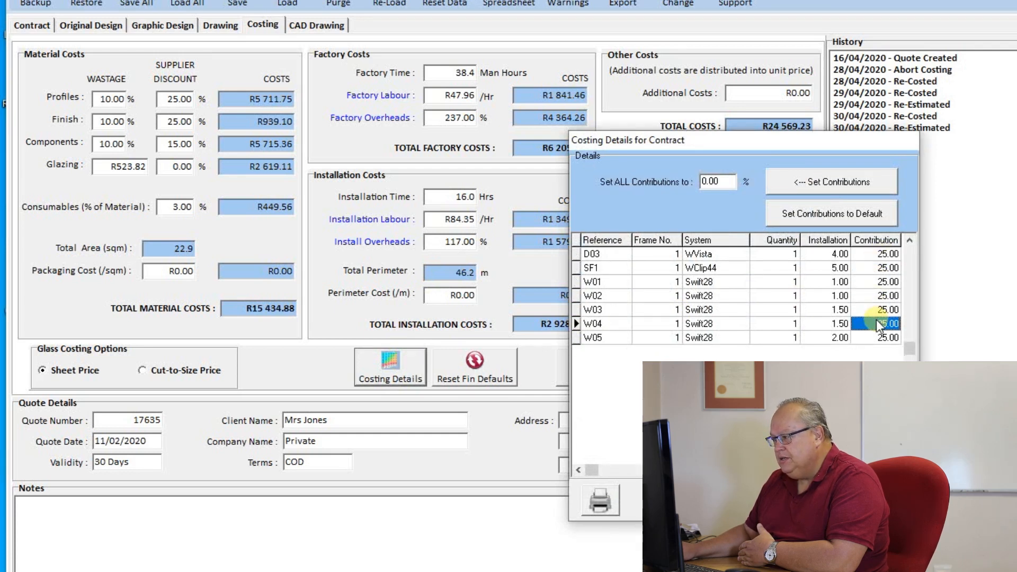
key("Escape")
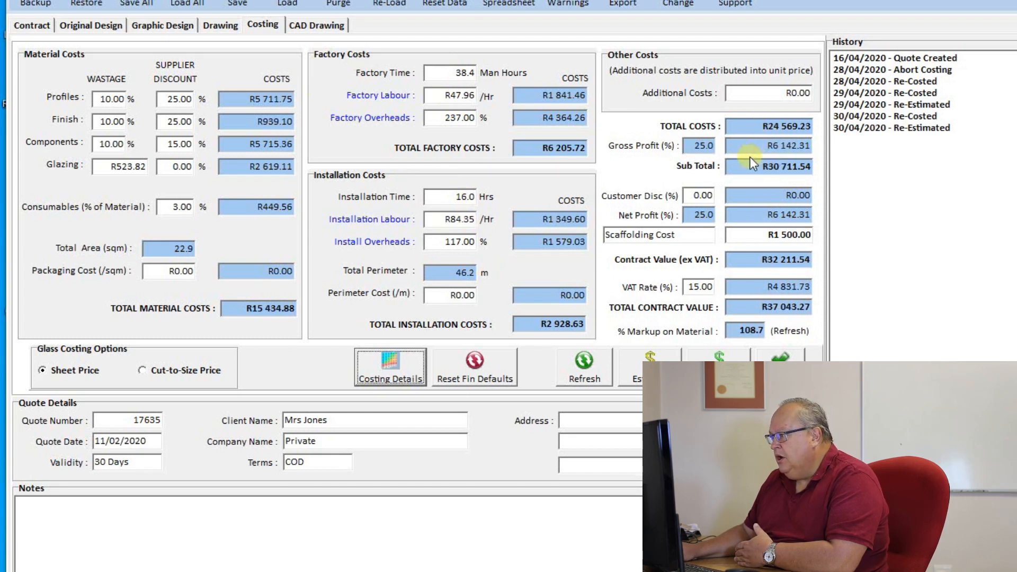
Review the sub total, the customer discount amount and the net profit amount.
left_click(753, 171)
left_click_drag(787, 166, 694, 170)
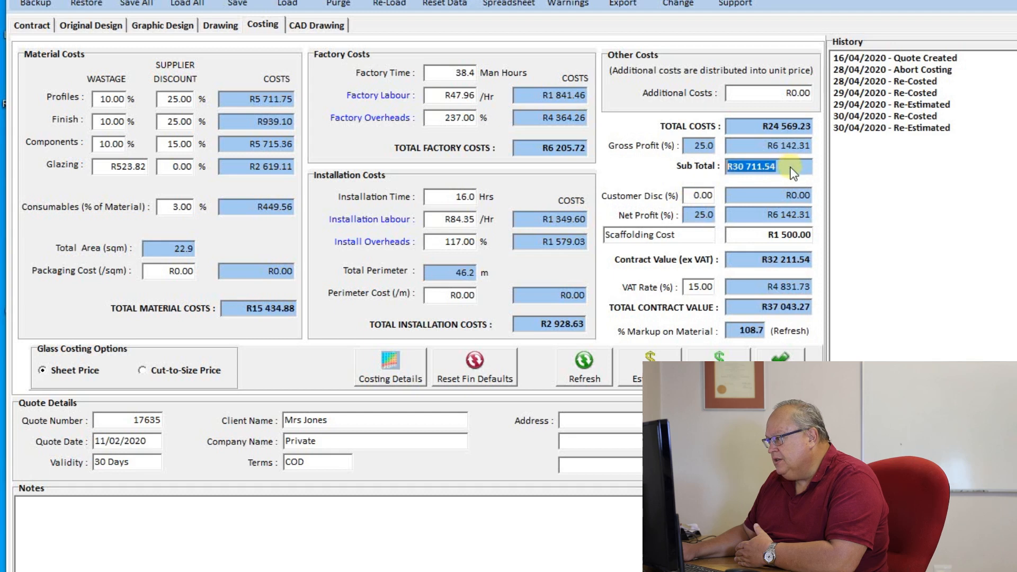
left_click(768, 195)
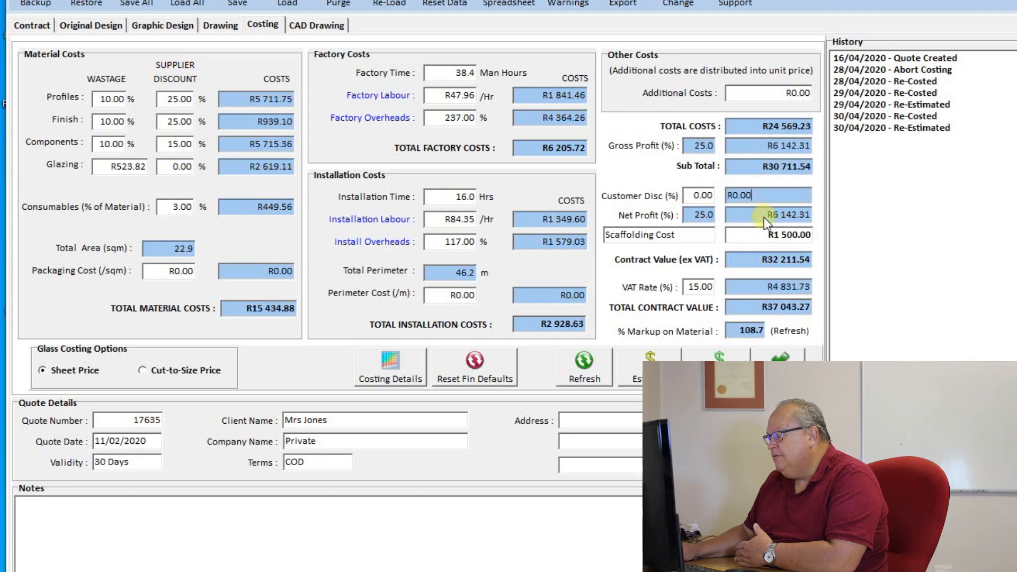
left_click(752, 214)
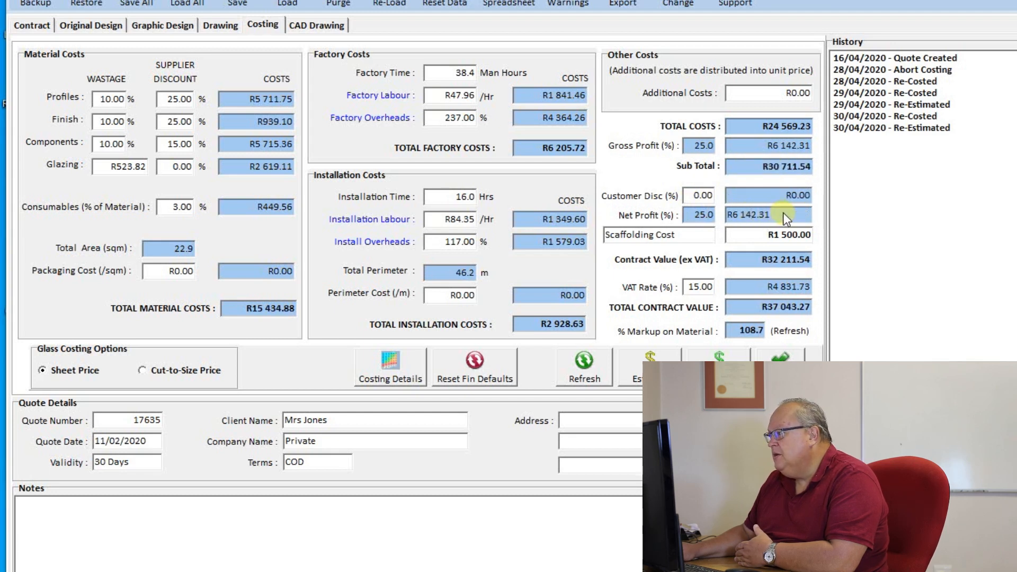
left_click_drag(753, 214, 708, 214)
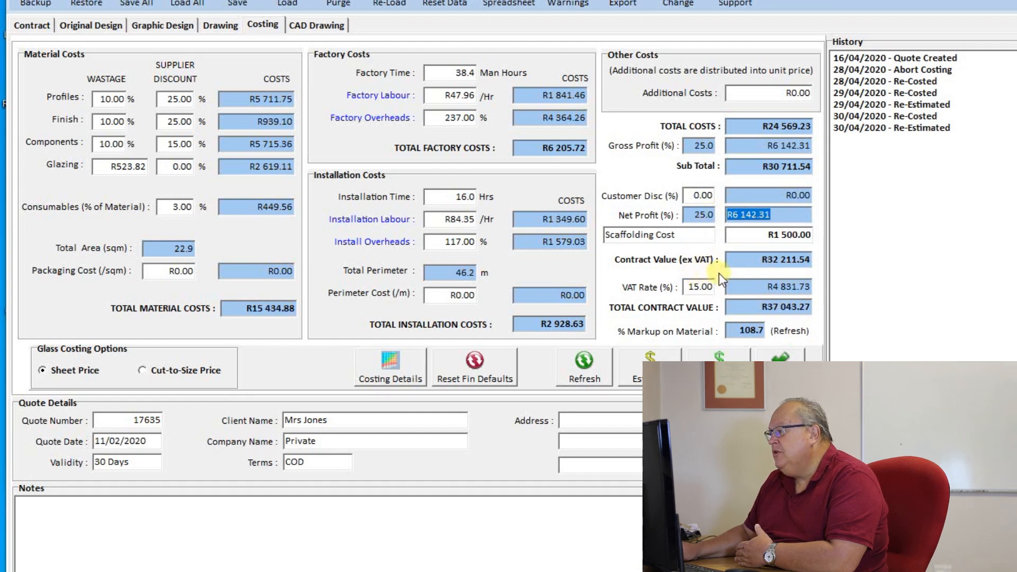
Review the scaffolding cost, the contract value excluding VAT, the total contract value and the markup on material.
left_click(753, 241)
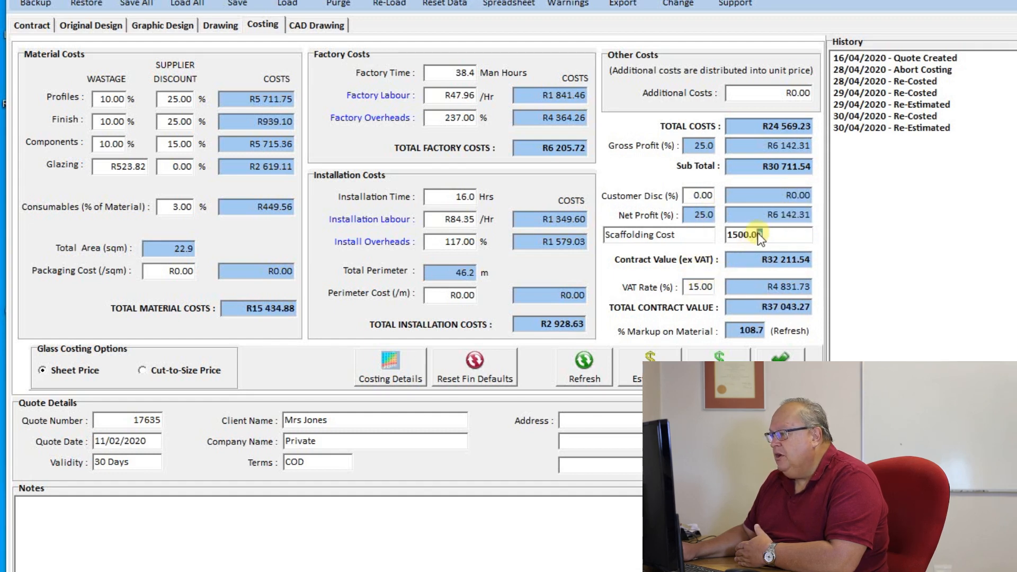
double_click(669, 236)
left_click(747, 234)
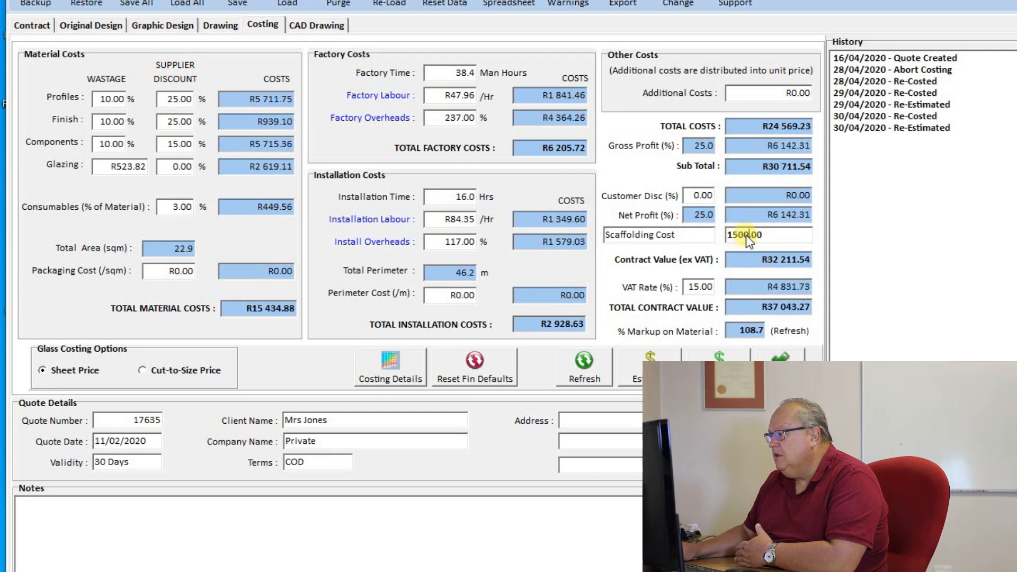
left_click(741, 258)
left_click_drag(789, 257, 703, 256)
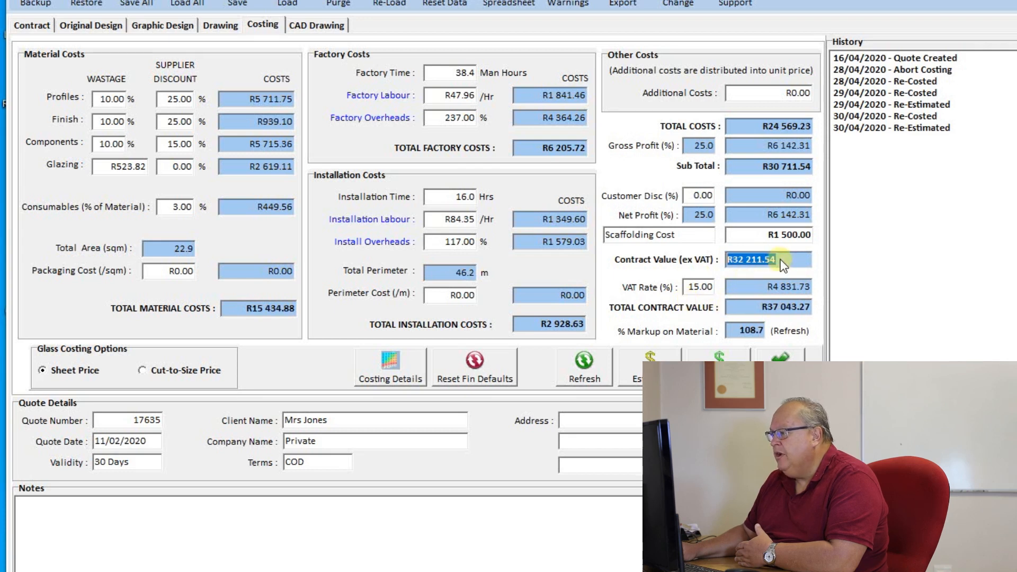
left_click_drag(759, 306, 720, 314)
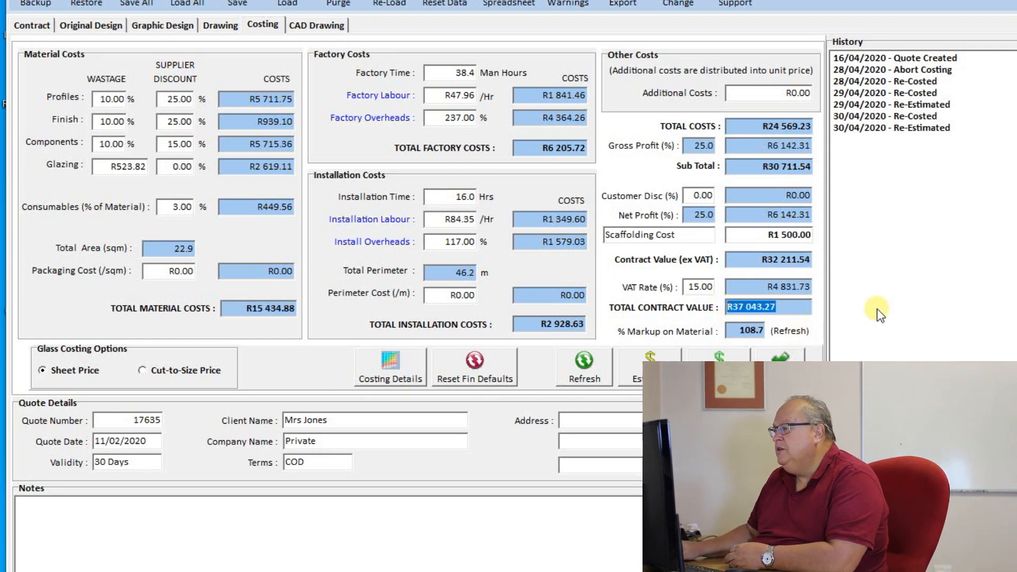
left_click(739, 332)
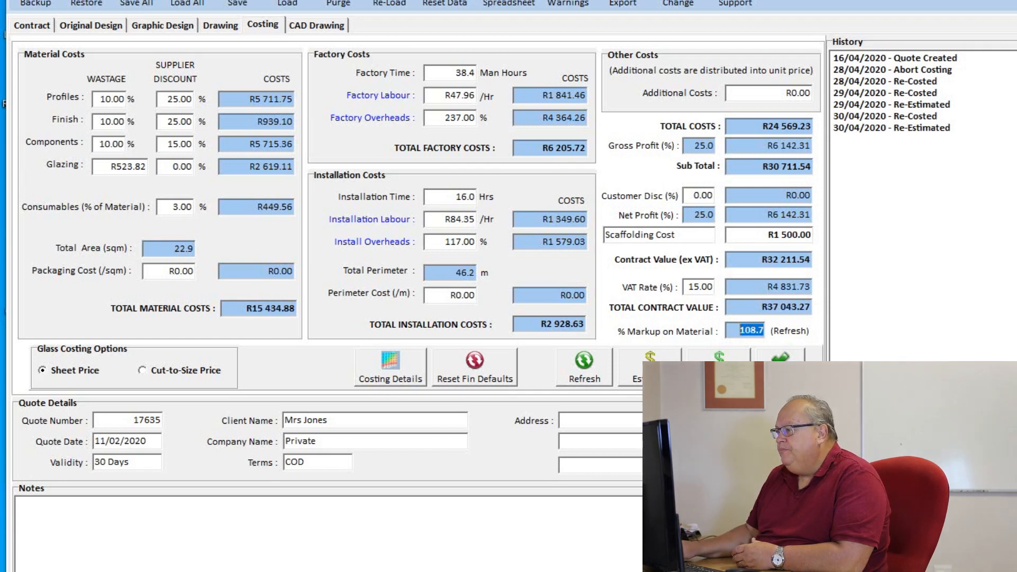
Set the installation time to 0 hours and refresh the costing.
left_click(451, 199)
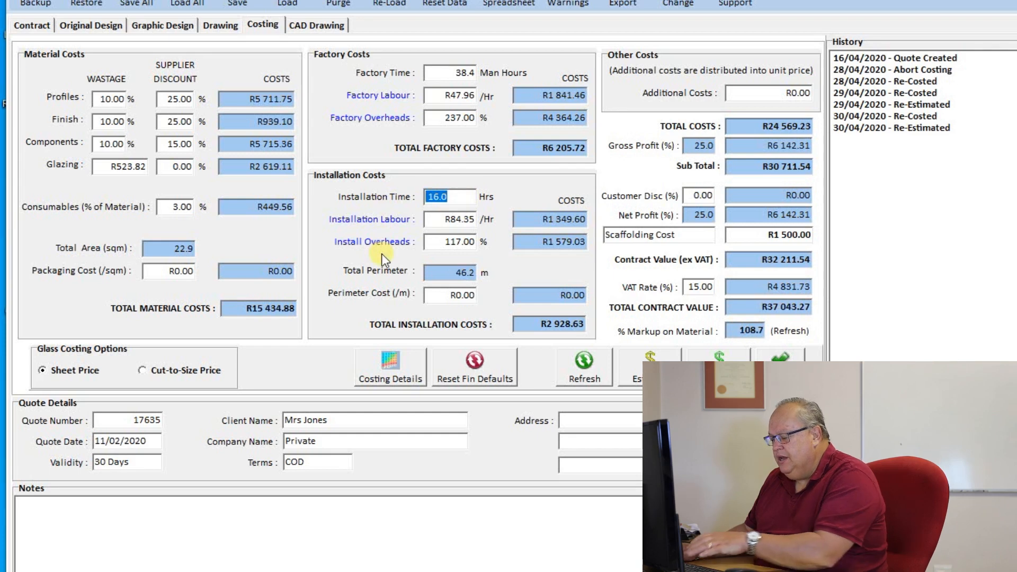
type("0")
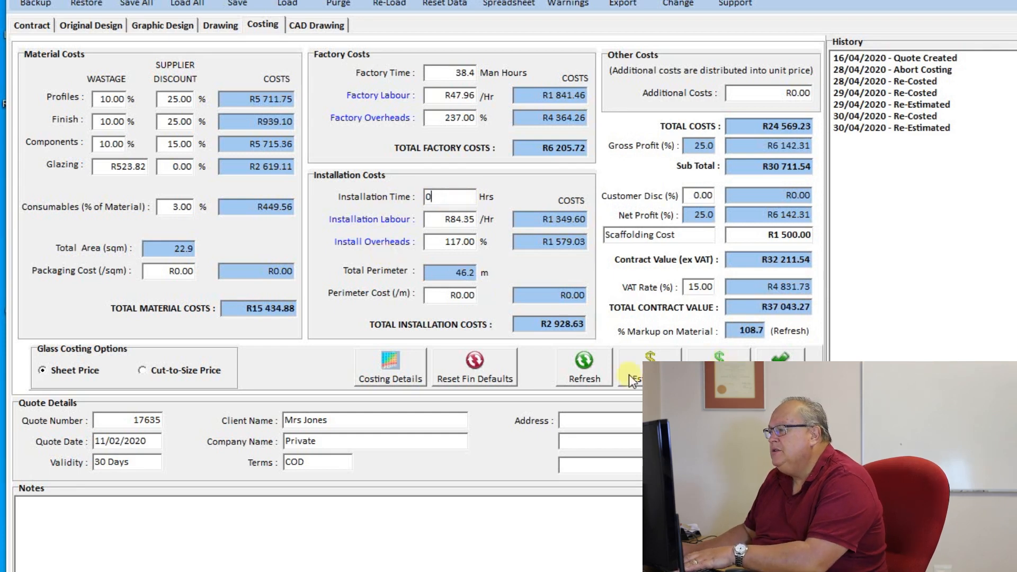
left_click(577, 362)
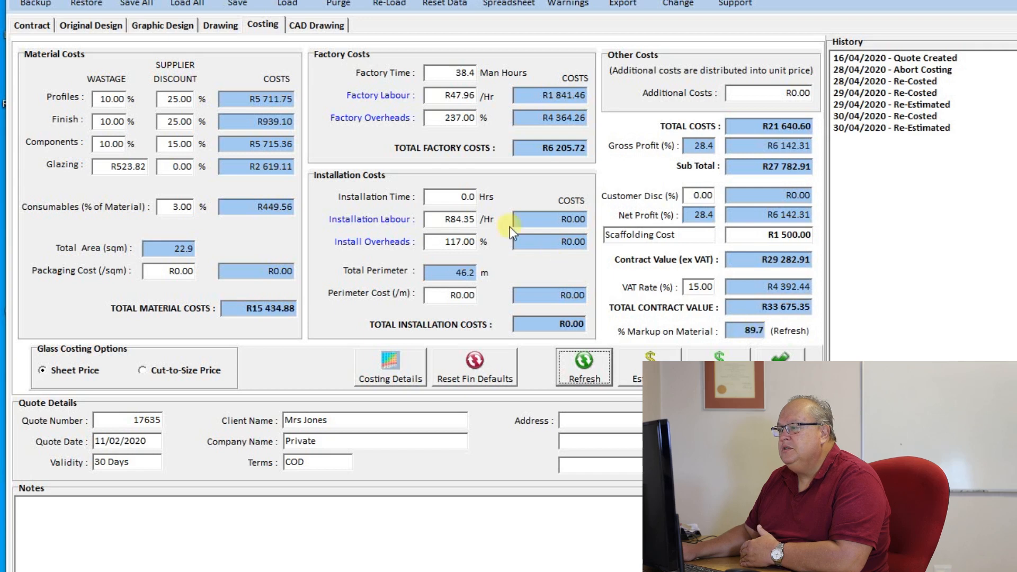
Set the installation time to 16 hours and refresh the costing.
left_click(422, 196)
type("16")
left_click(588, 364)
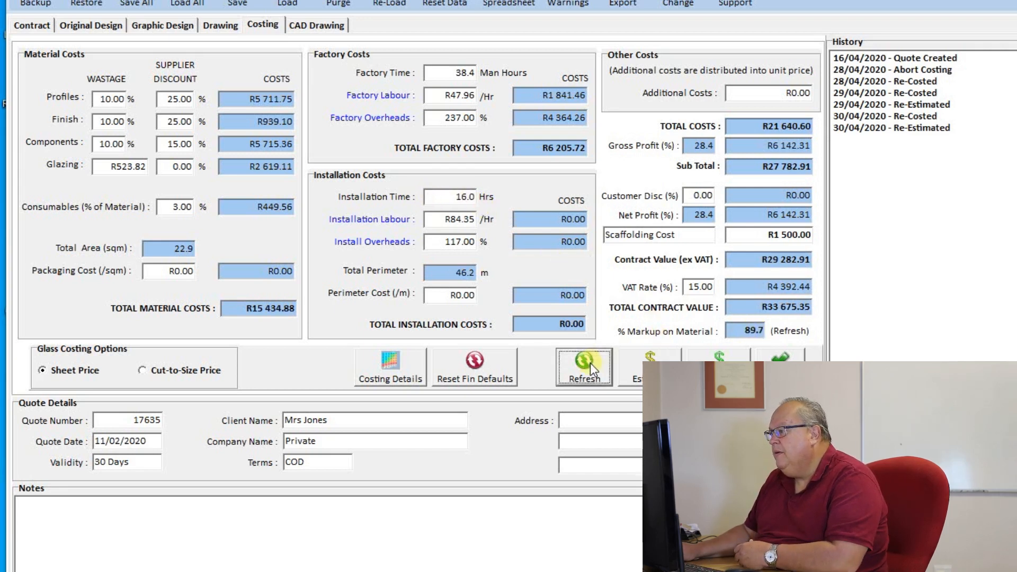